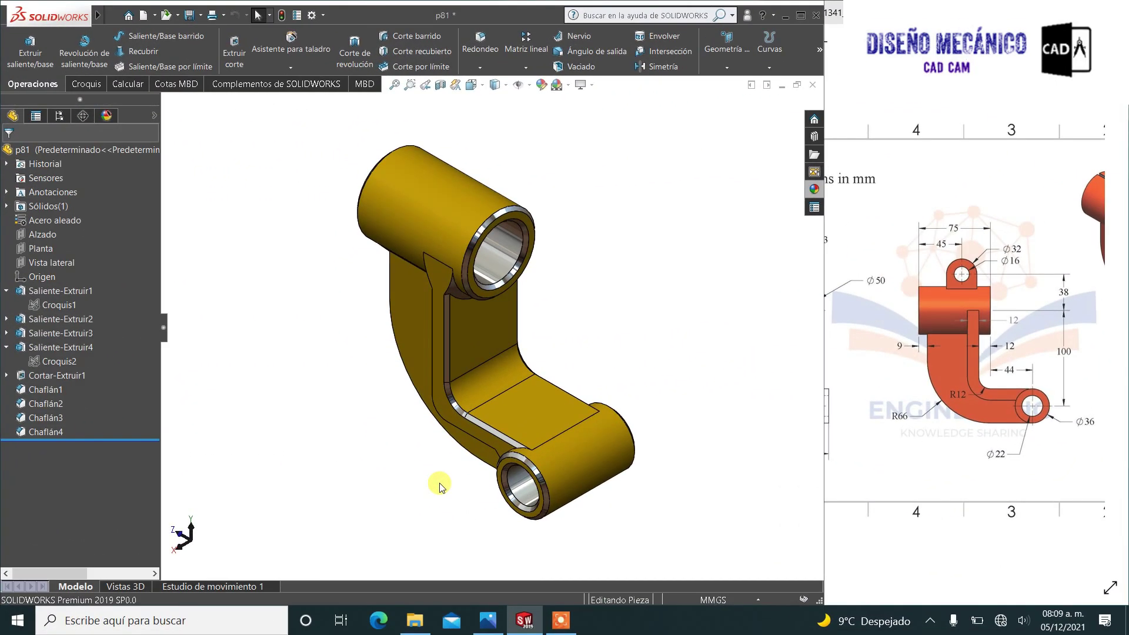
Step: Orbit the finished bracket to inspect it from the front, lower bore and side
mouse_move(441, 487)
middle_down()
mouse_move(390, 386)
mouse_move(217, 396)
mouse_move(136, 371)
mouse_move(51, 363)
mouse_move(504, 373)
mouse_move(426, 373)
mouse_move(418, 382)
middle_up()
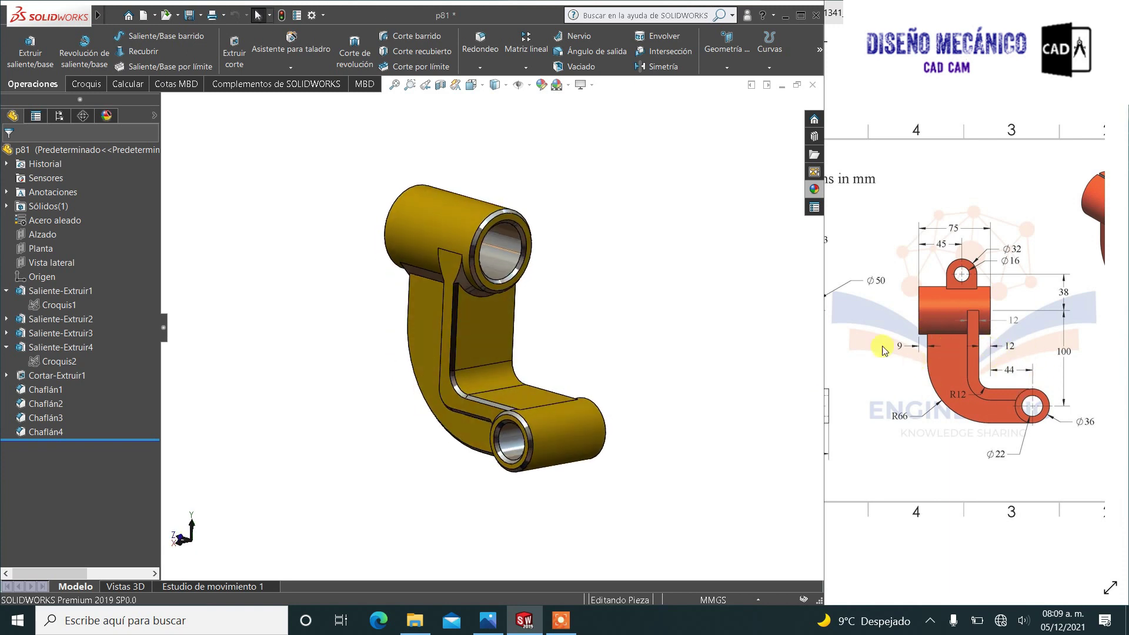
mouse_move(457, 413)
middle_down()
mouse_move(479, 414)
mouse_move(365, 398)
mouse_move(548, 410)
mouse_move(518, 405)
middle_up()
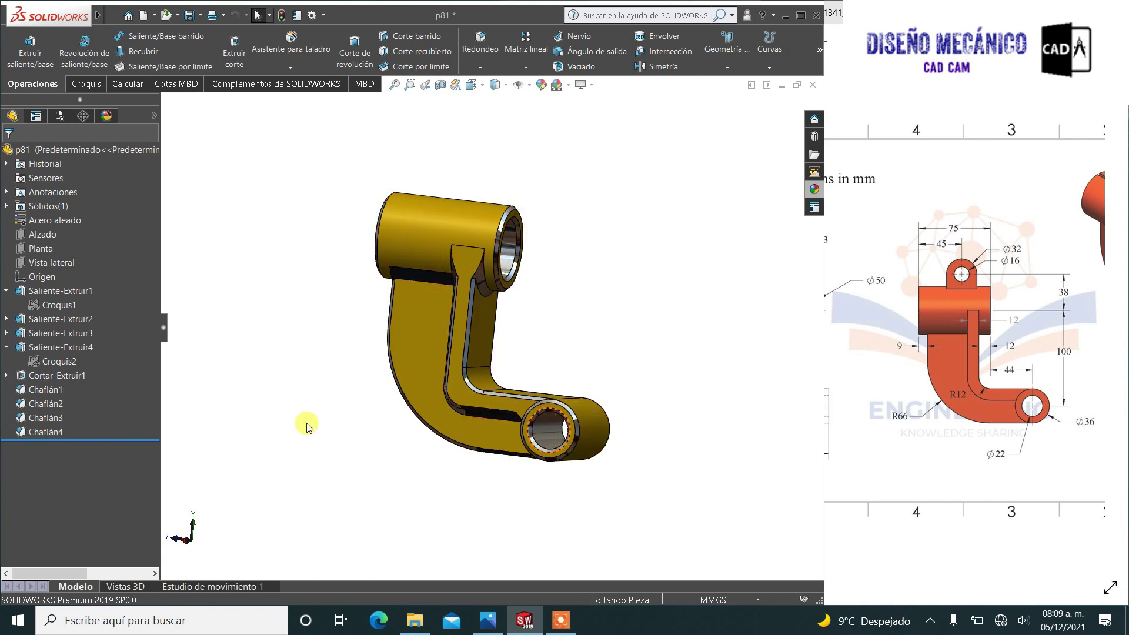
mouse_move(445, 395)
middle_down()
mouse_move(316, 385)
mouse_move(159, 397)
middle_up()
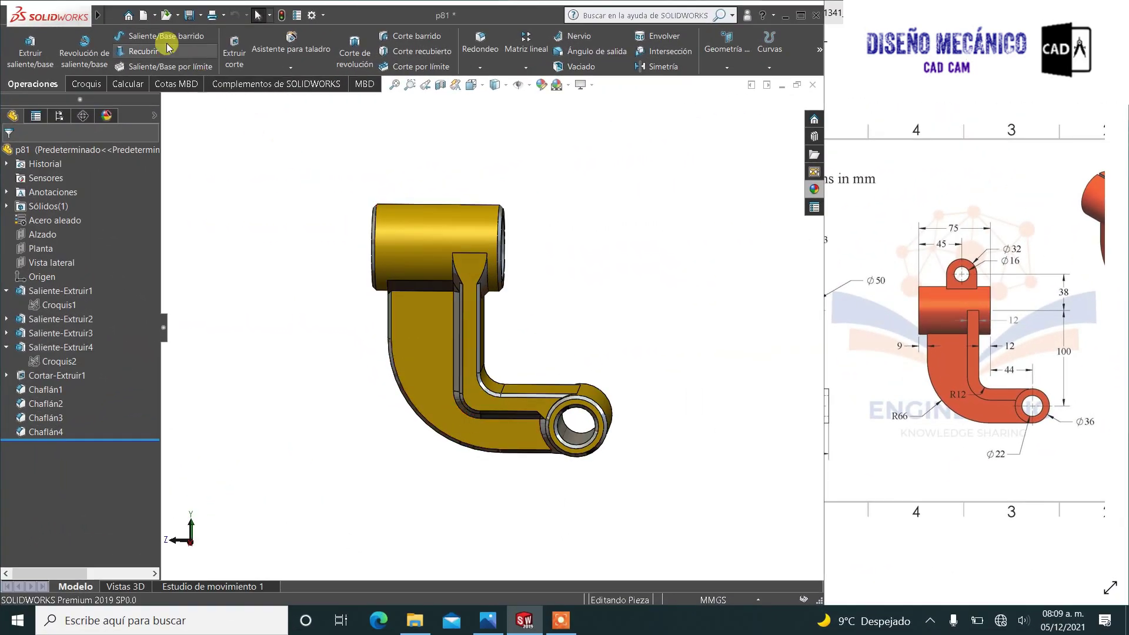
Step: Create a new empty part document, Pieza2, and bring up the side plane's actions
click(156, 18)
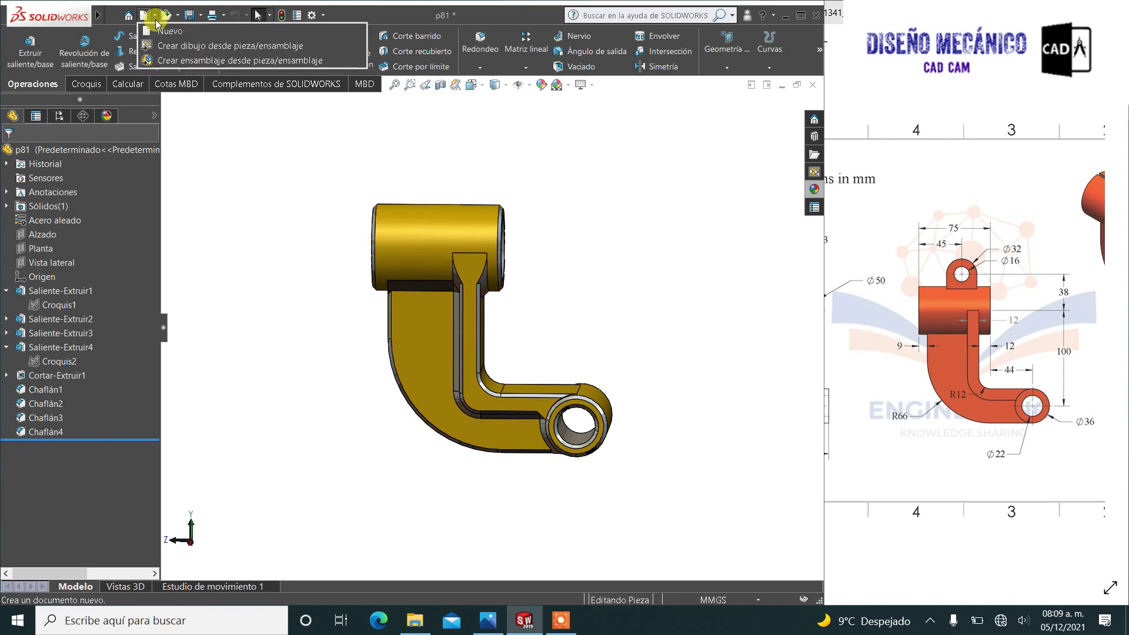
click(162, 31)
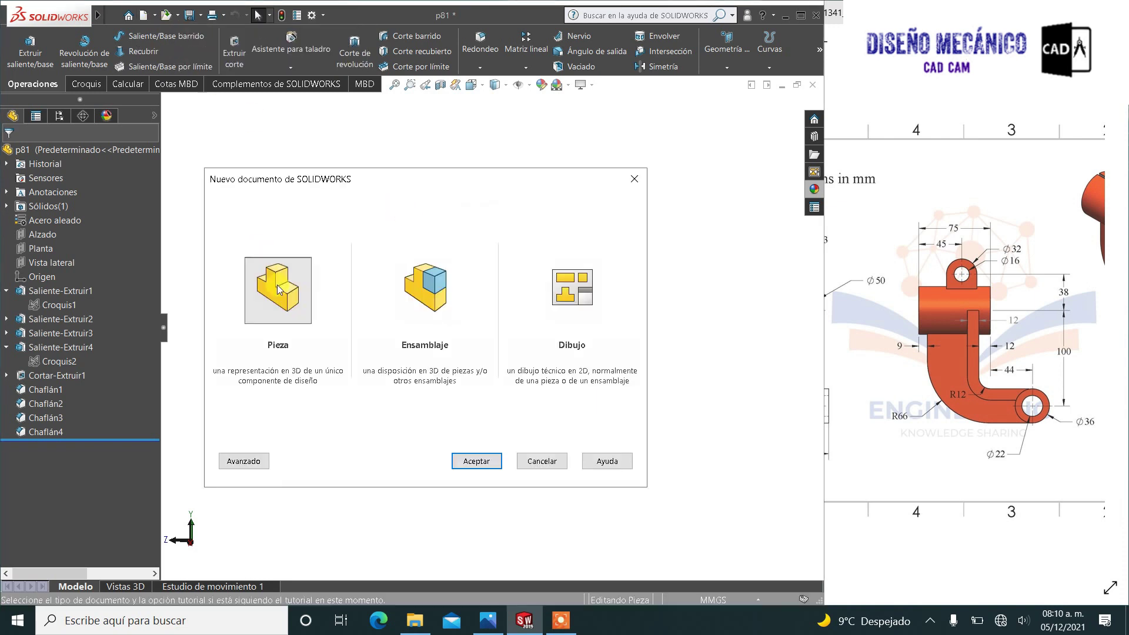
click(476, 462)
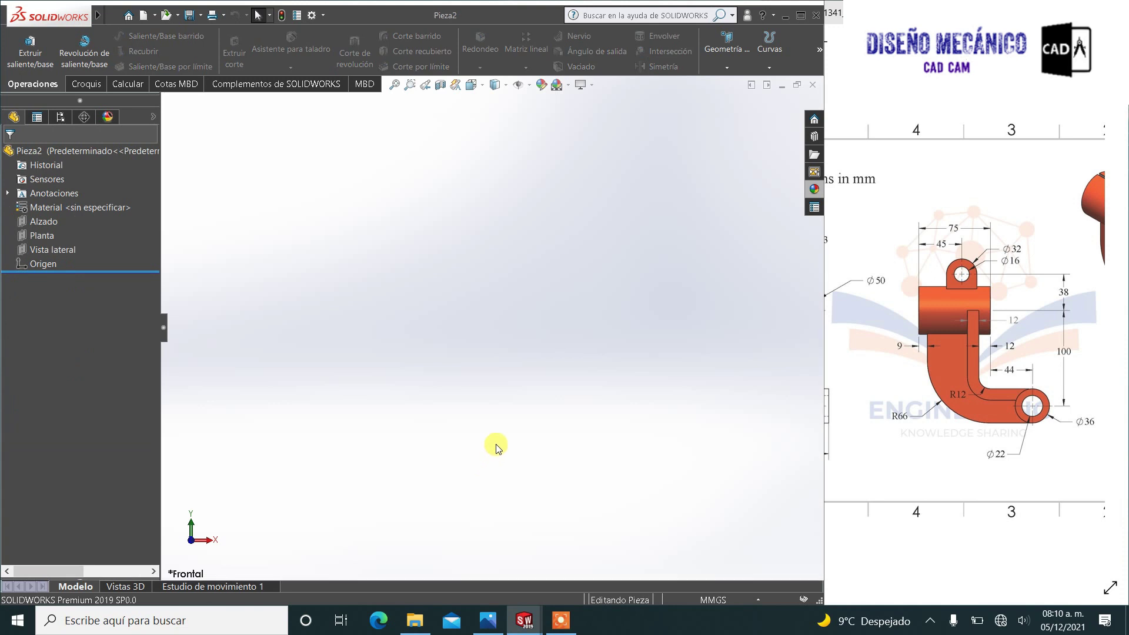
right_click(62, 251)
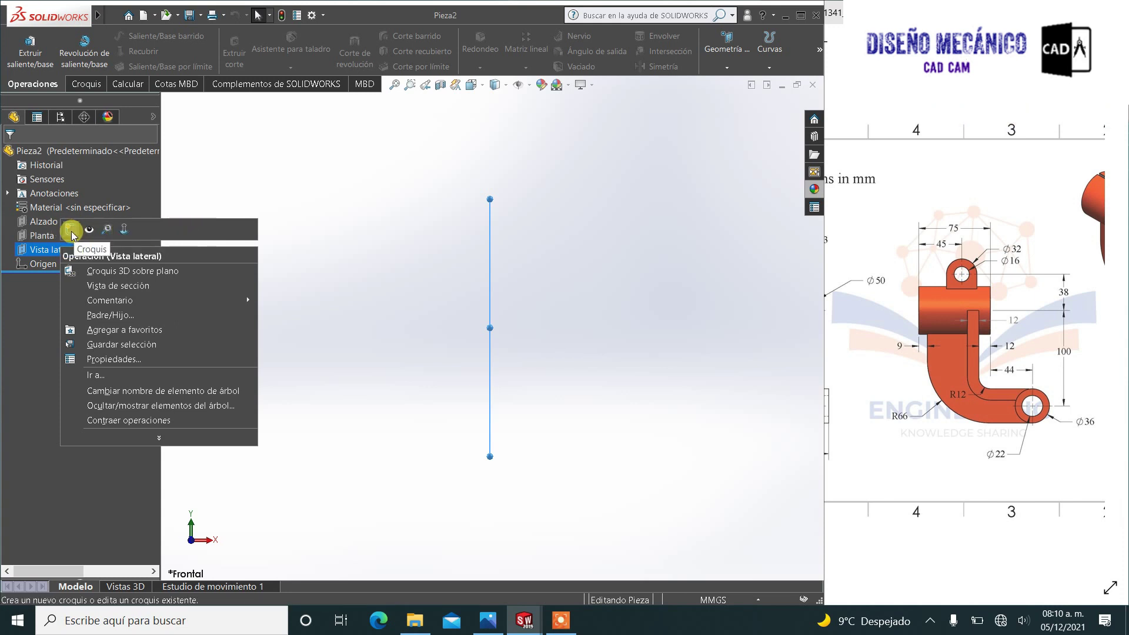
Step: Start a sketch on the side plane and draw two concentric circles at the origin
click(72, 230)
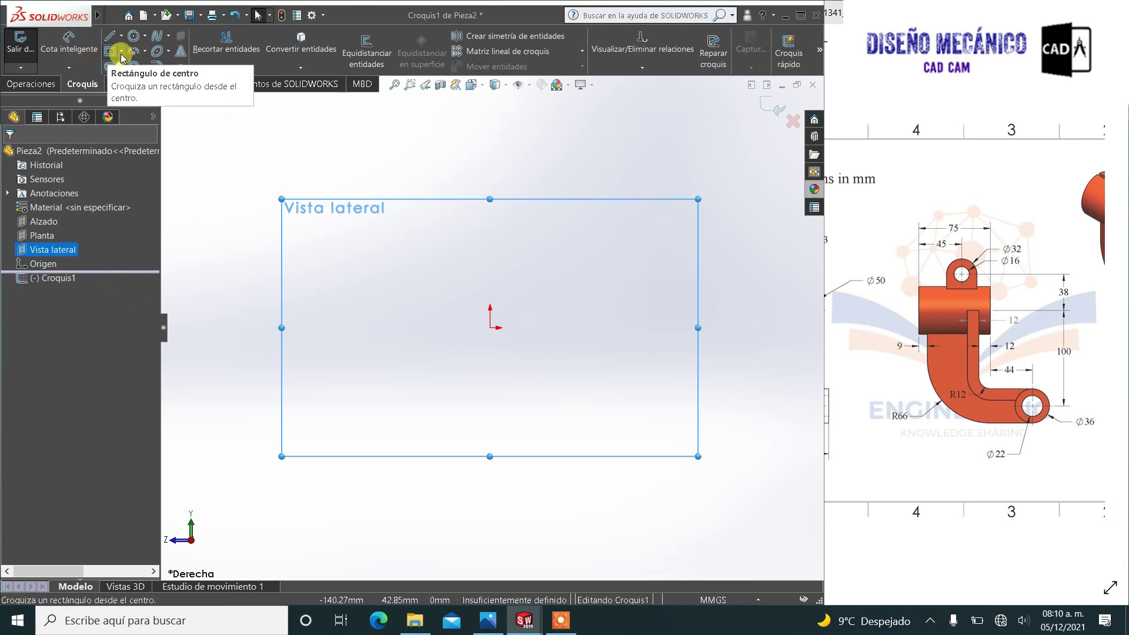
click(134, 36)
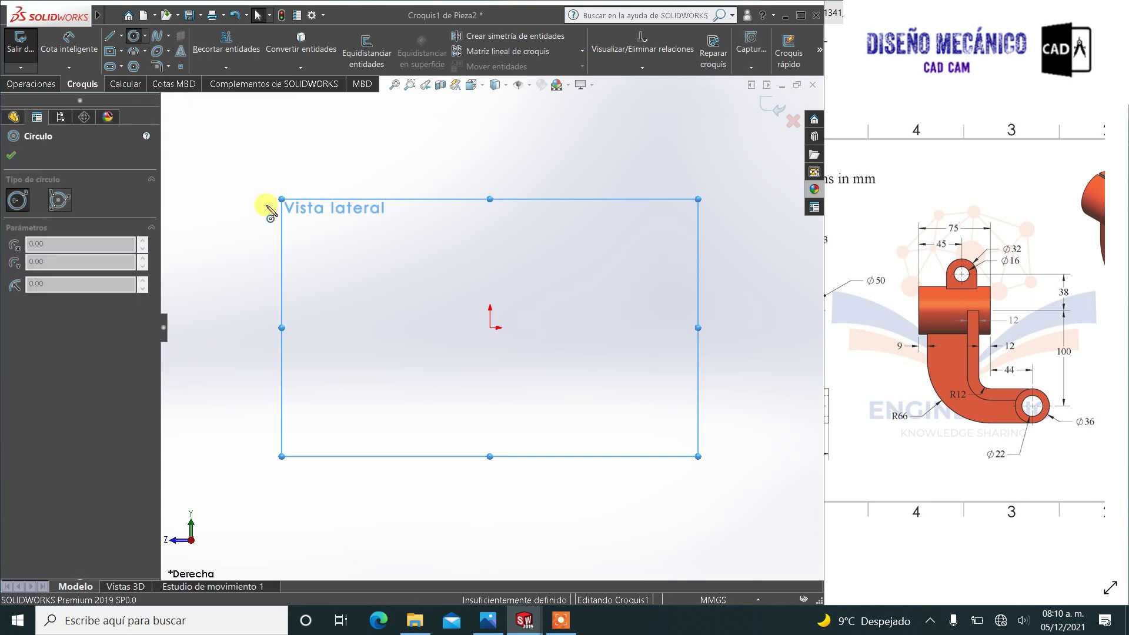
click(490, 327)
click(529, 365)
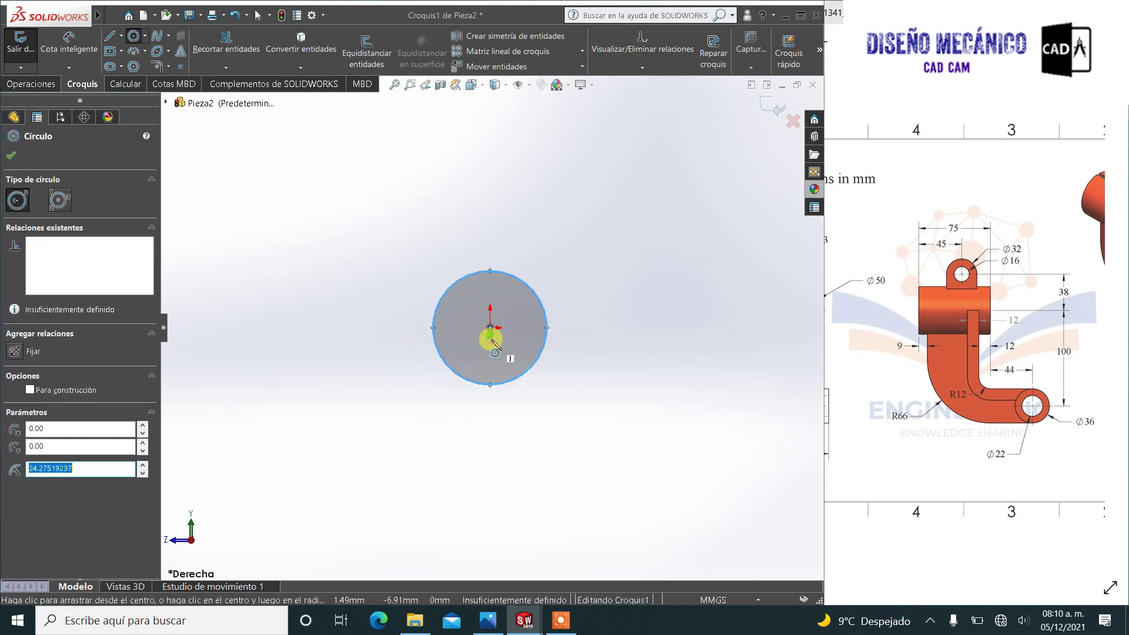
click(491, 328)
click(503, 361)
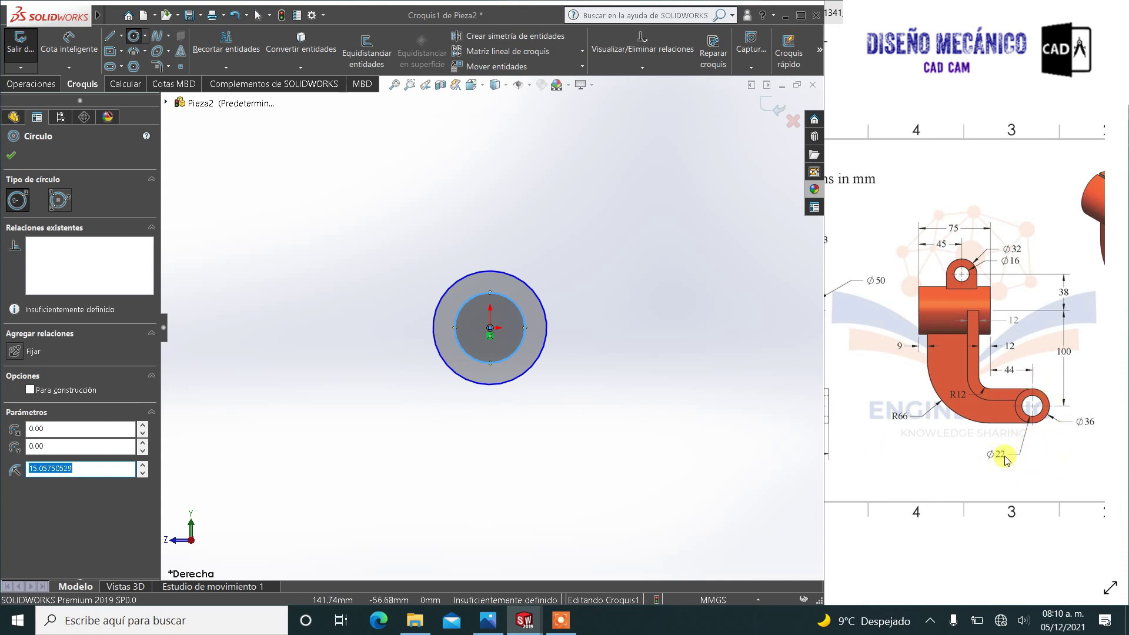
Step: Dimension the outer circle Ø36 and the inner circle Ø22
click(73, 41)
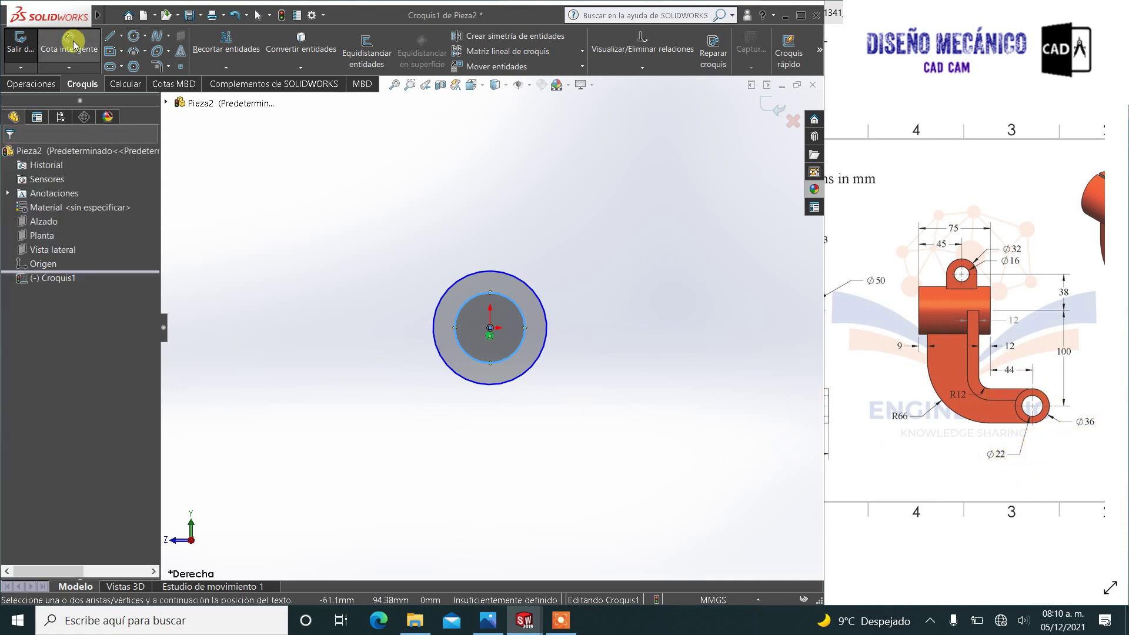
click(525, 284)
click(670, 315)
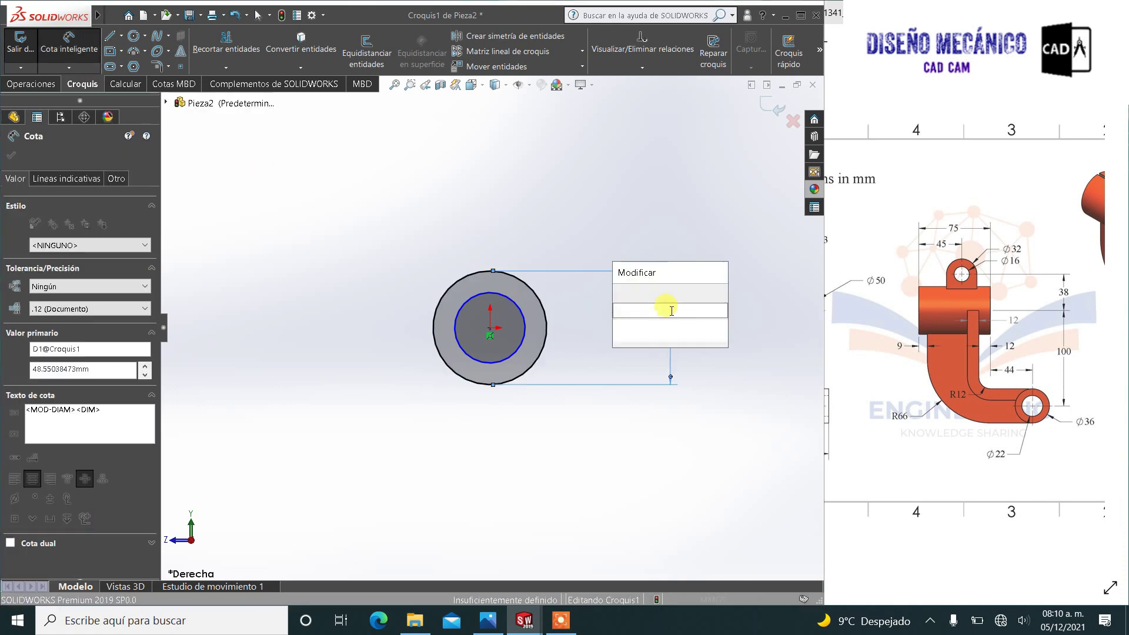
text(36)
key(Return)
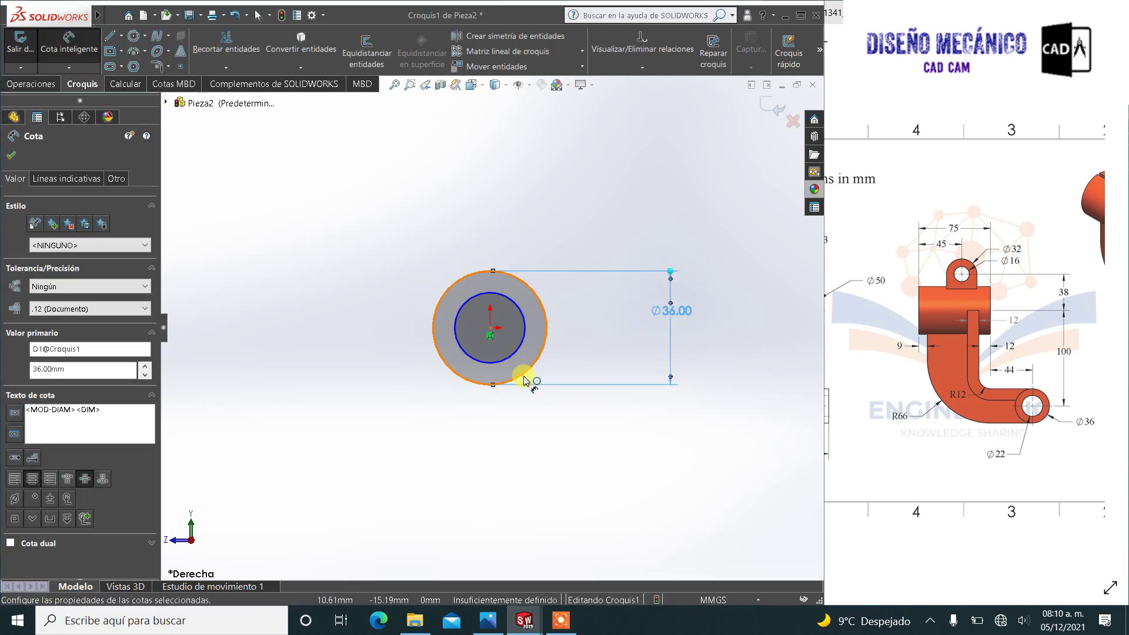
click(521, 332)
click(628, 330)
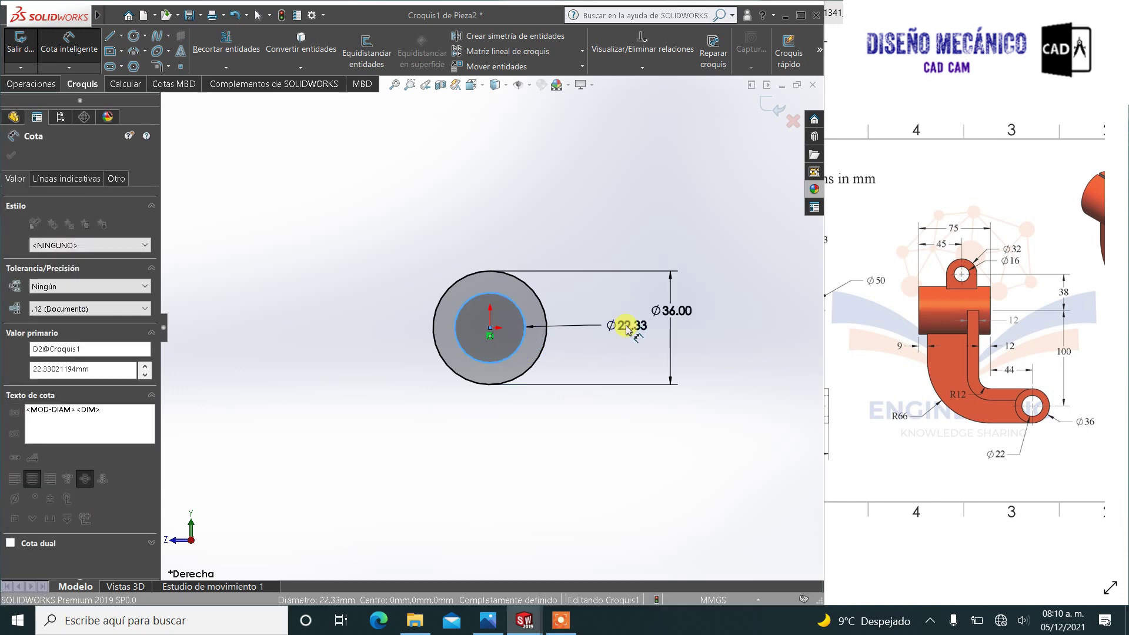
text(22)
key(Return)
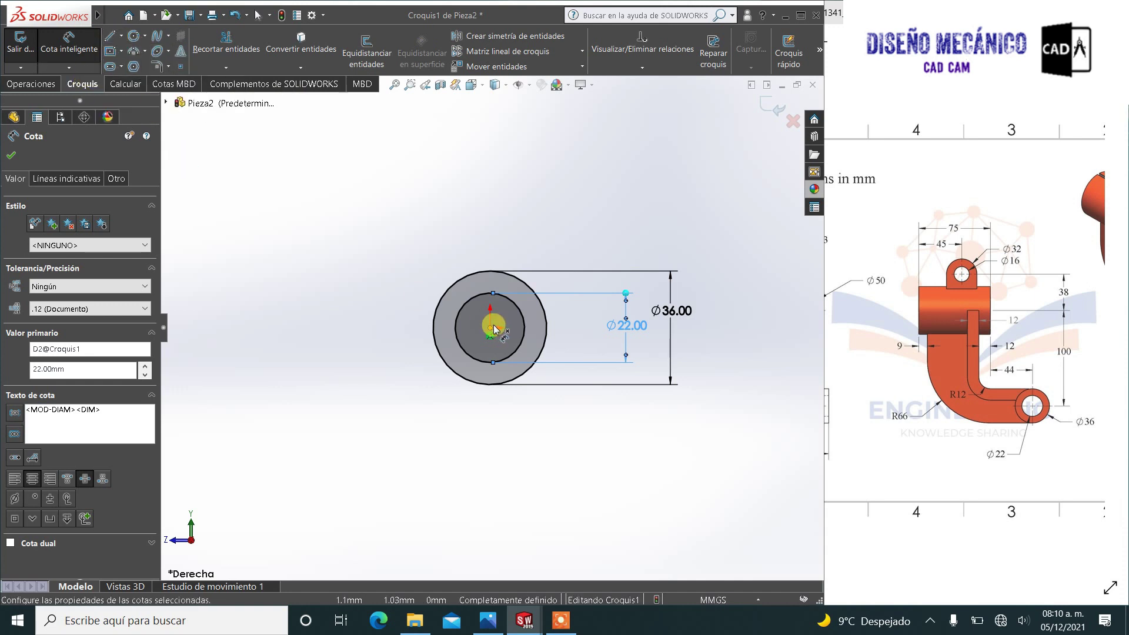
key(l)
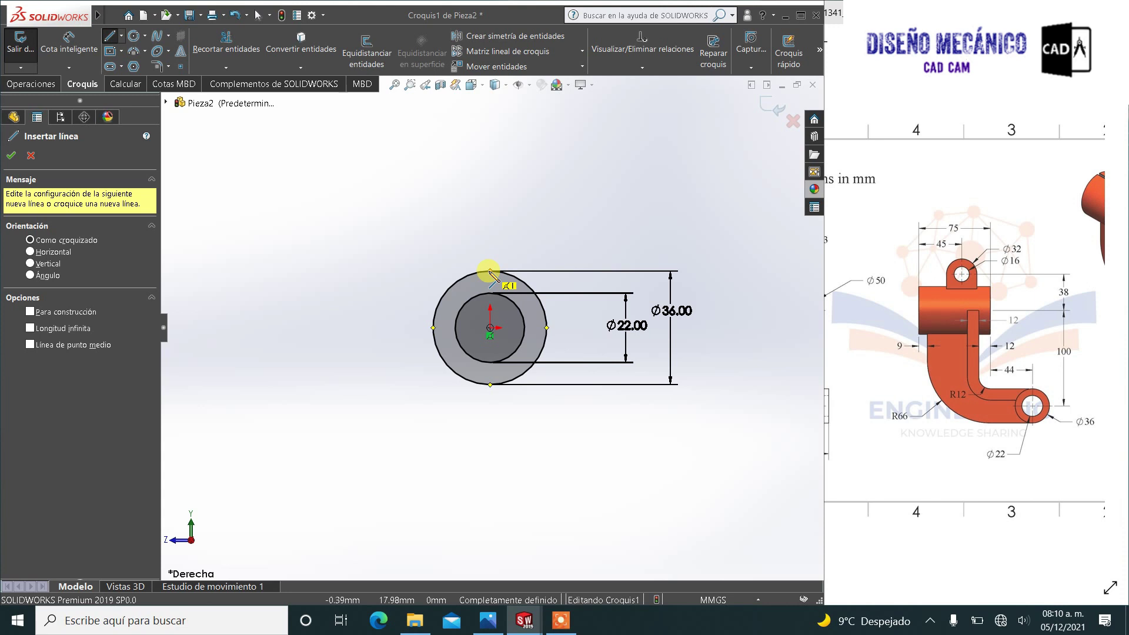
Step: Draw the inner L-shaped arm outline from the circle's top, up the arm and back to the circle
drag(490, 273, 333, 271)
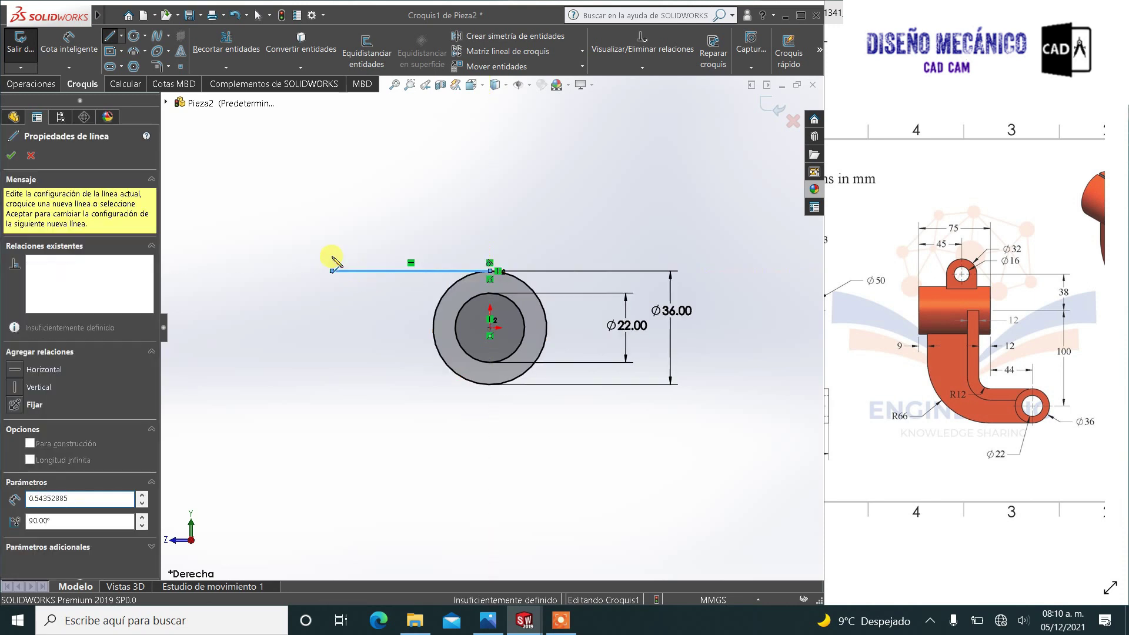
click(333, 271)
click(427, 159)
click(387, 159)
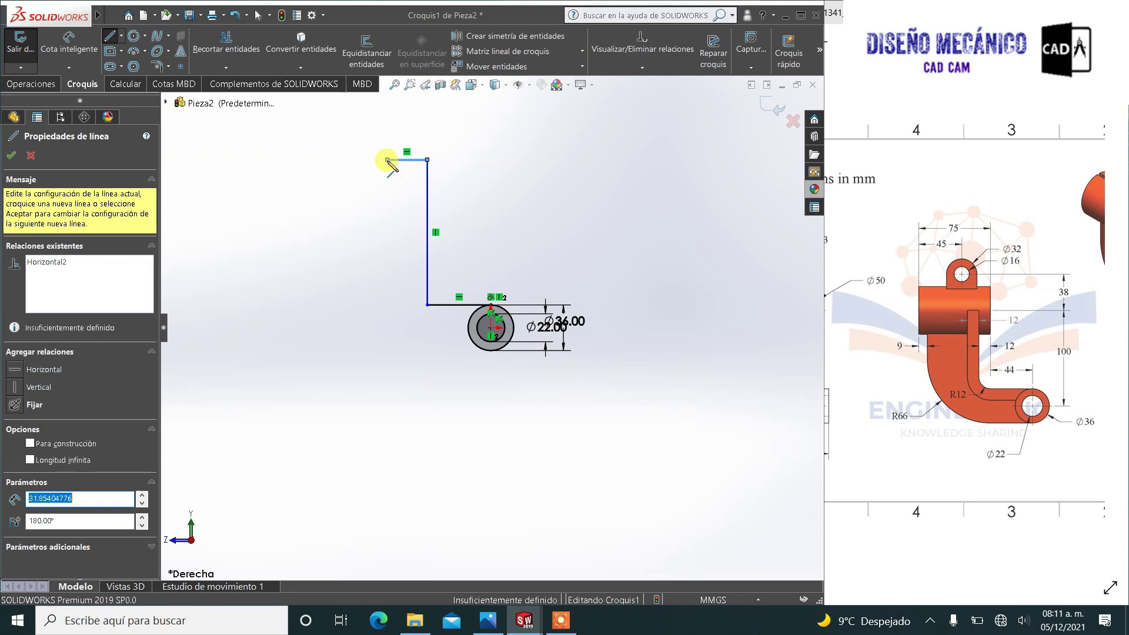
click(386, 323)
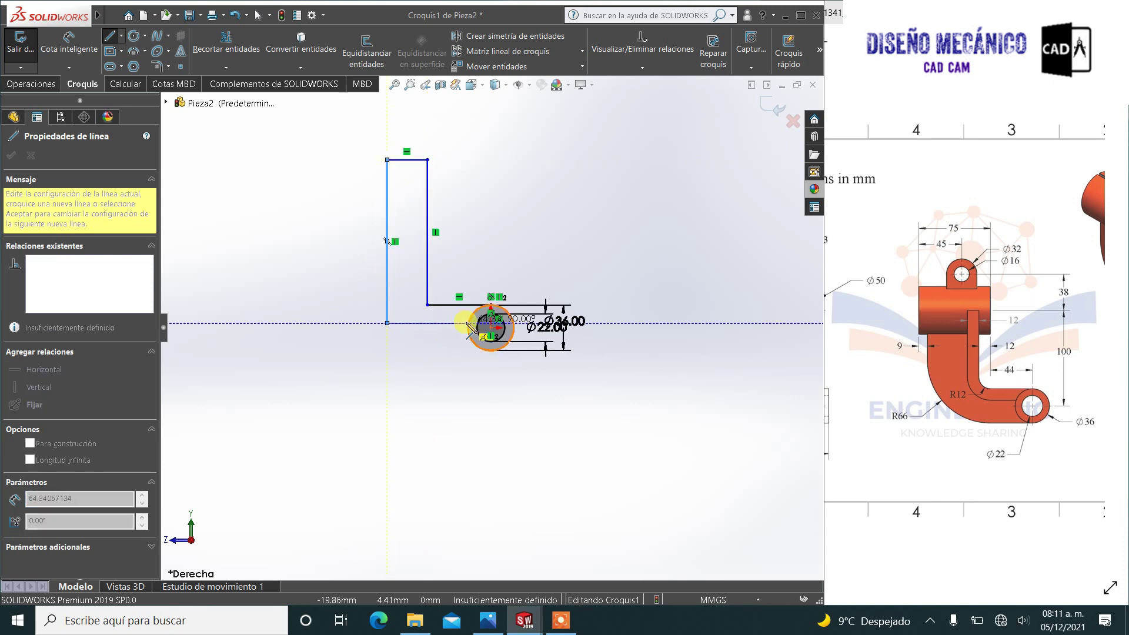
scroll(467, 322, down, 3)
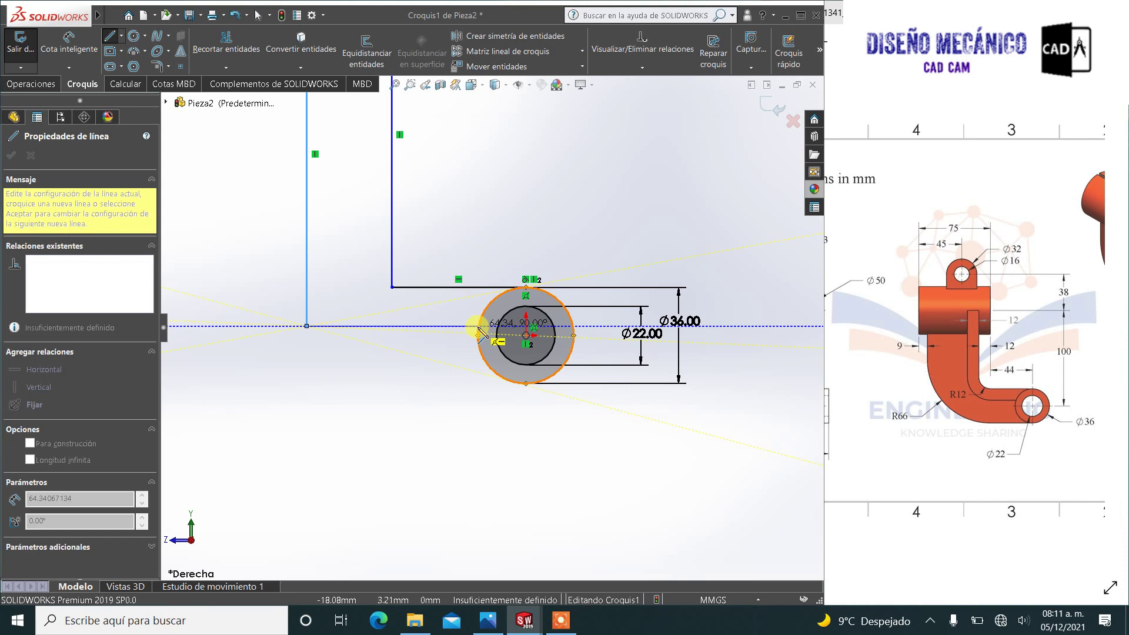
click(478, 326)
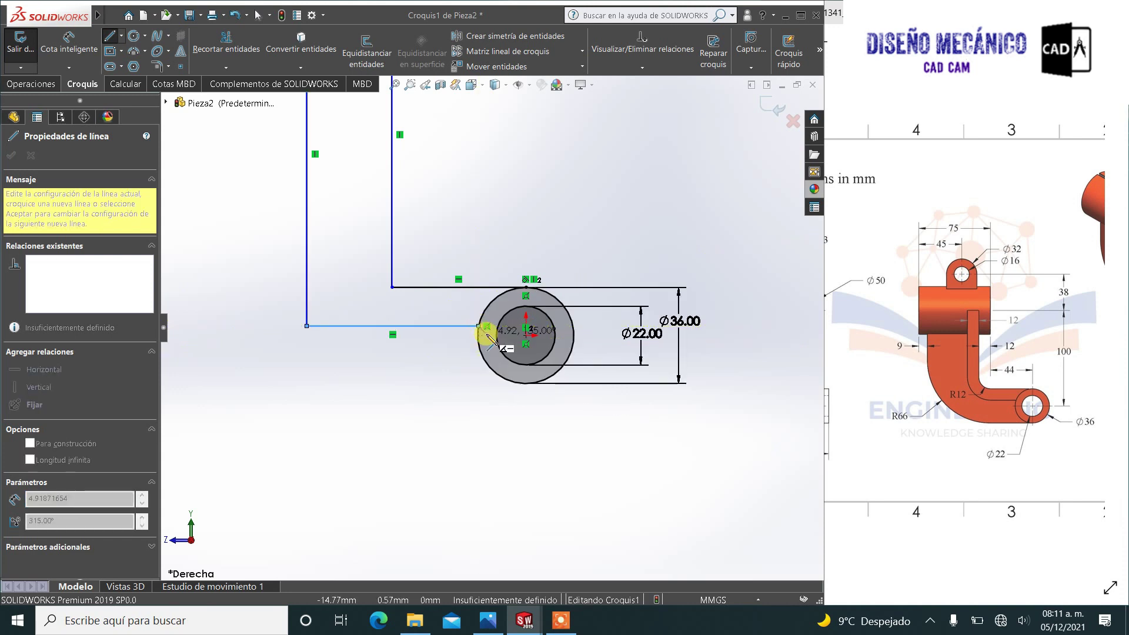
key(Escape)
scroll(362, 282, up, 3)
scroll(371, 263, up, 3)
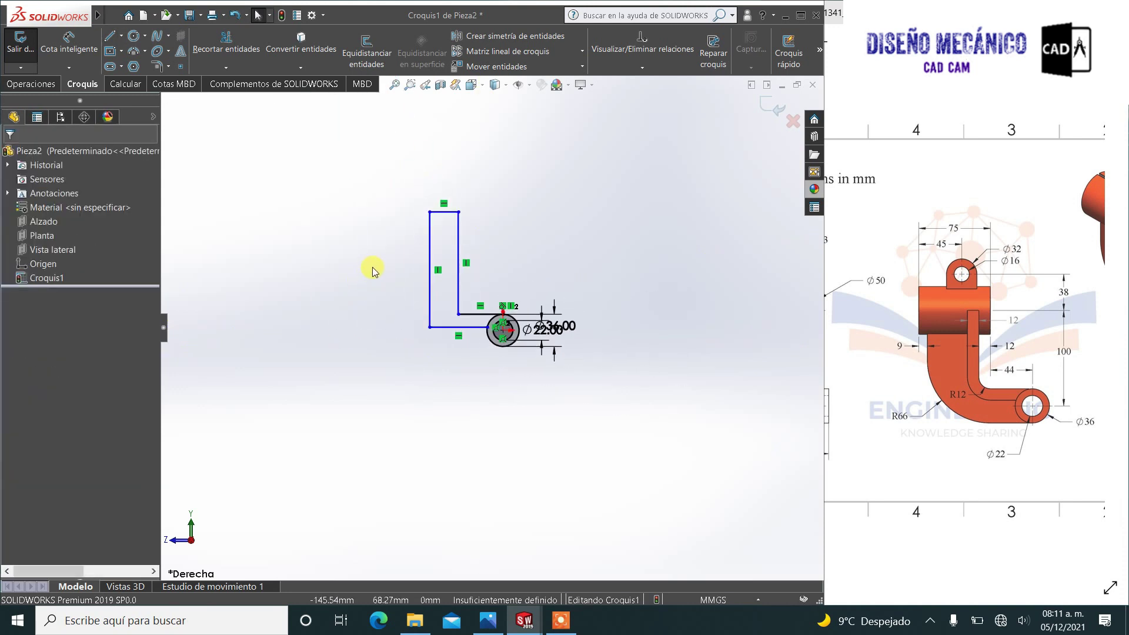
Step: Draw the outer profile: lower line from the circle, tangent arc, left vertical line and top line
click(109, 37)
scroll(452, 311, down, 5)
scroll(564, 382, down, 1)
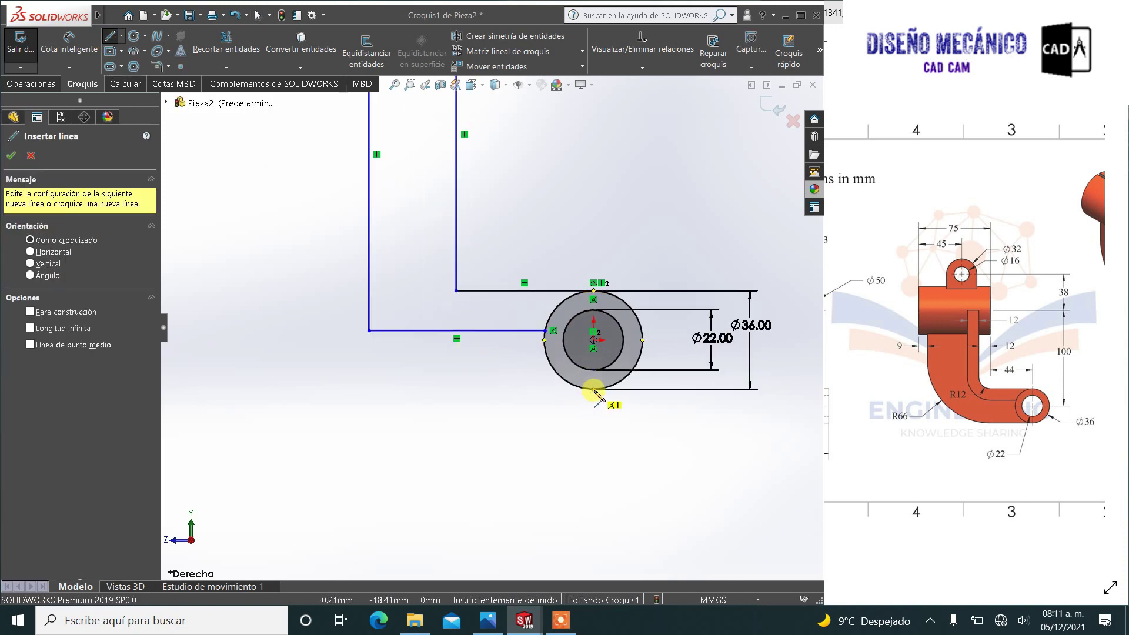
click(593, 388)
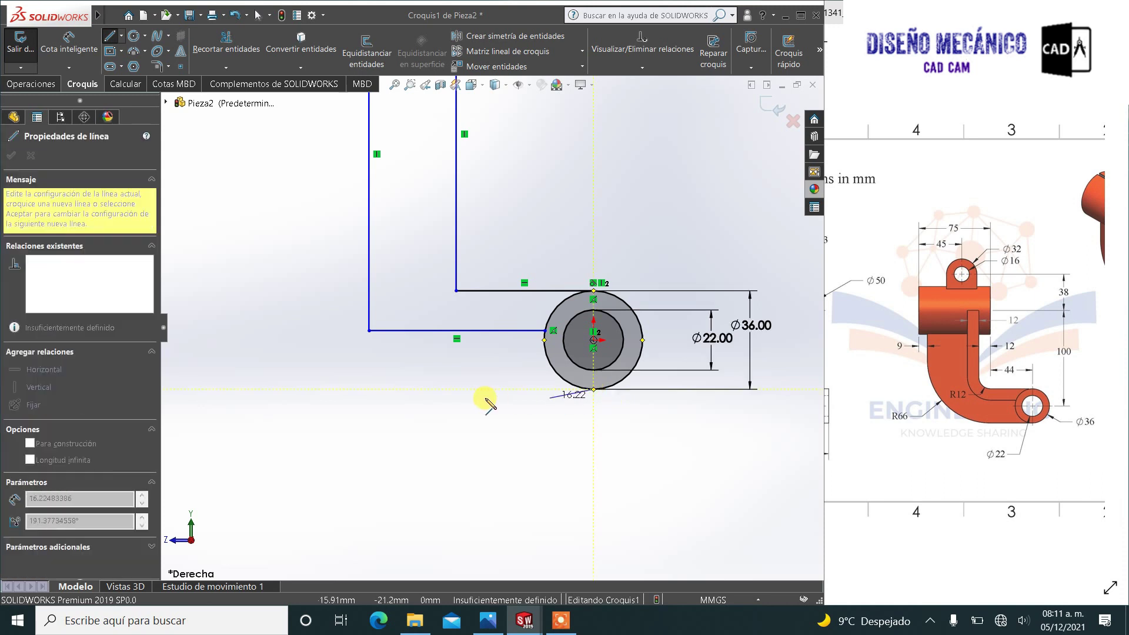
scroll(447, 393, up, 4)
scroll(408, 385, up, 1)
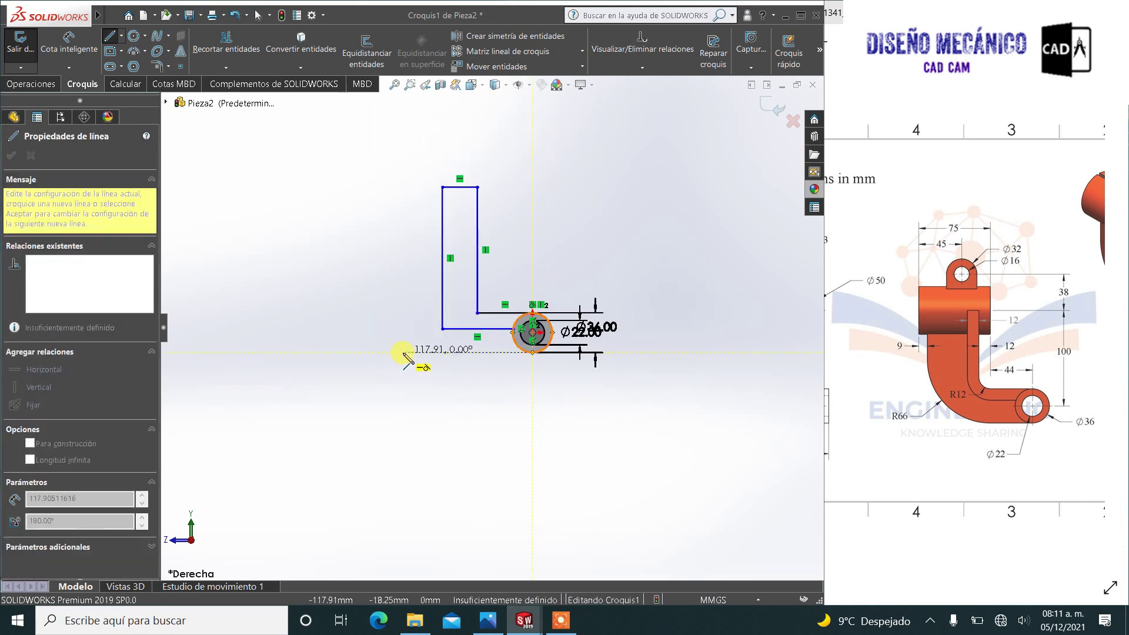
click(403, 353)
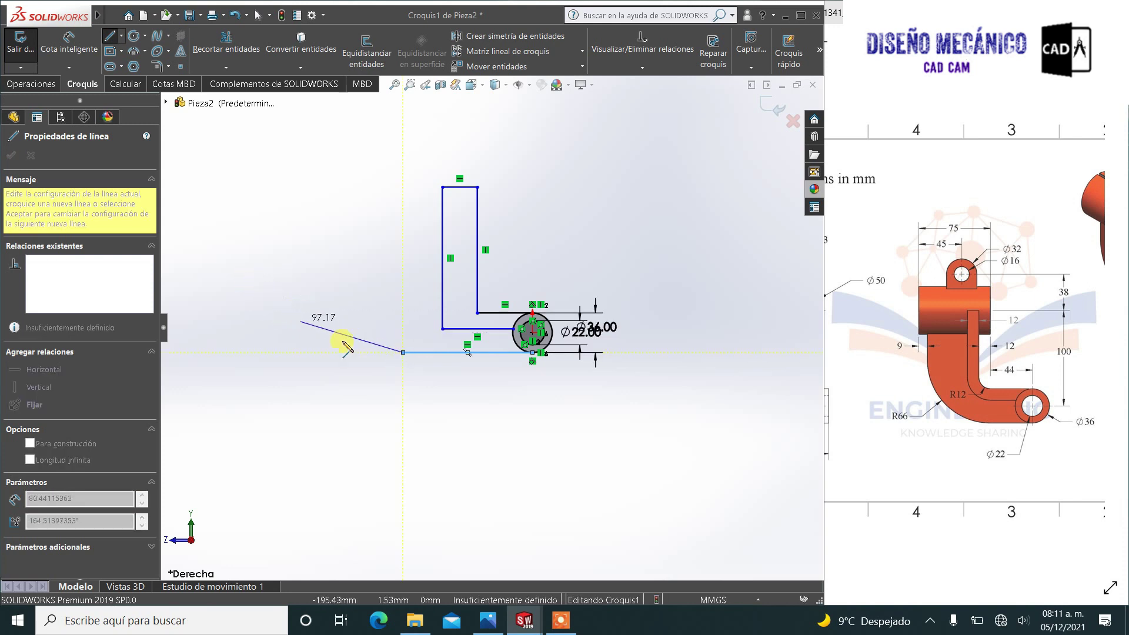
click(403, 352)
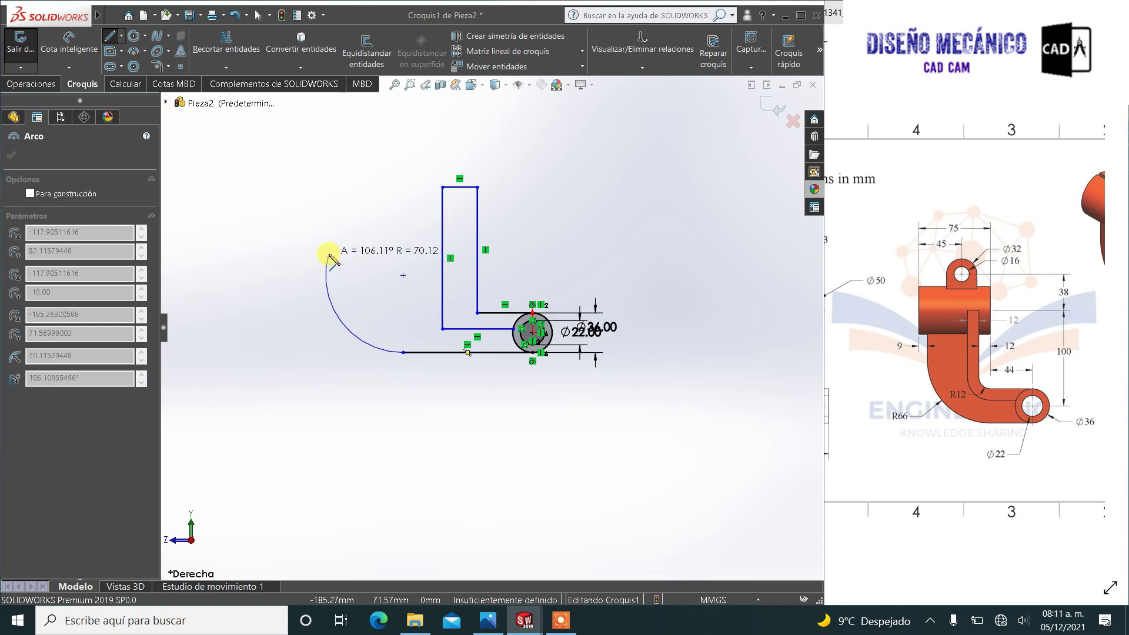
click(328, 254)
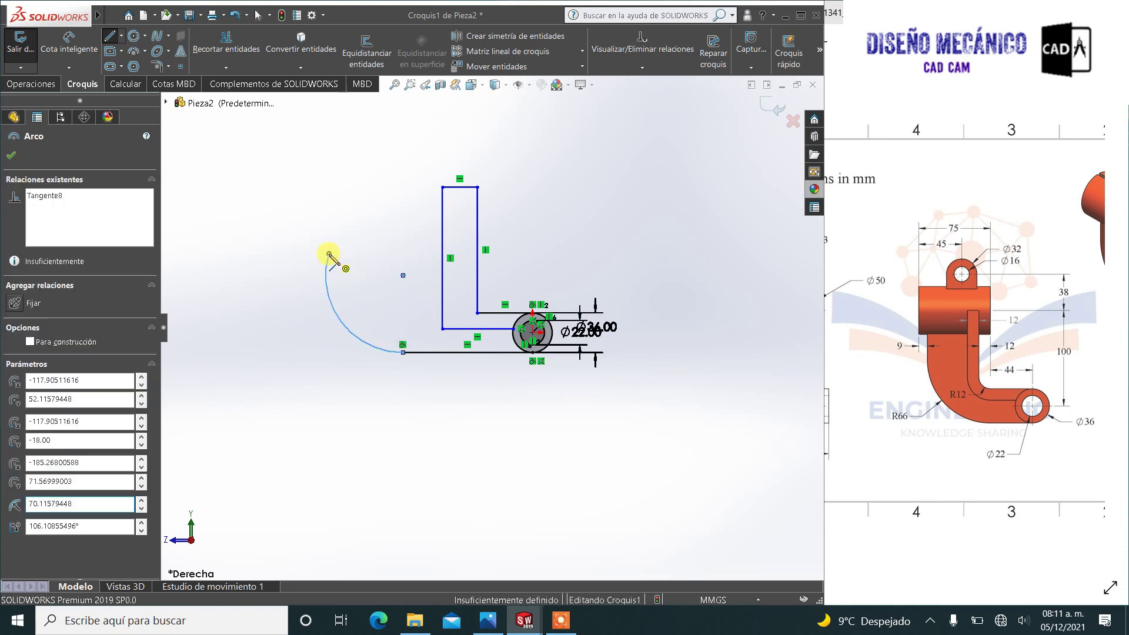
click(329, 187)
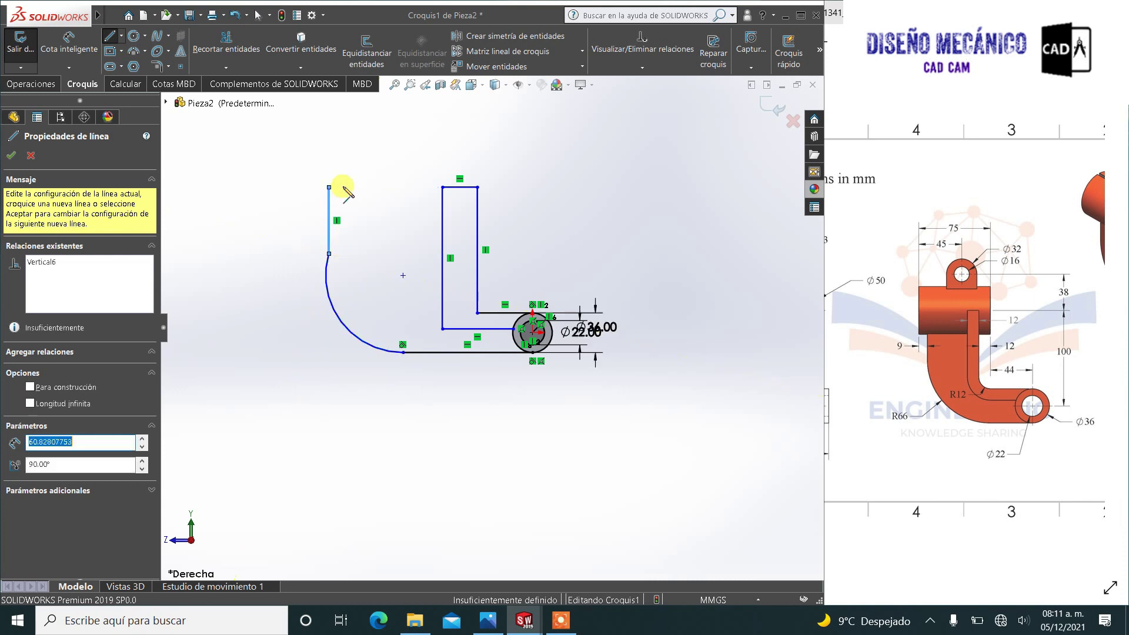
click(442, 187)
key(Escape)
scroll(428, 295, up, 2)
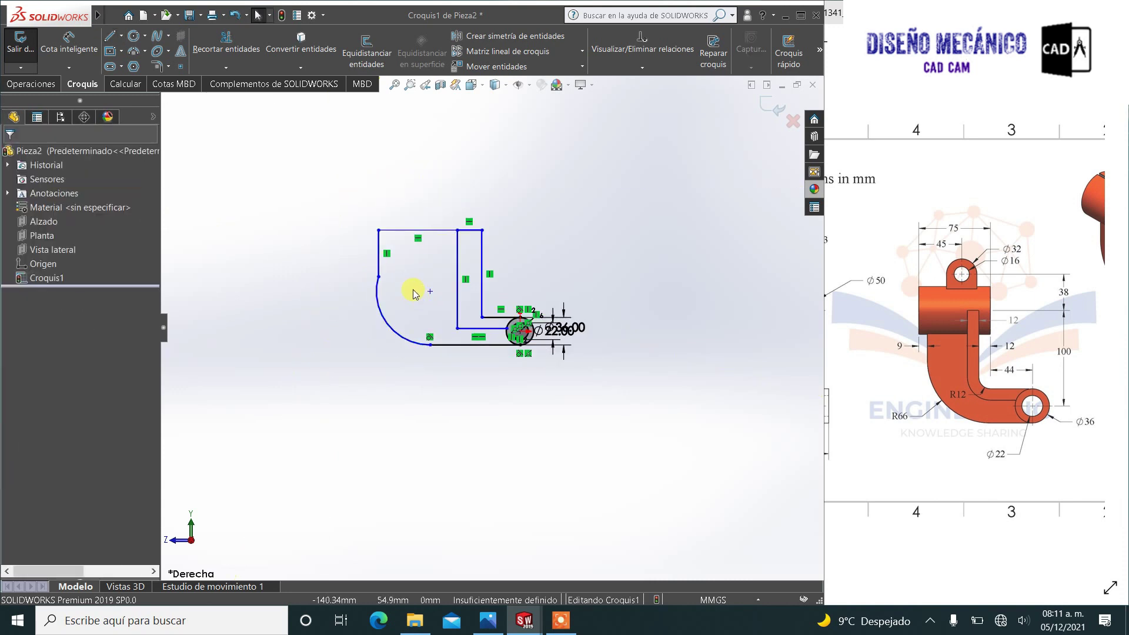
scroll(372, 250, down, 2)
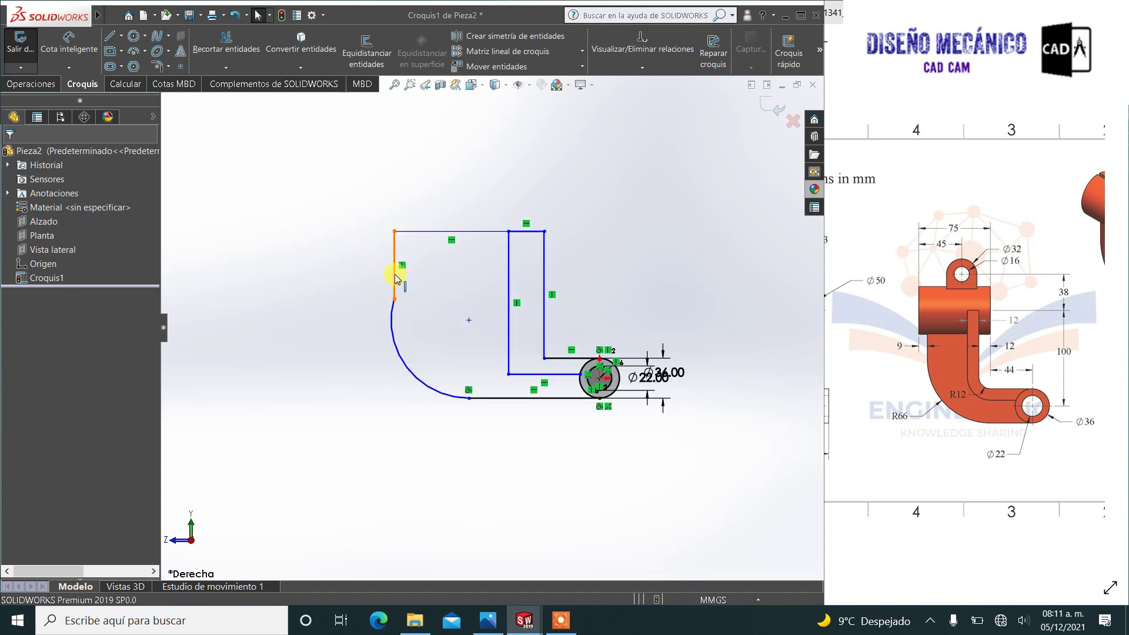
Step: Make the outer arc tangent to the left vertical line
click(405, 292)
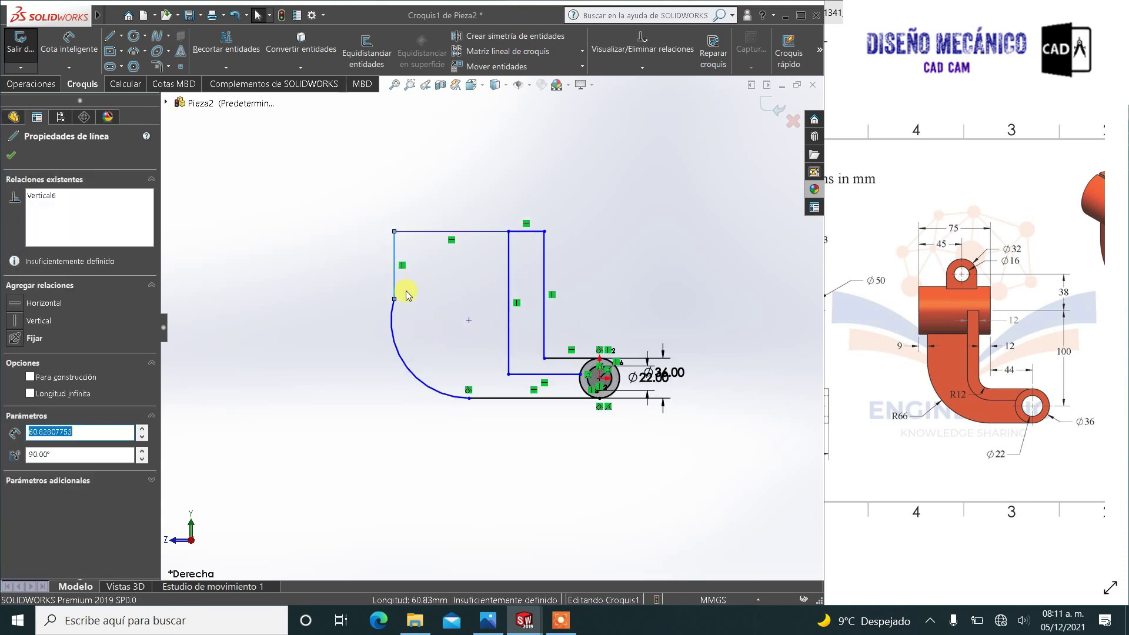
ctrl+click(391, 323)
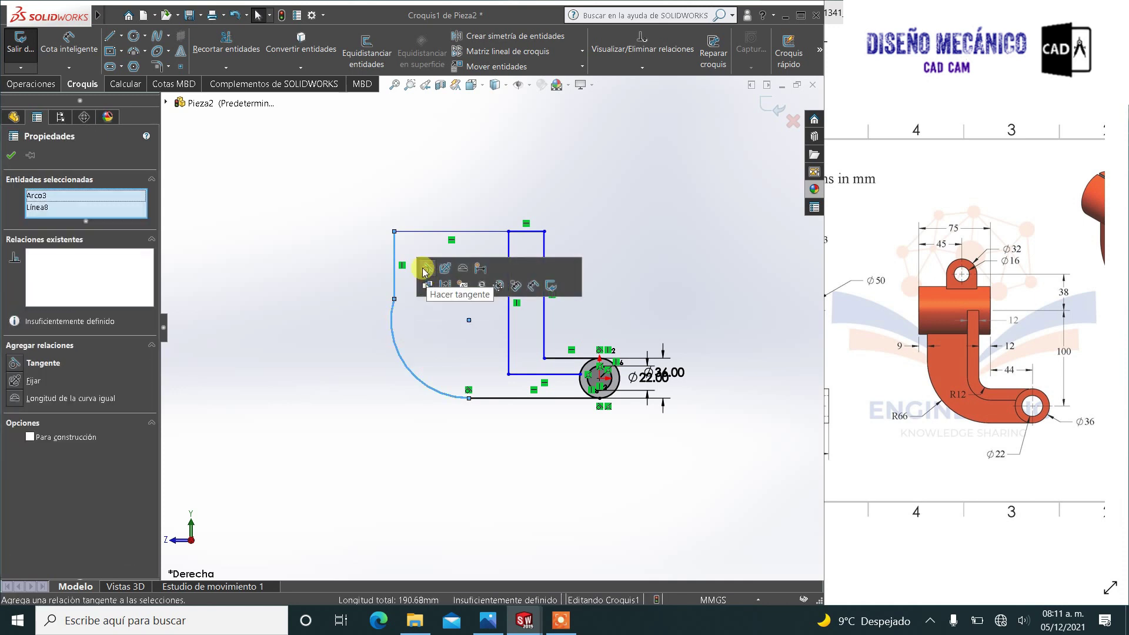
click(9, 159)
scroll(514, 368, down, 3)
scroll(521, 370, up, 3)
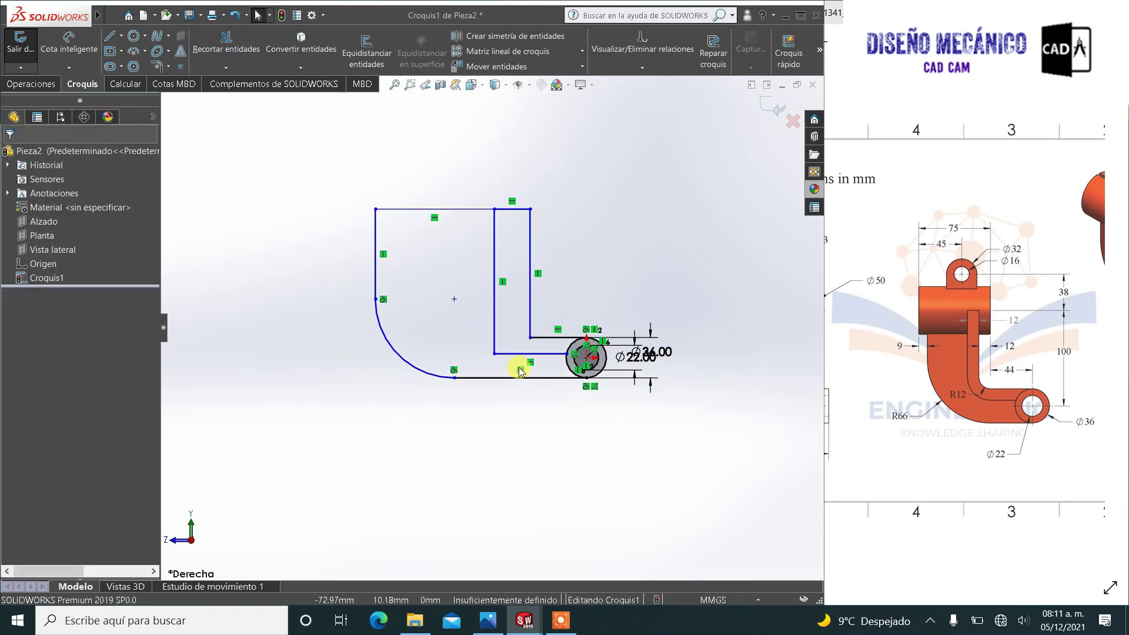
click(1012, 365)
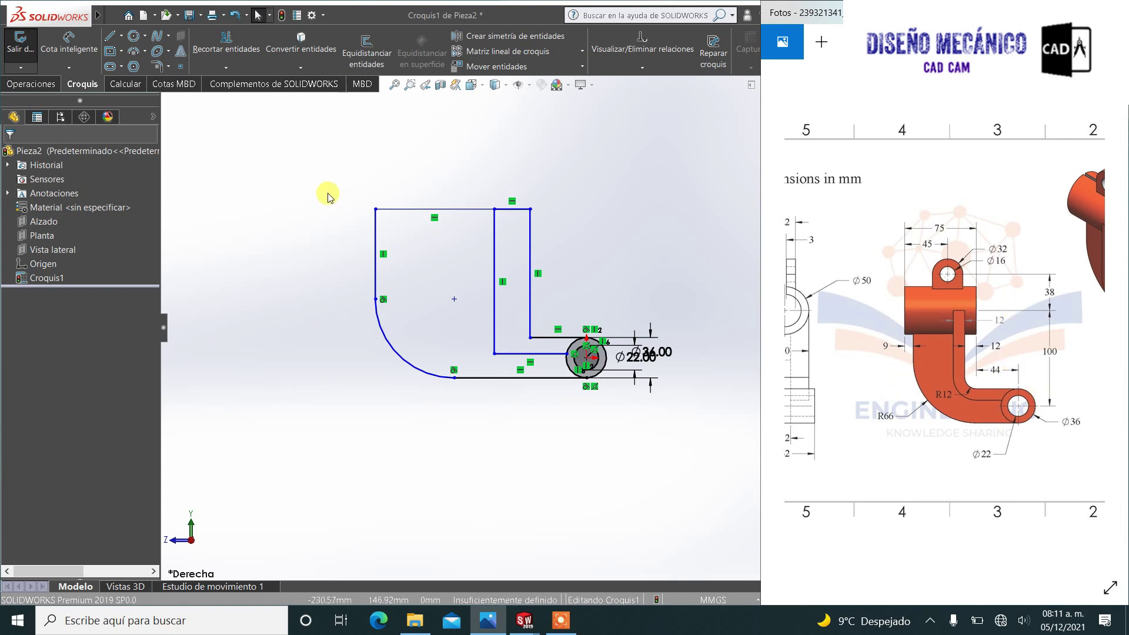
click(67, 51)
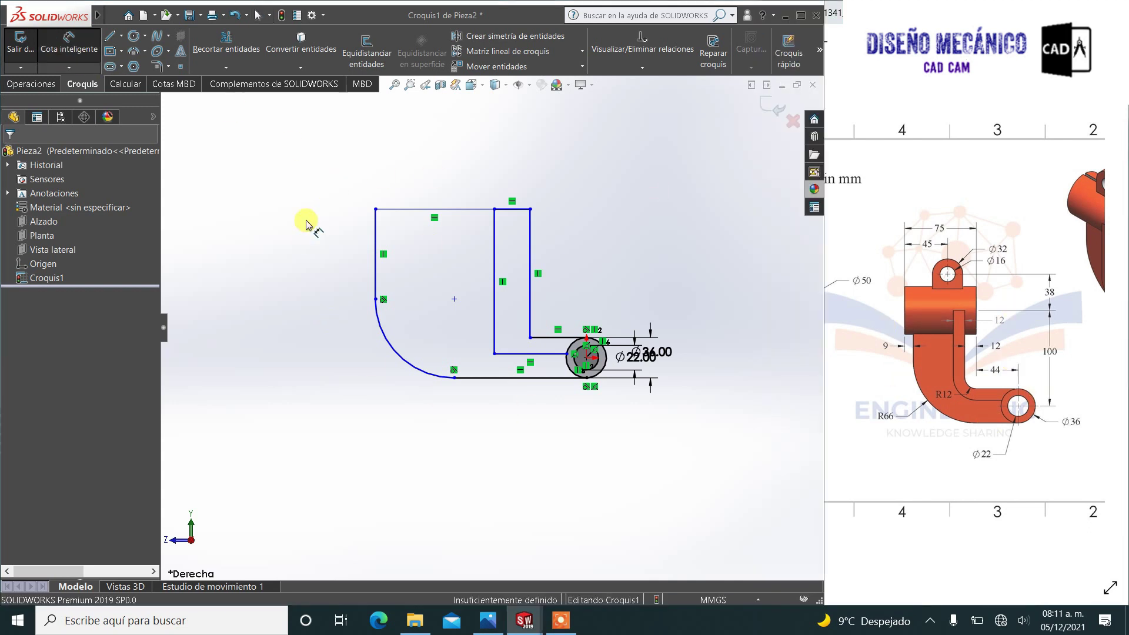
Step: Dimension the profile 100 mm tall and 56 mm (44+12) wide from the circle centre
click(530, 209)
click(587, 358)
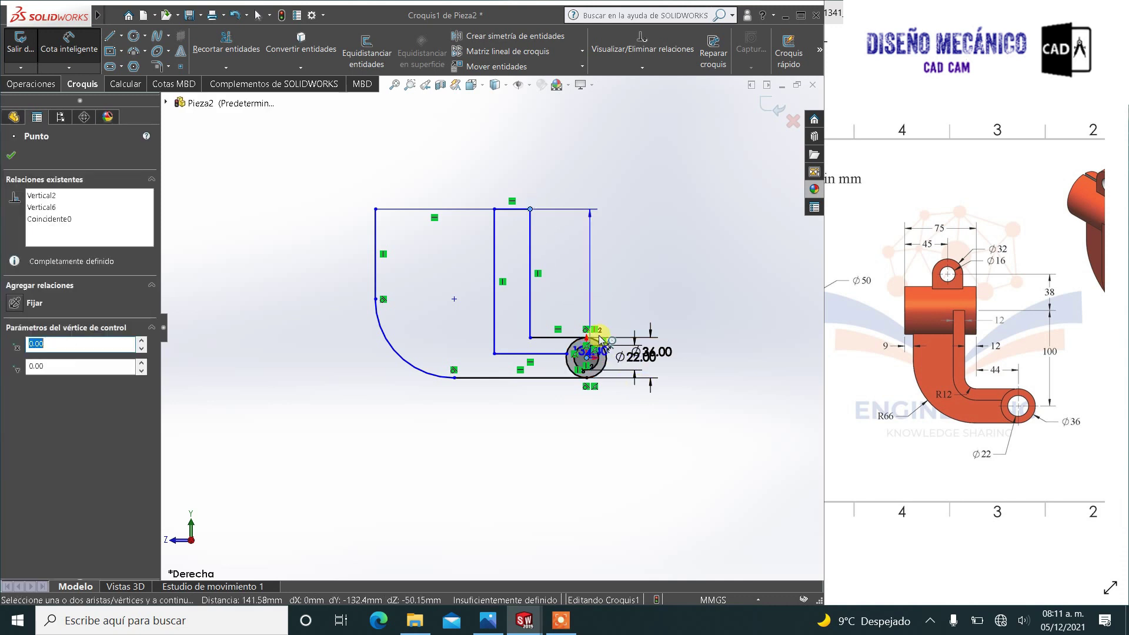
click(722, 287)
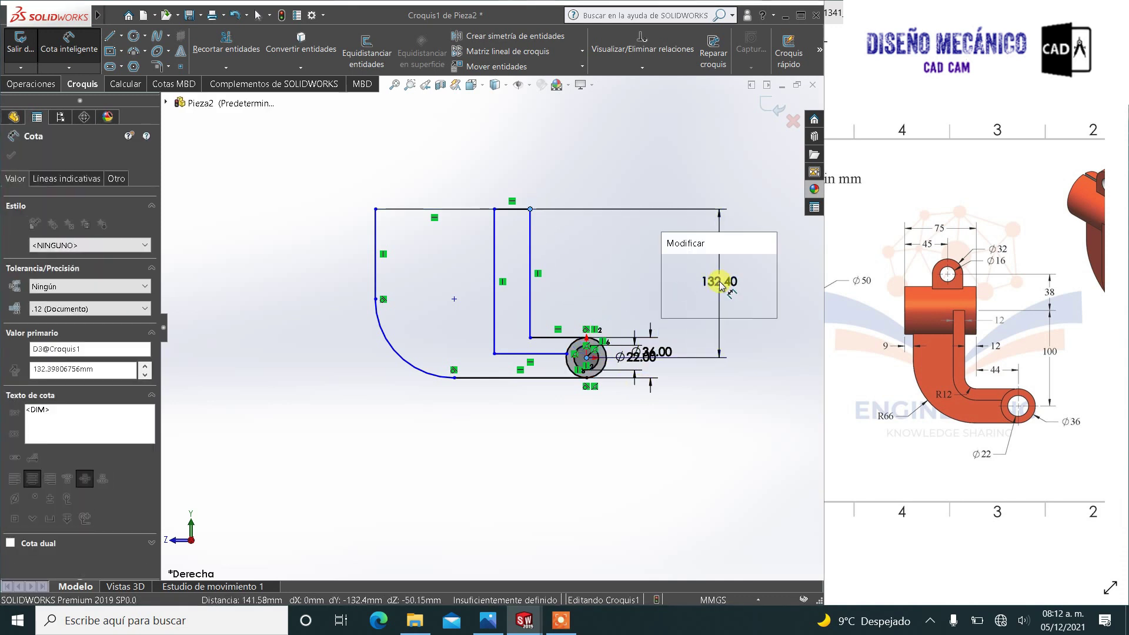
text(100)
key(Return)
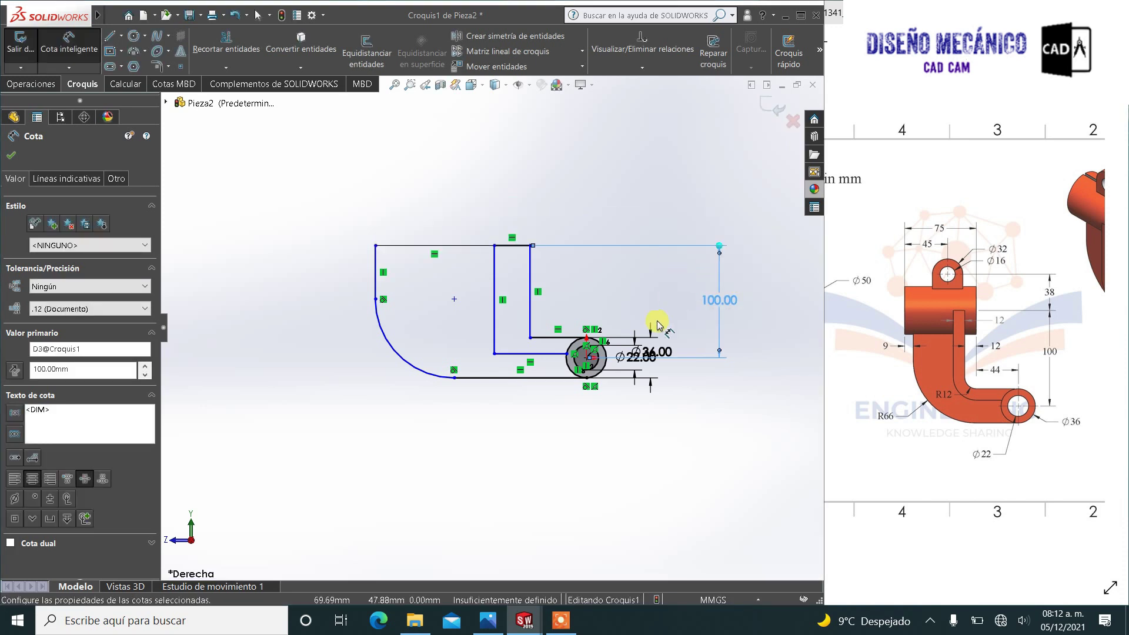
click(586, 357)
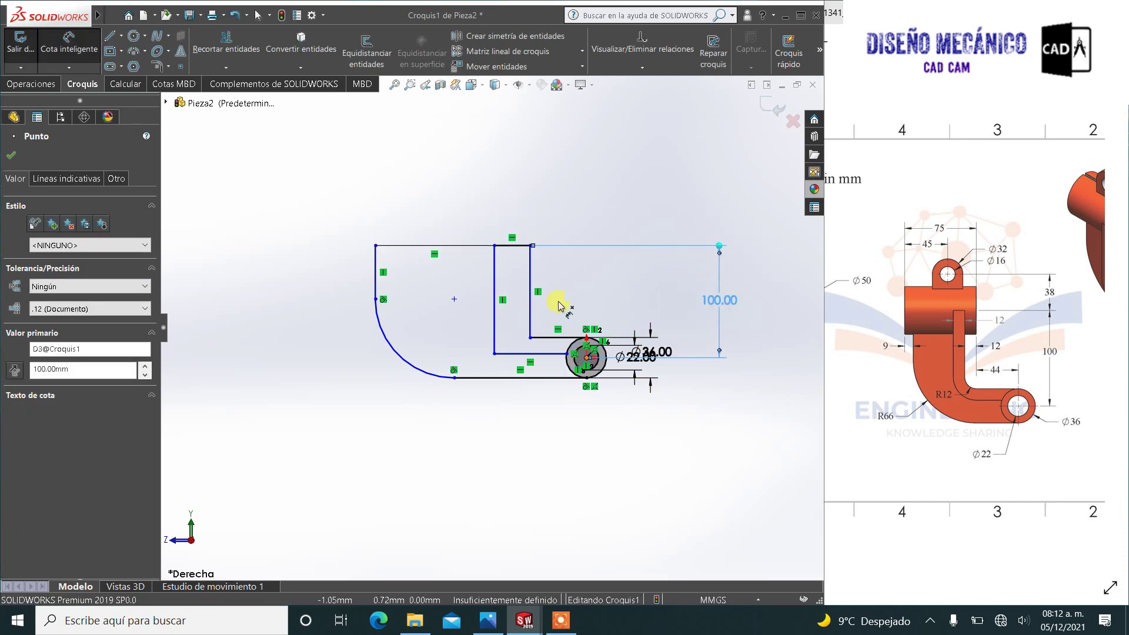
click(530, 245)
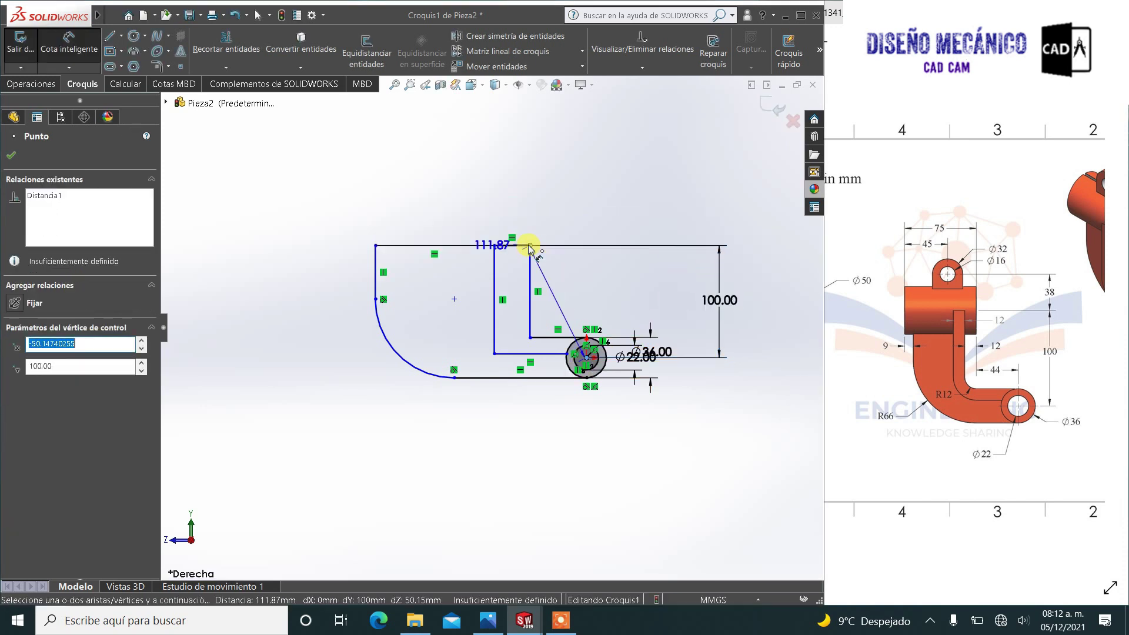
click(550, 176)
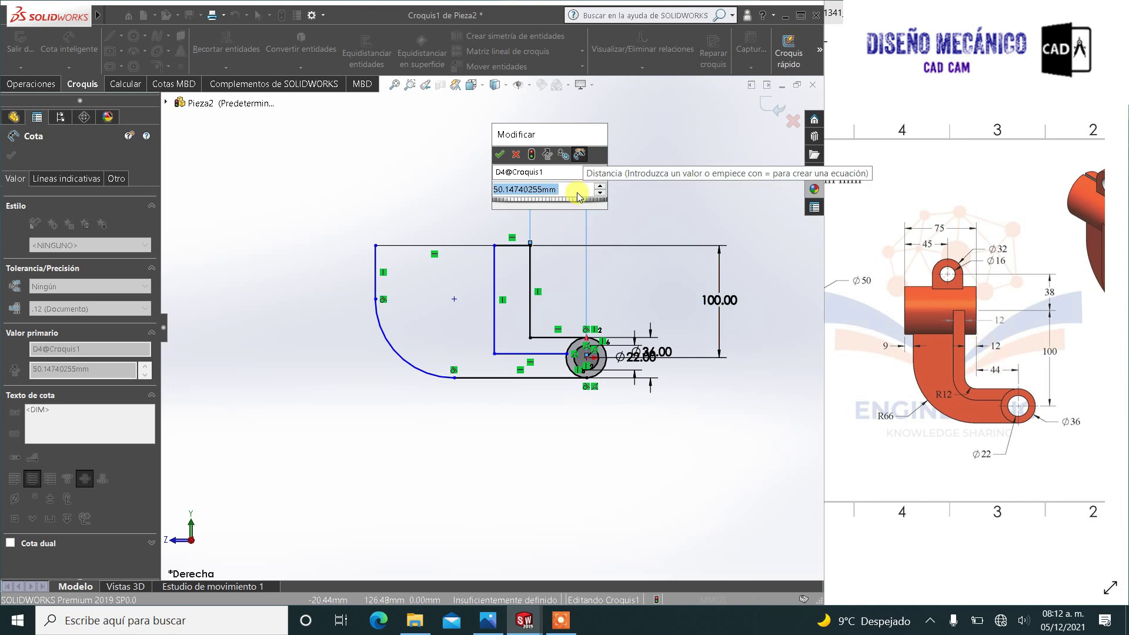
text(44+12)
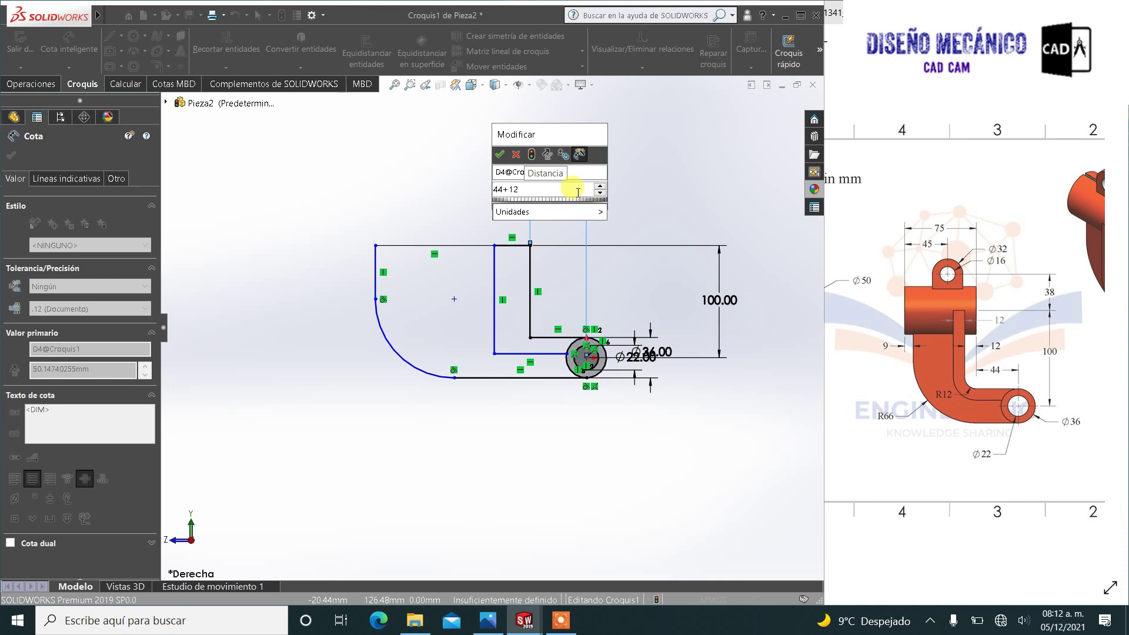
key(Return)
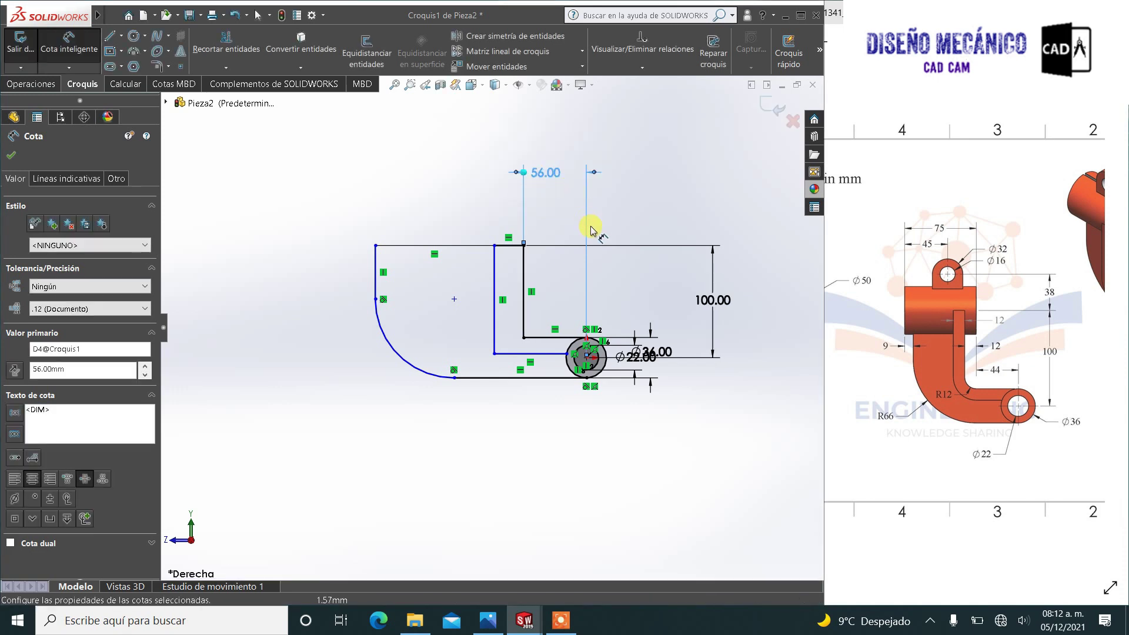
Step: Set the short top line to 12 mm and the arm width to 54 mm (75-12-9)
click(515, 251)
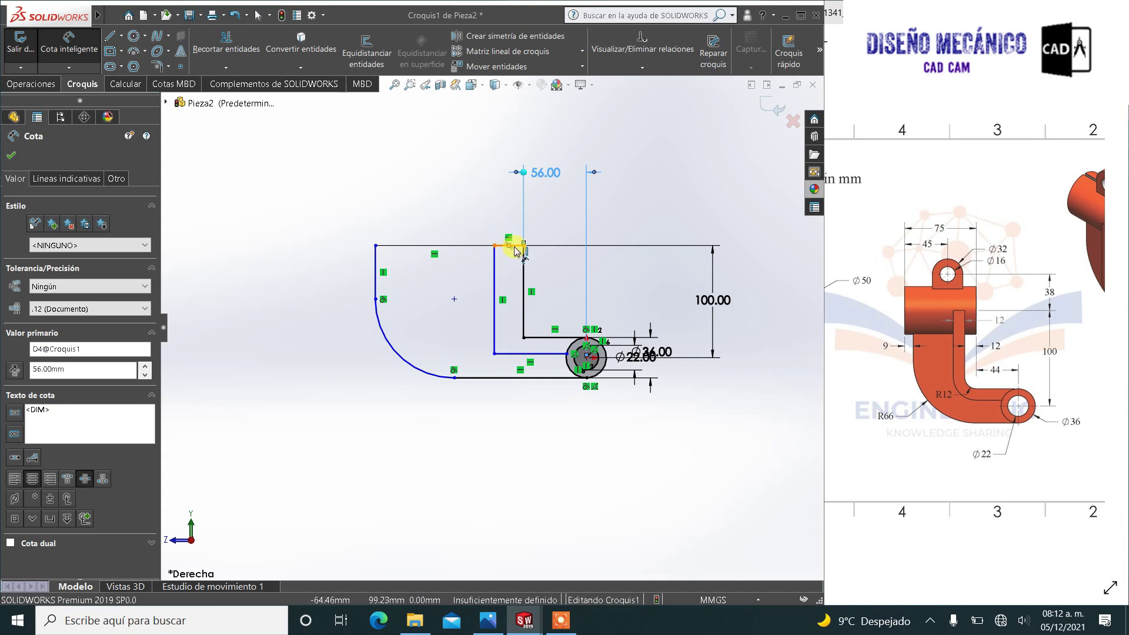
click(482, 199)
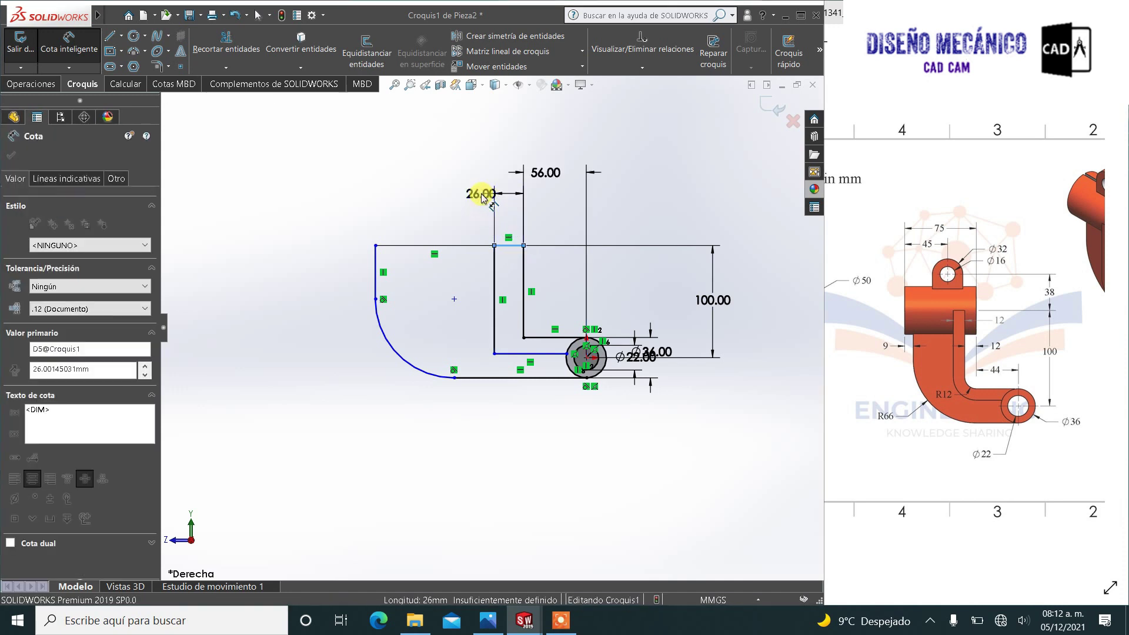
text(12)
key(Return)
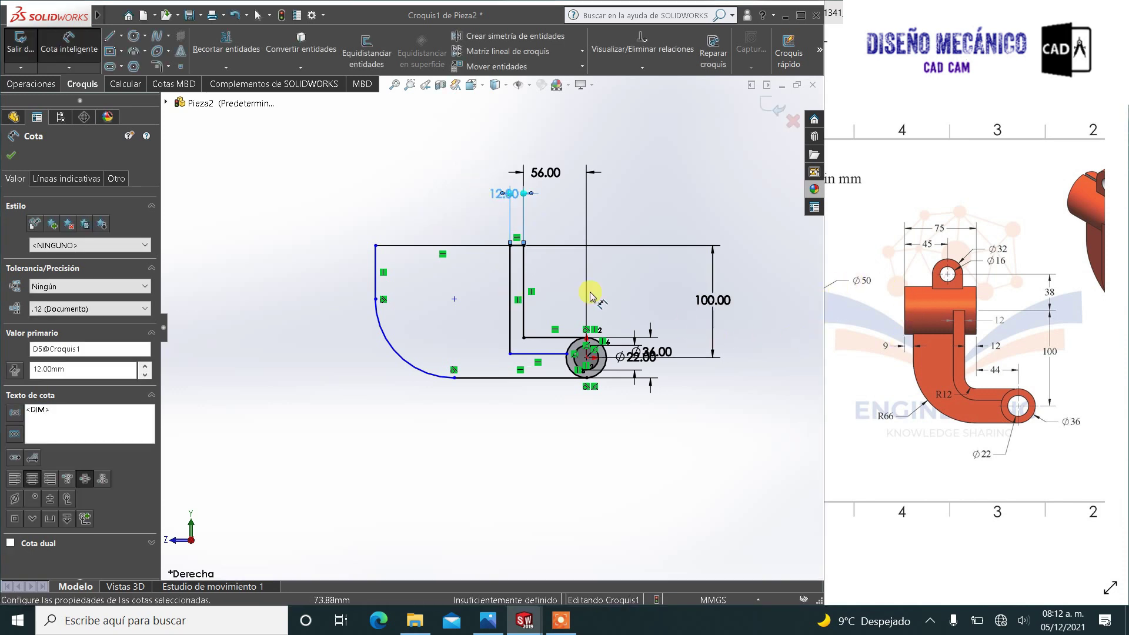
click(376, 246)
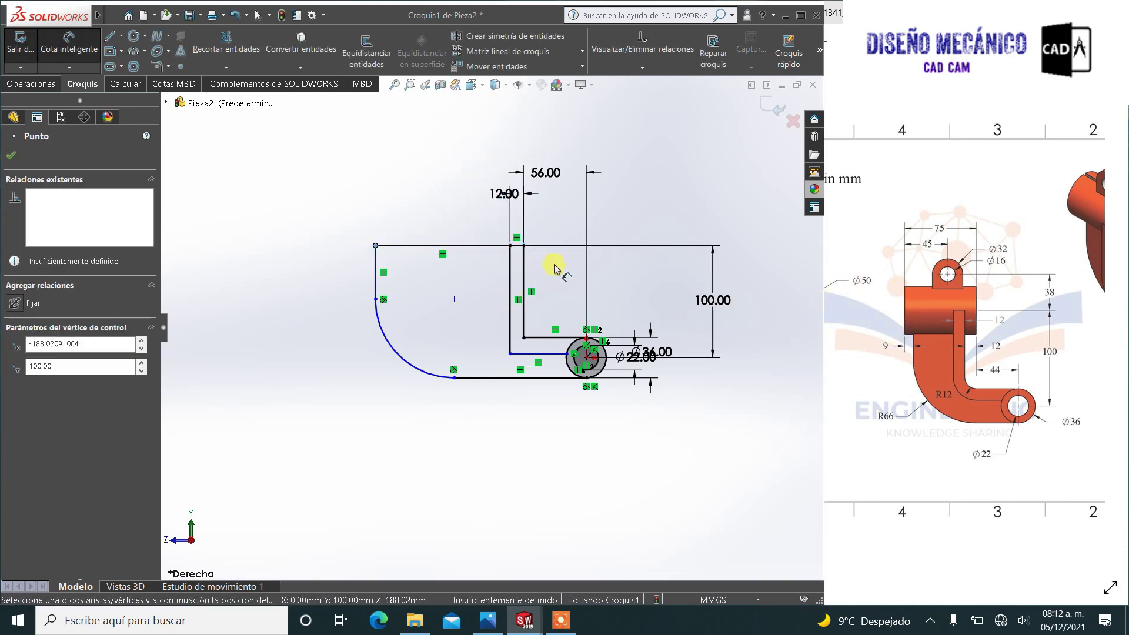
click(523, 257)
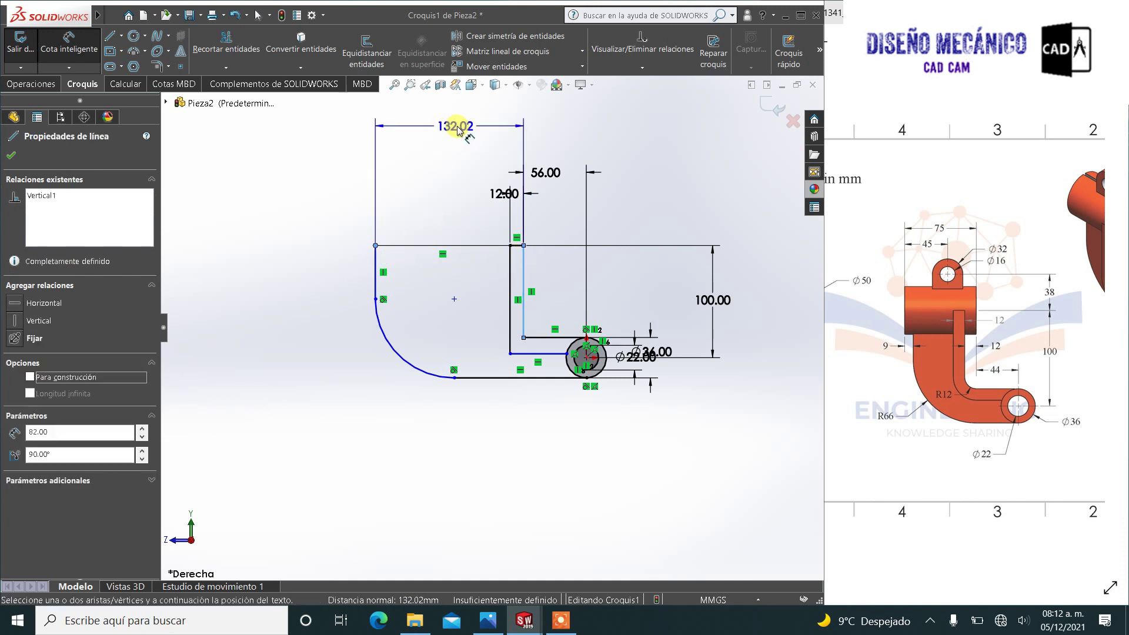
click(458, 129)
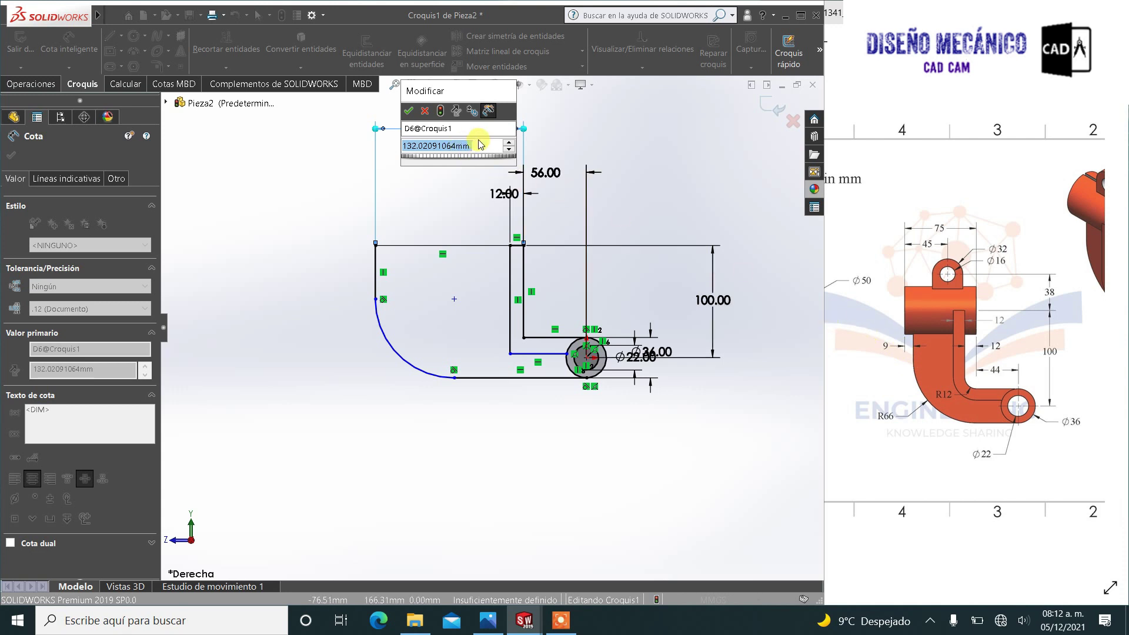
text(75-)
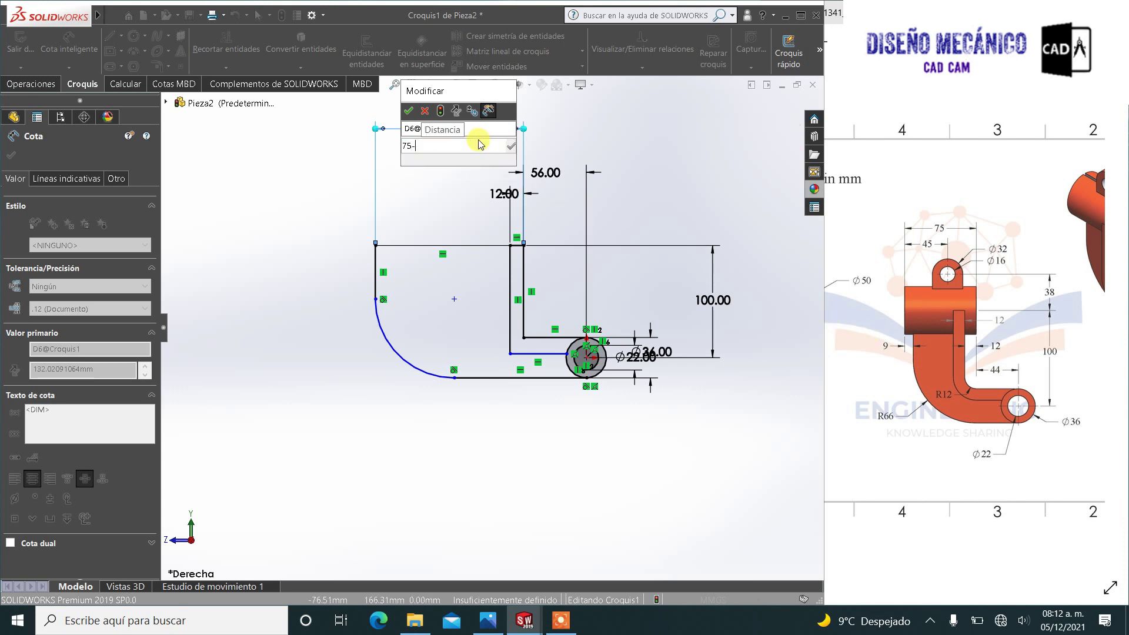
text(12-)
text(9)
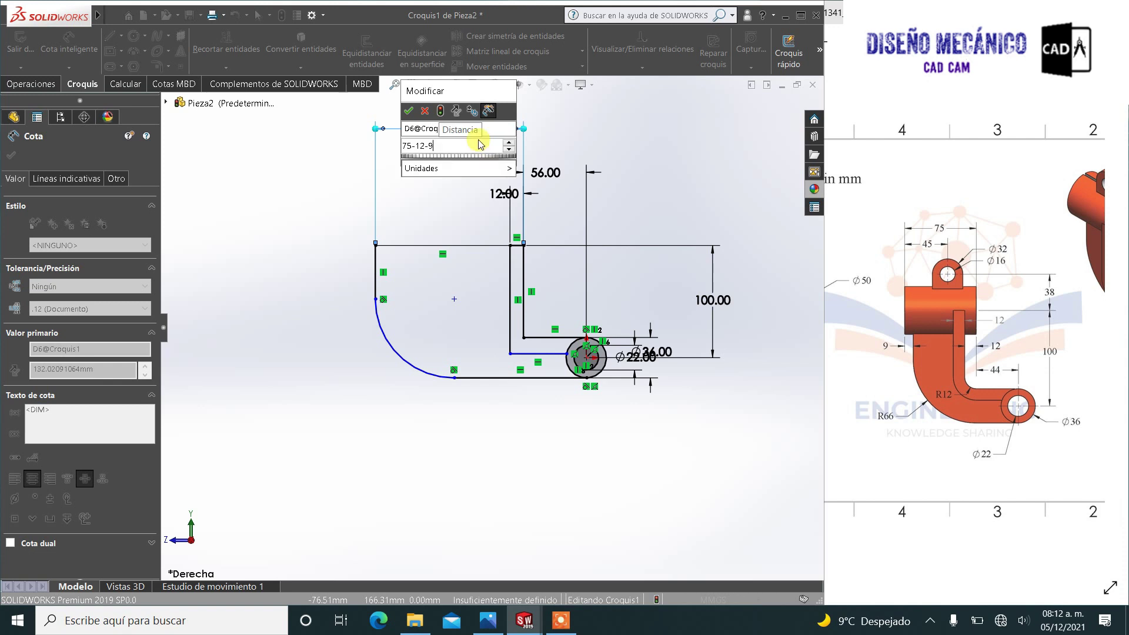
key(Return)
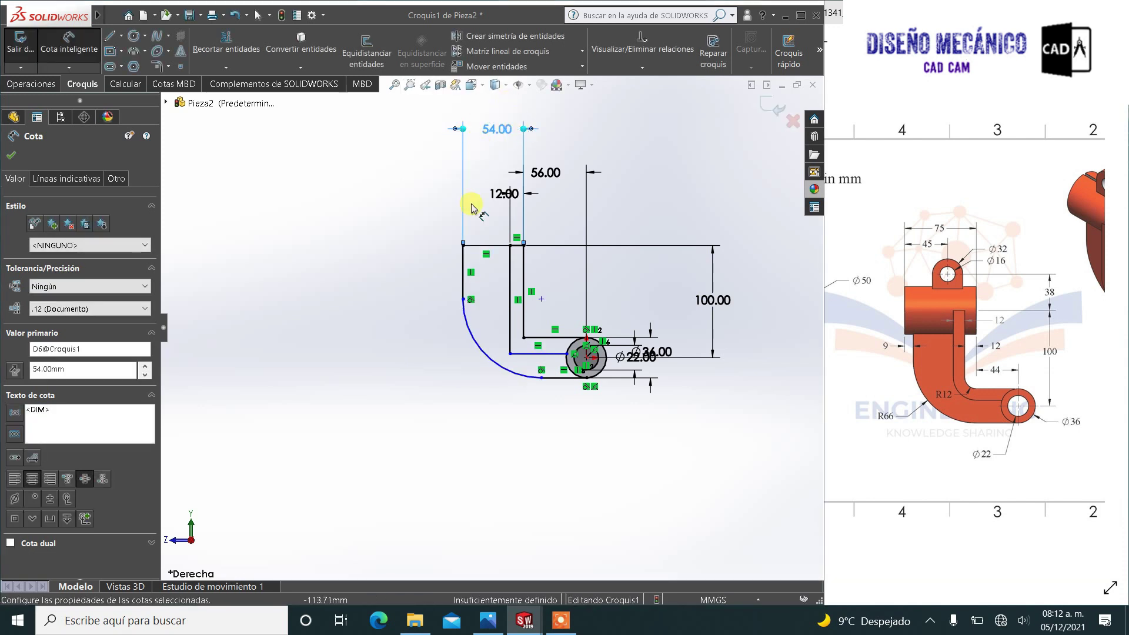
click(459, 216)
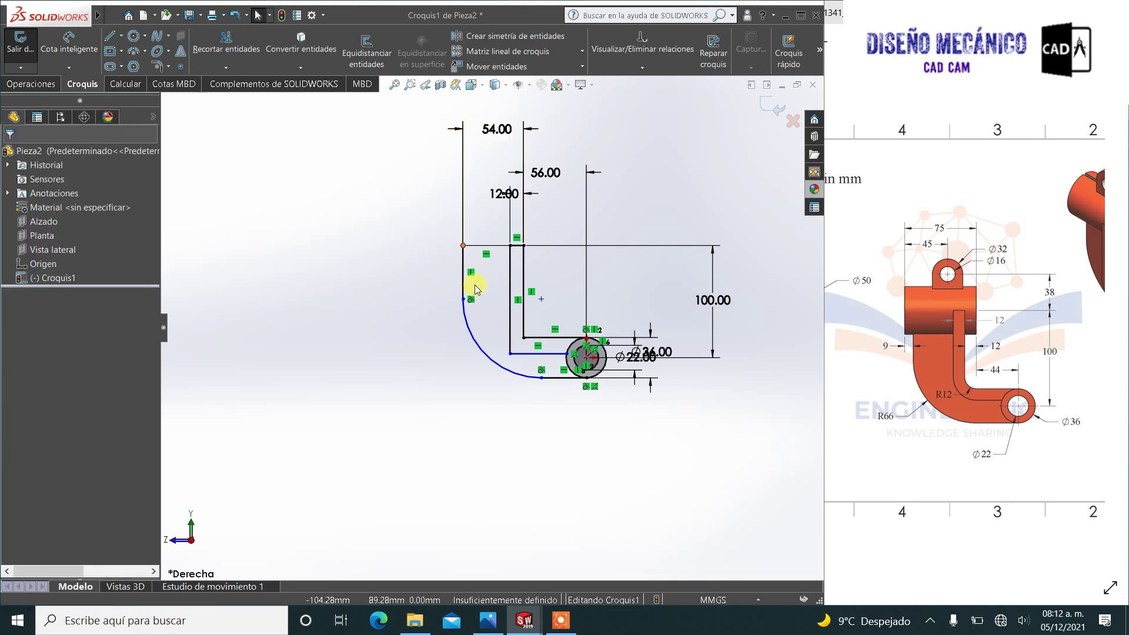
click(947, 297)
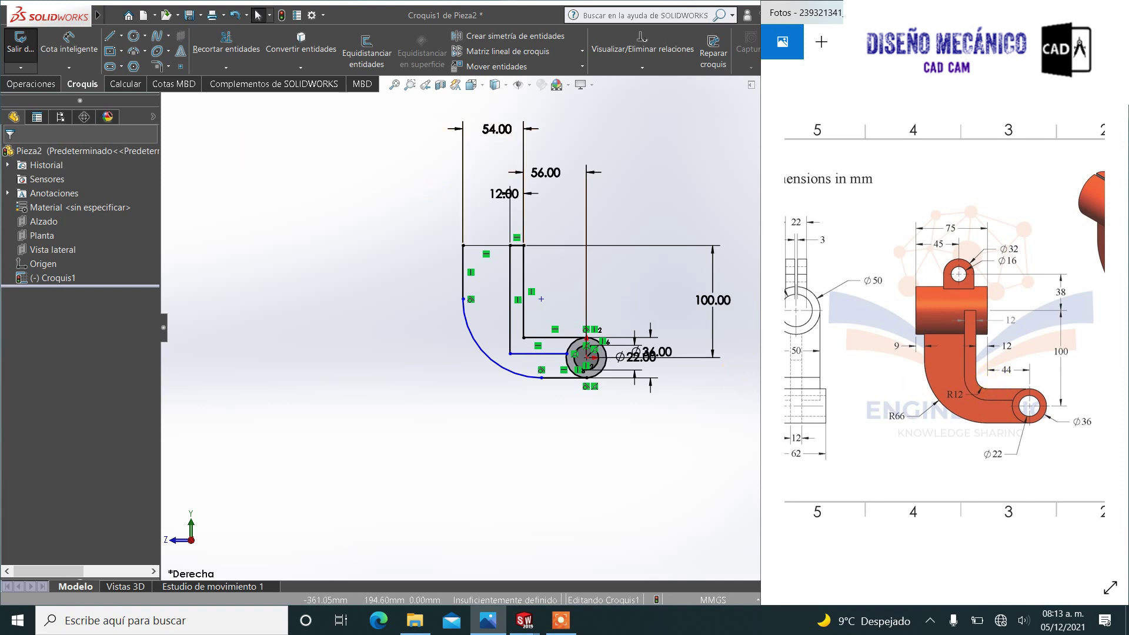
Step: Add R12 sketch fillets to the upper and lower inner bend corners
click(157, 66)
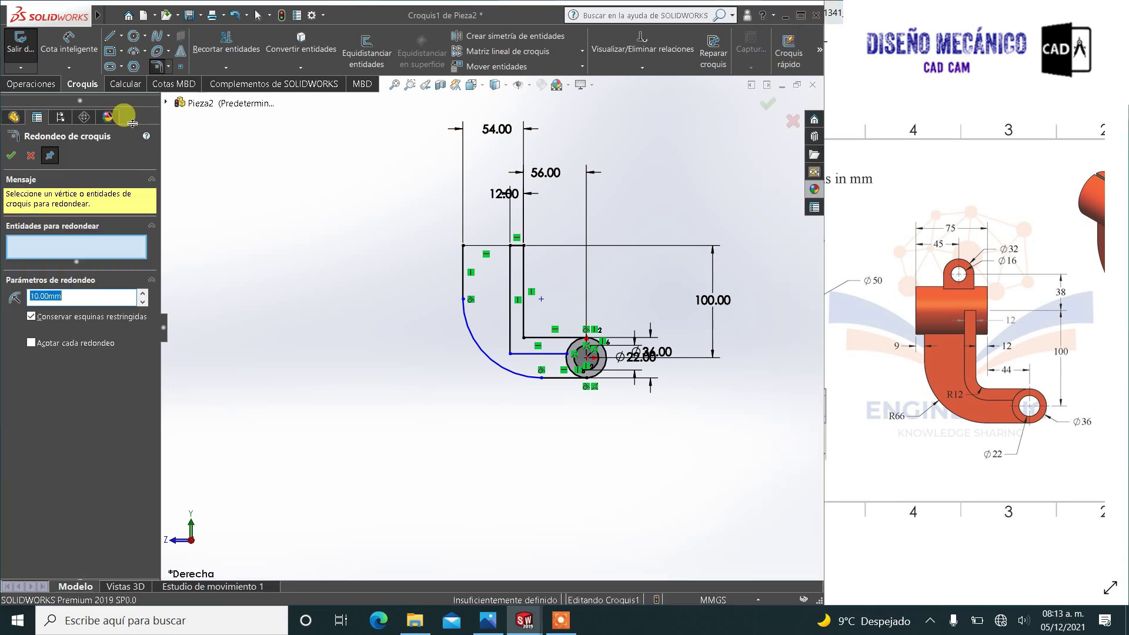
text(12)
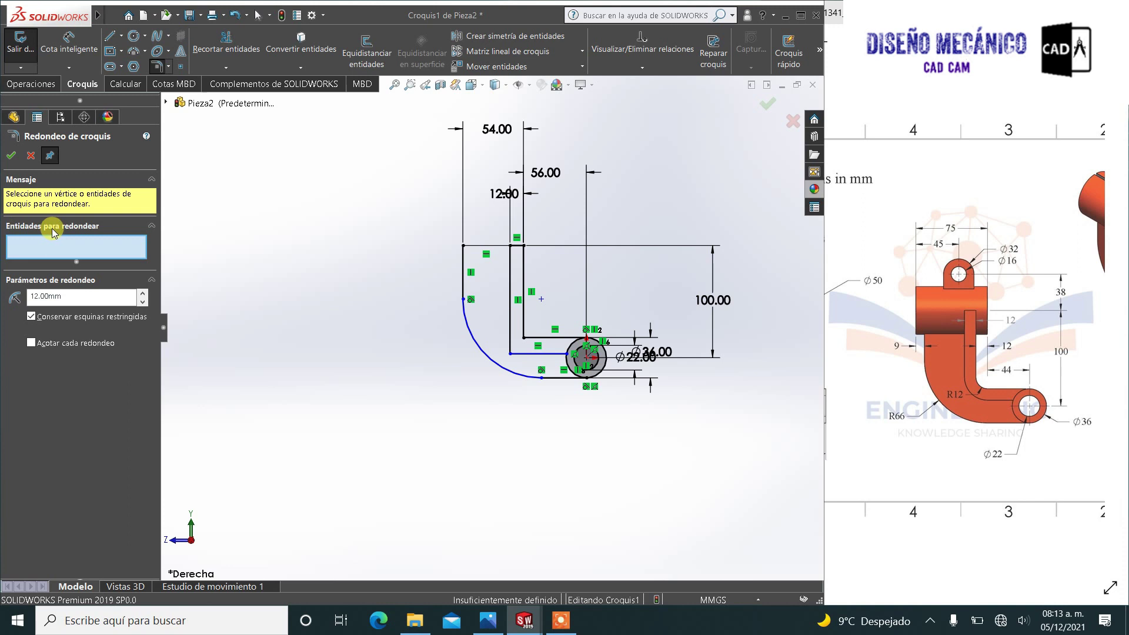
scroll(517, 353, down, 4)
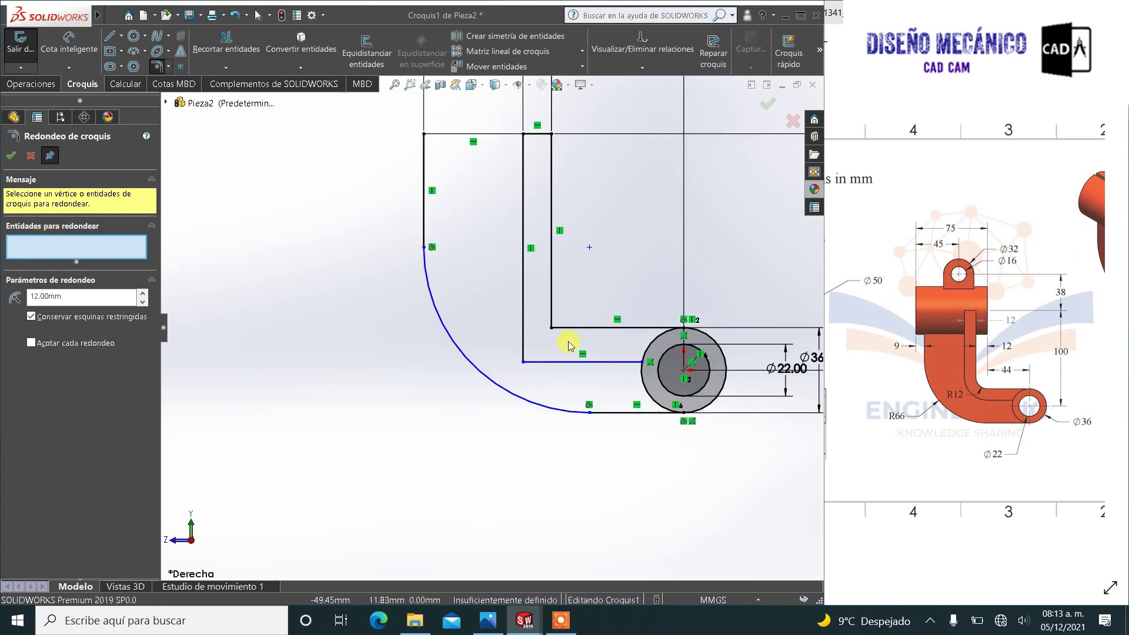
click(554, 329)
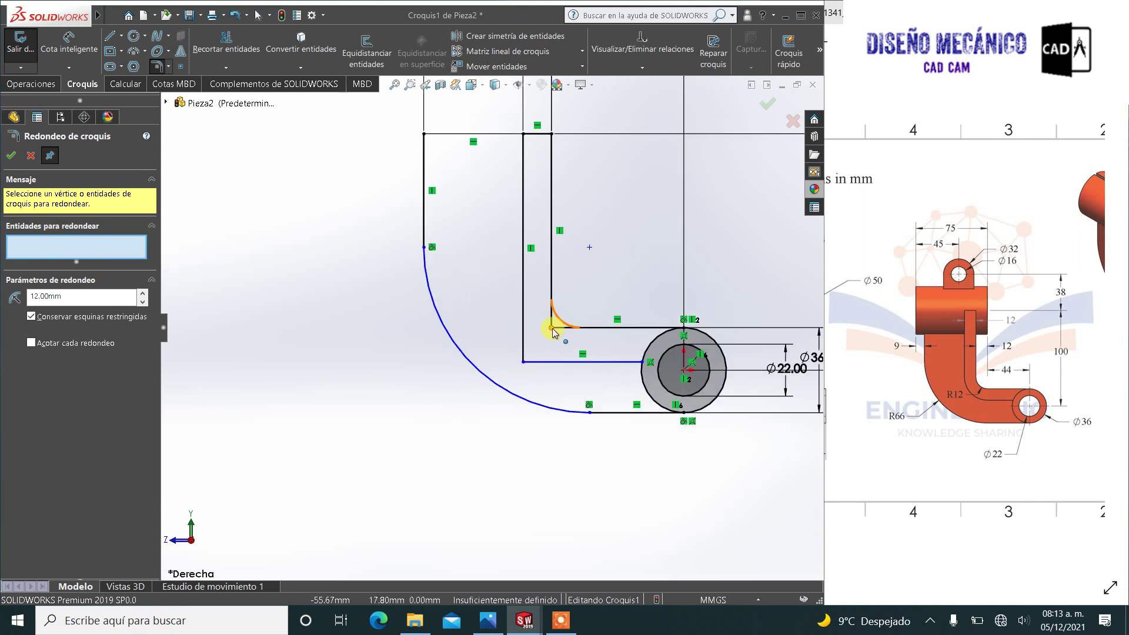
click(525, 362)
click(9, 156)
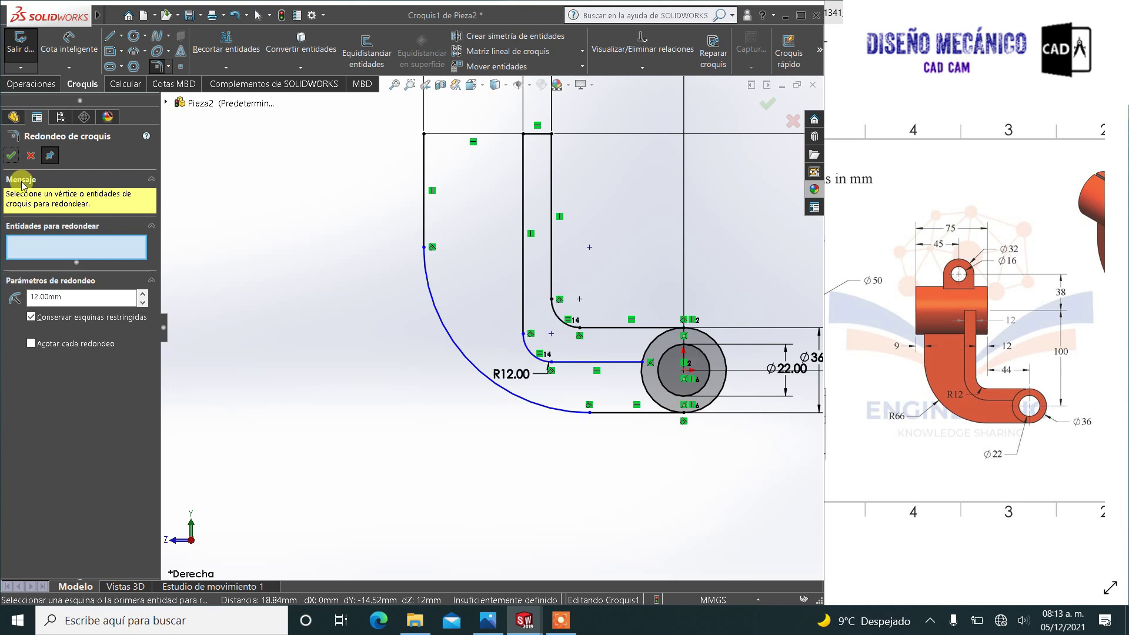
click(16, 156)
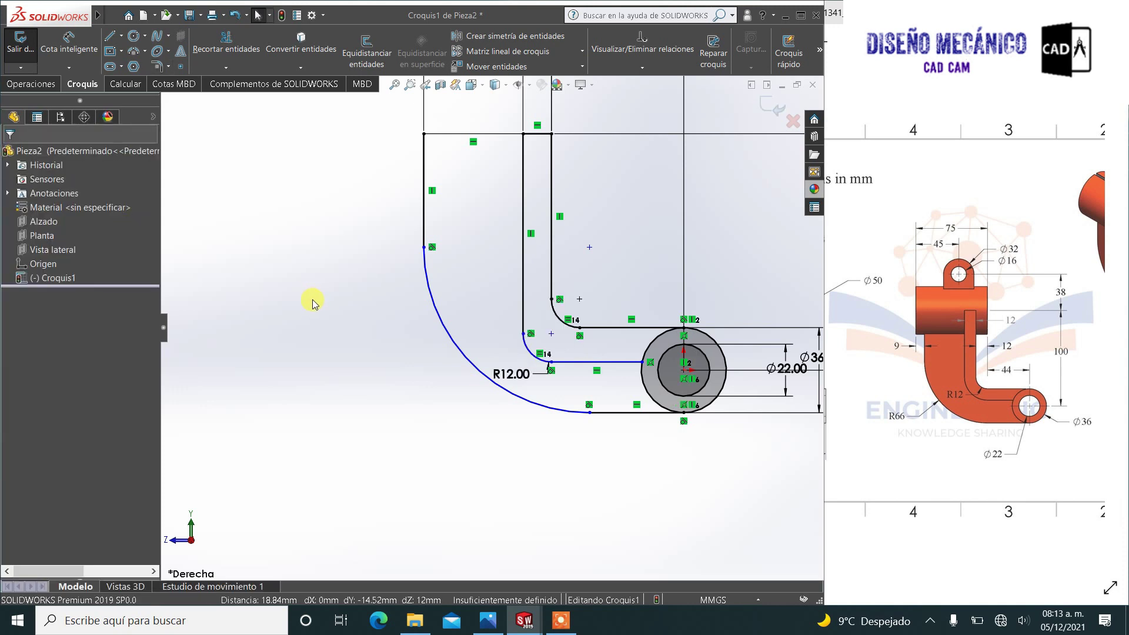
Step: Dimension the gap between the two lower horizontal lines to 12 mm
click(573, 362)
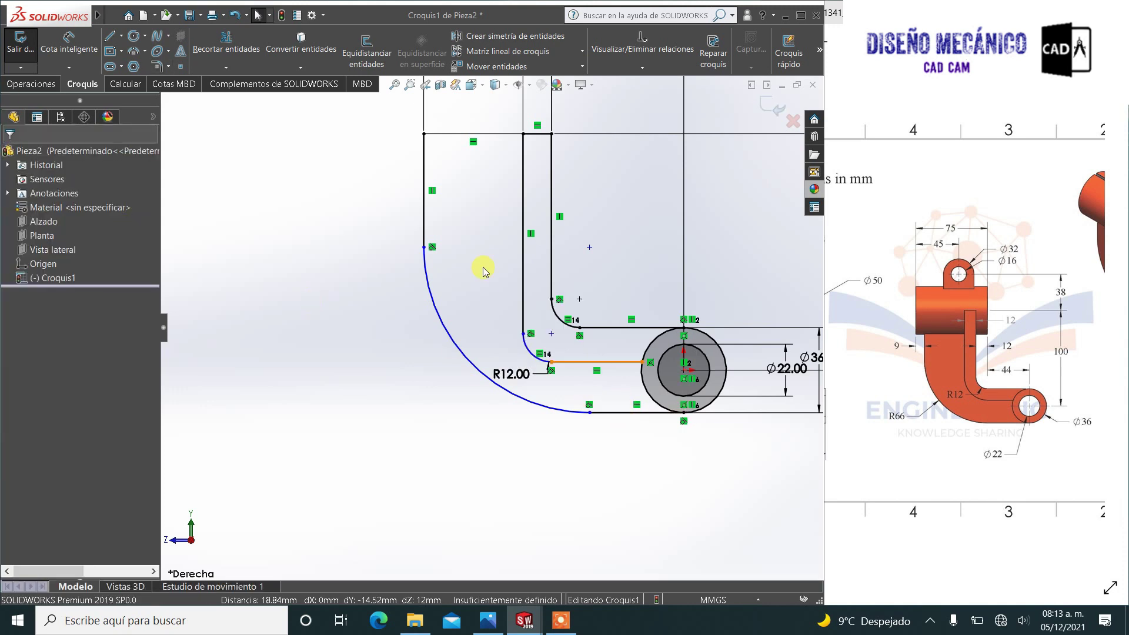
click(75, 48)
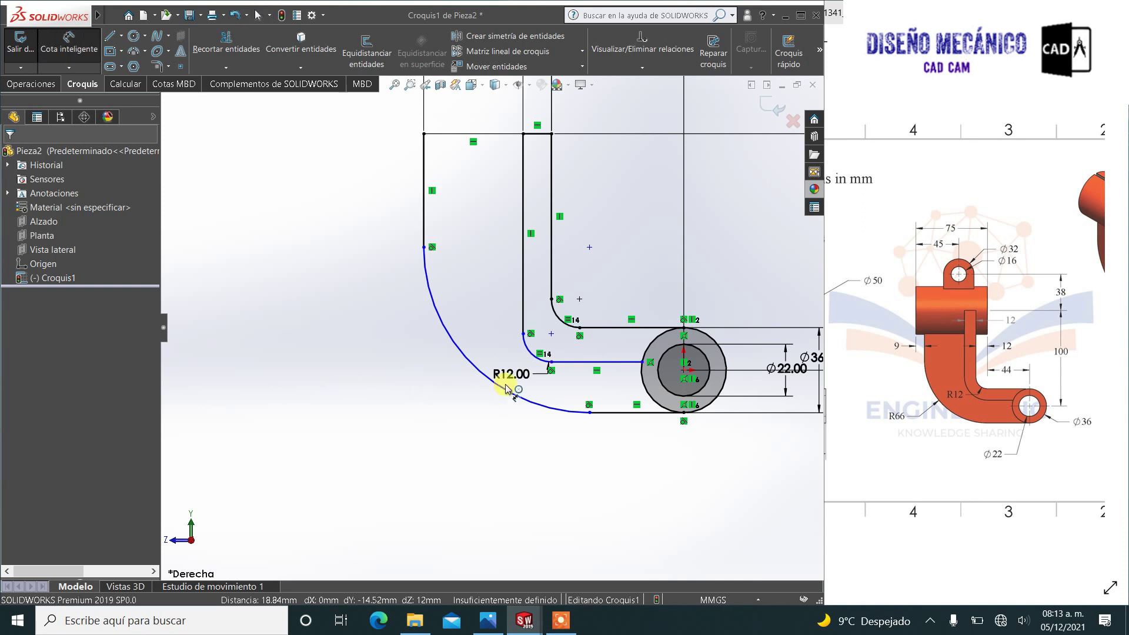
click(619, 333)
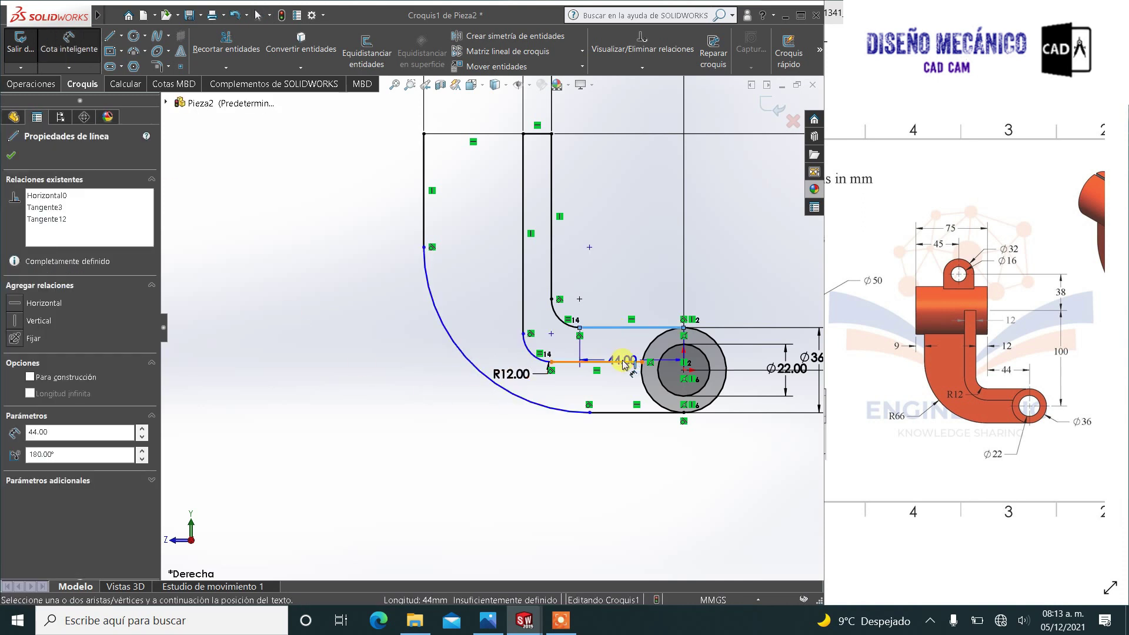
click(617, 360)
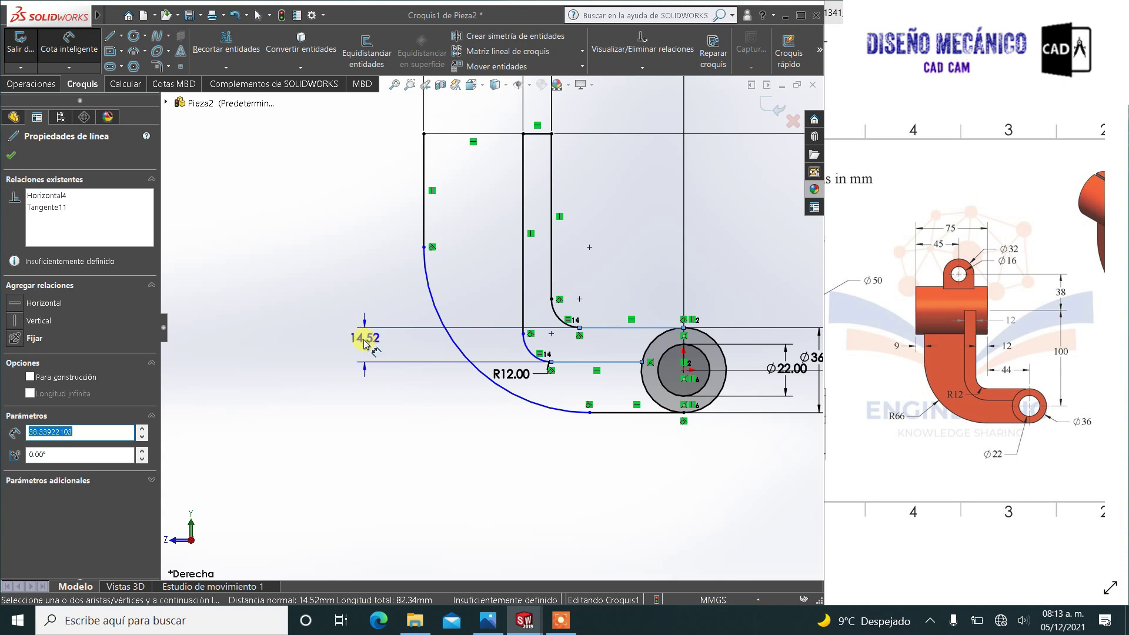
click(364, 344)
text(12)
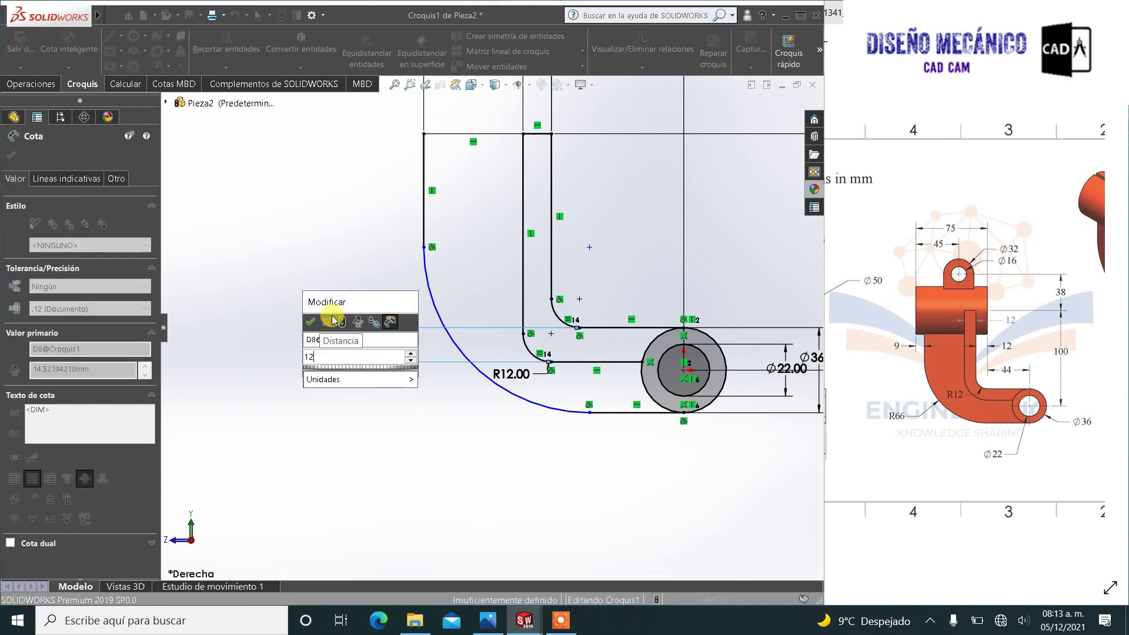
click(311, 321)
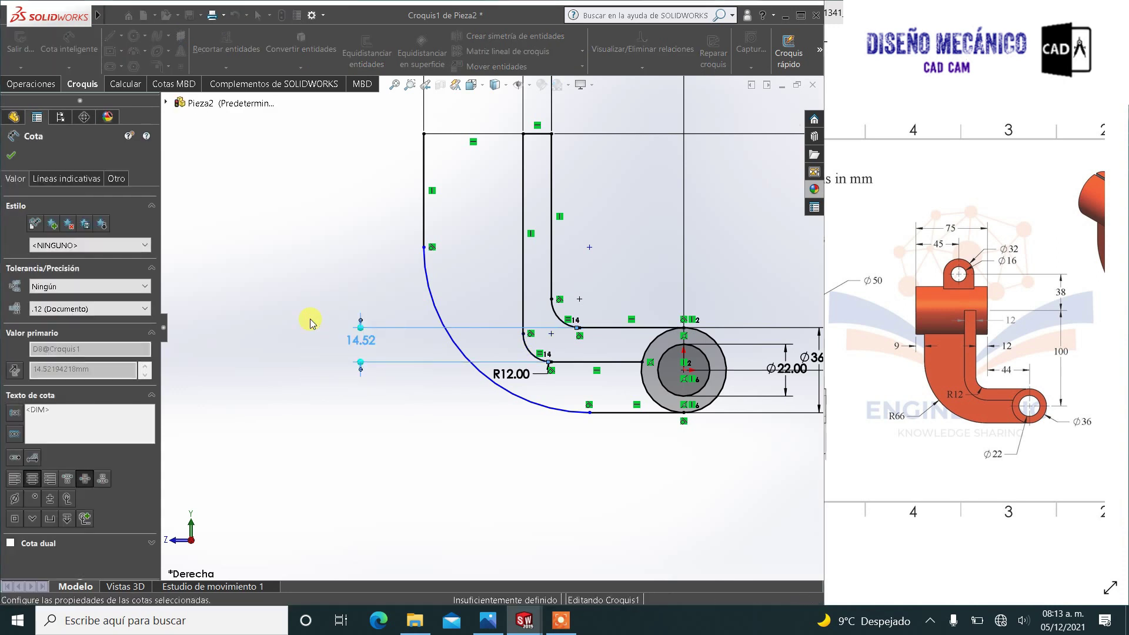
Step: Dimension the outer arc radius to R66, fully defining the sketch
click(551, 414)
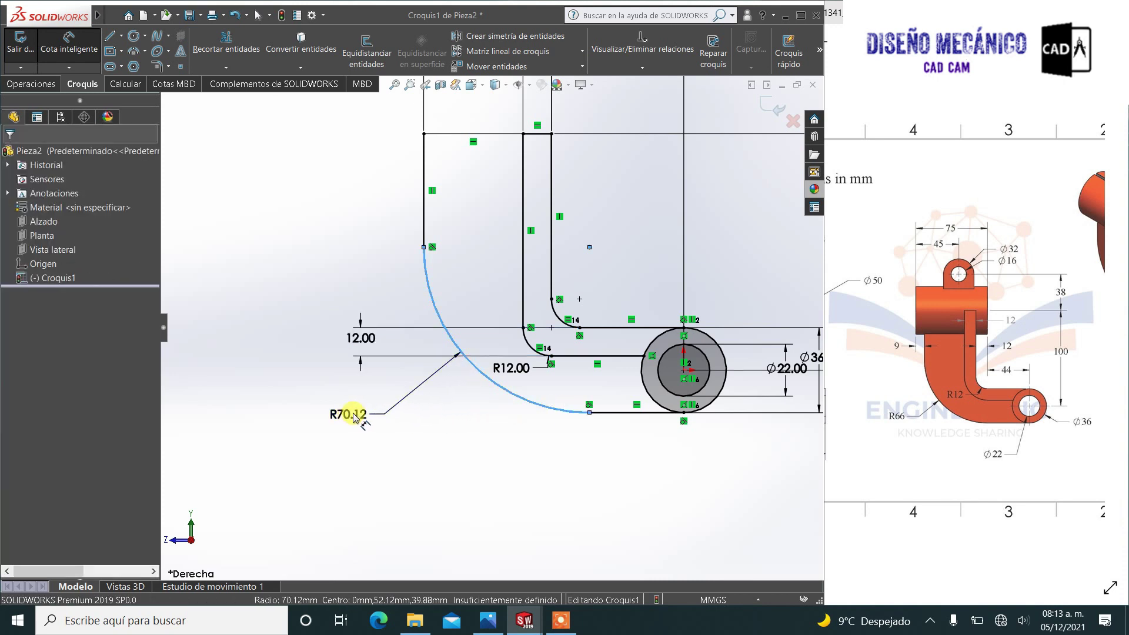
click(354, 416)
text(66)
key(Return)
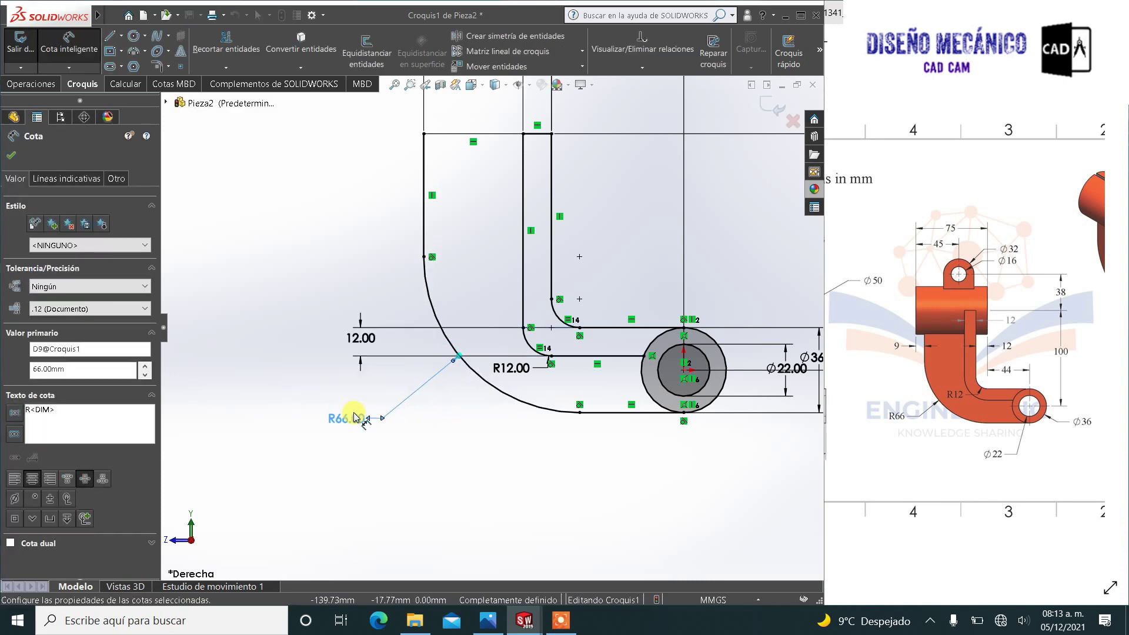
key(Escape)
scroll(496, 365, up, 5)
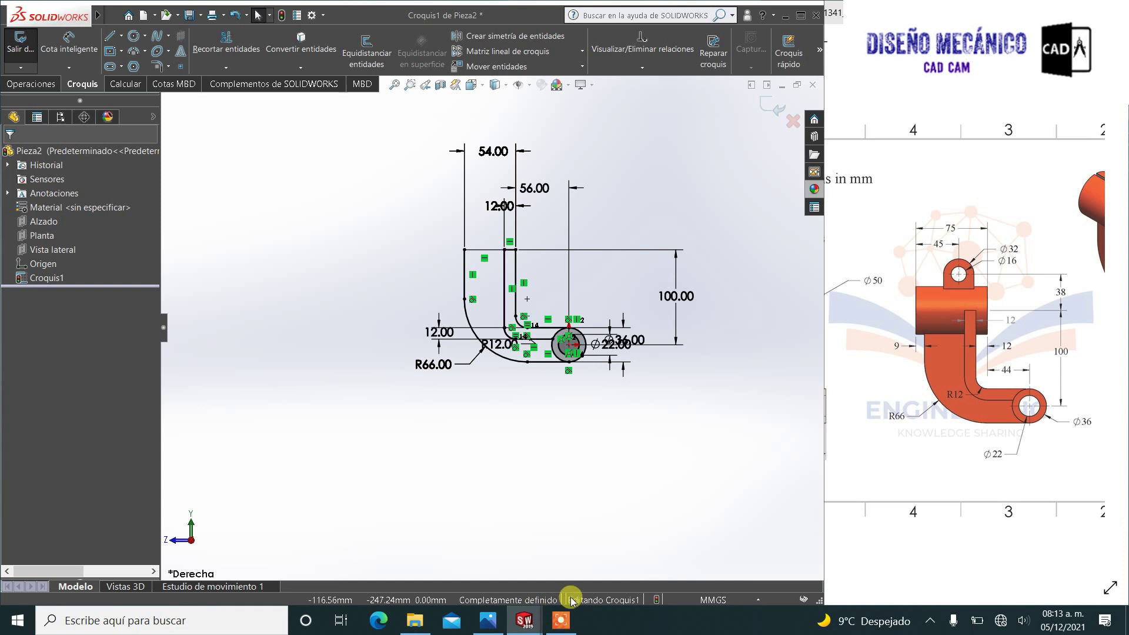
Step: Start a boss extrusion of the Ø36/Ø22 ring region with the Mid Plane end condition
click(33, 84)
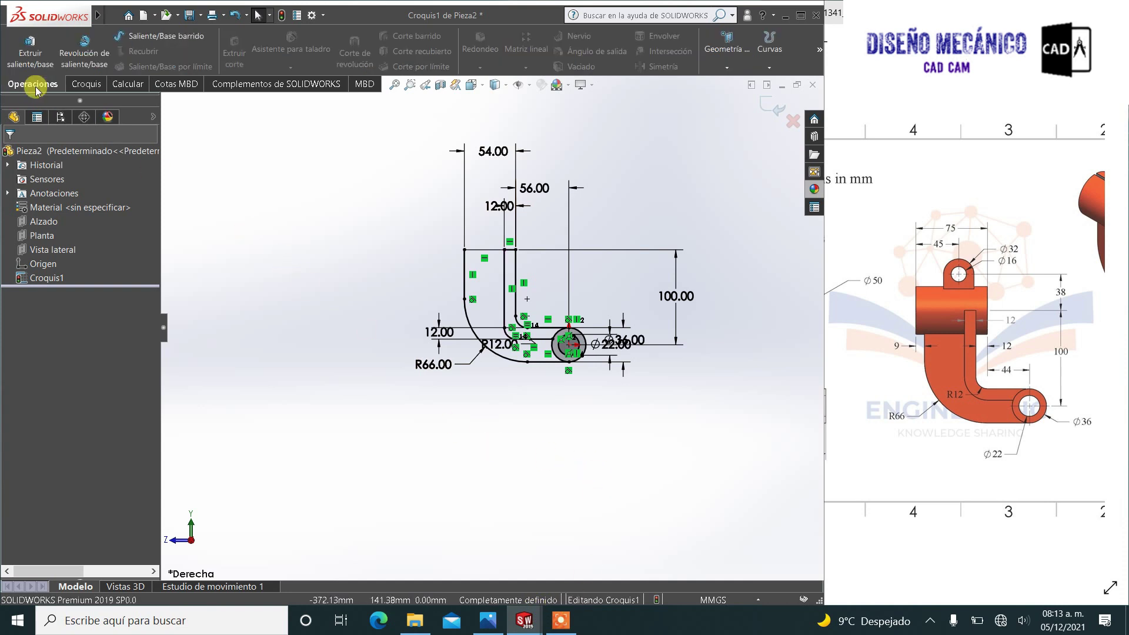
click(38, 53)
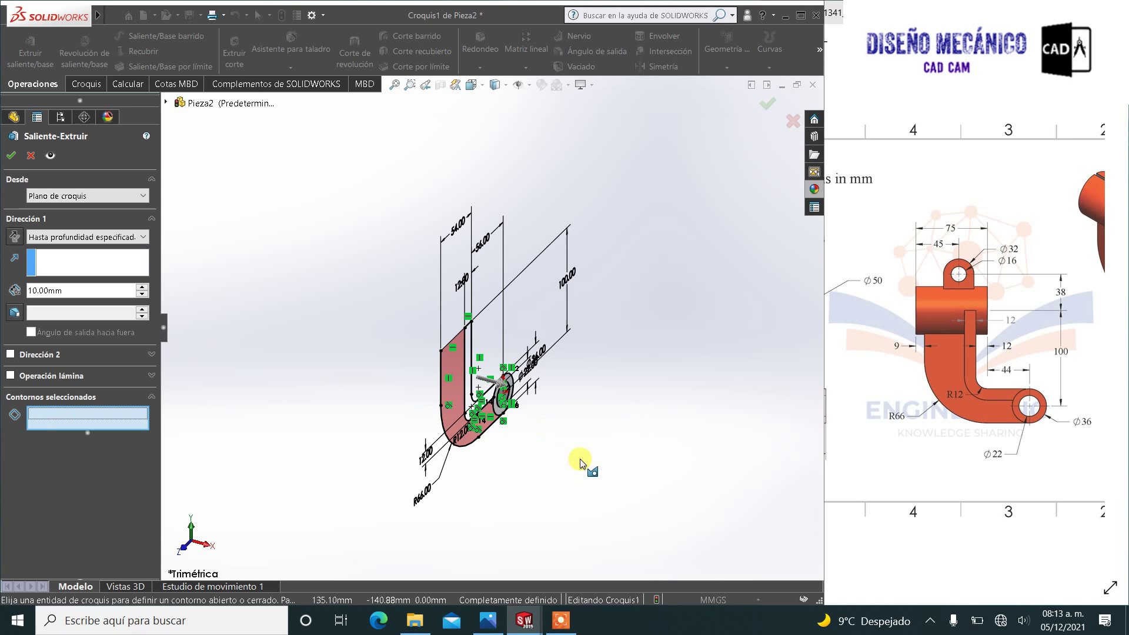
scroll(504, 411, down, 3)
scroll(444, 364, down, 3)
scroll(444, 364, down, 1)
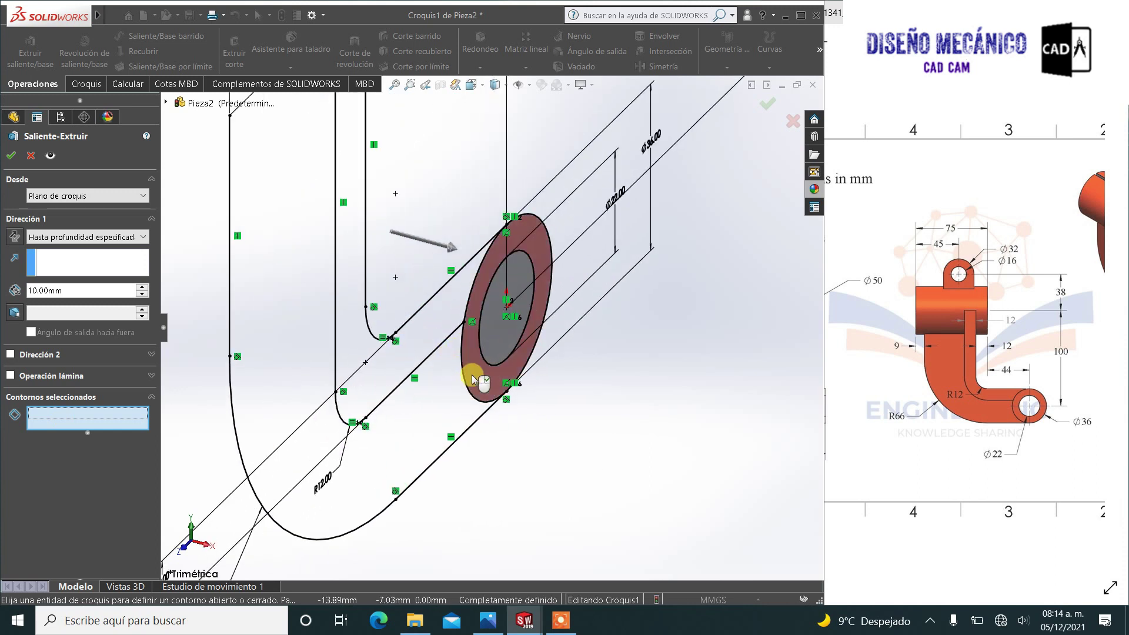
click(472, 375)
scroll(464, 379, up, 3)
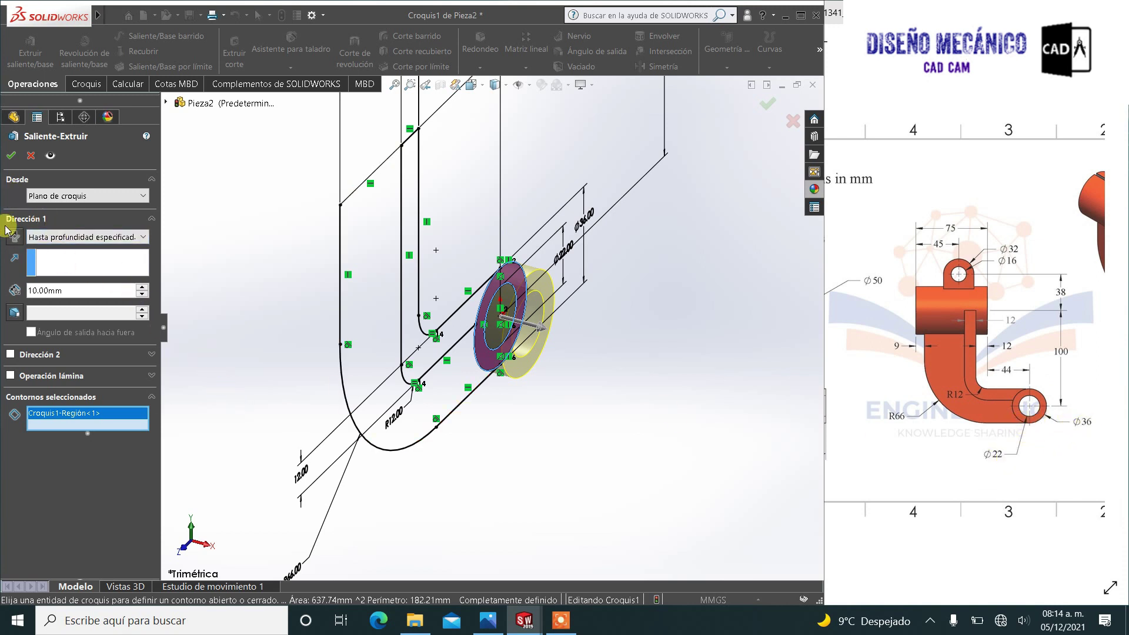
click(64, 237)
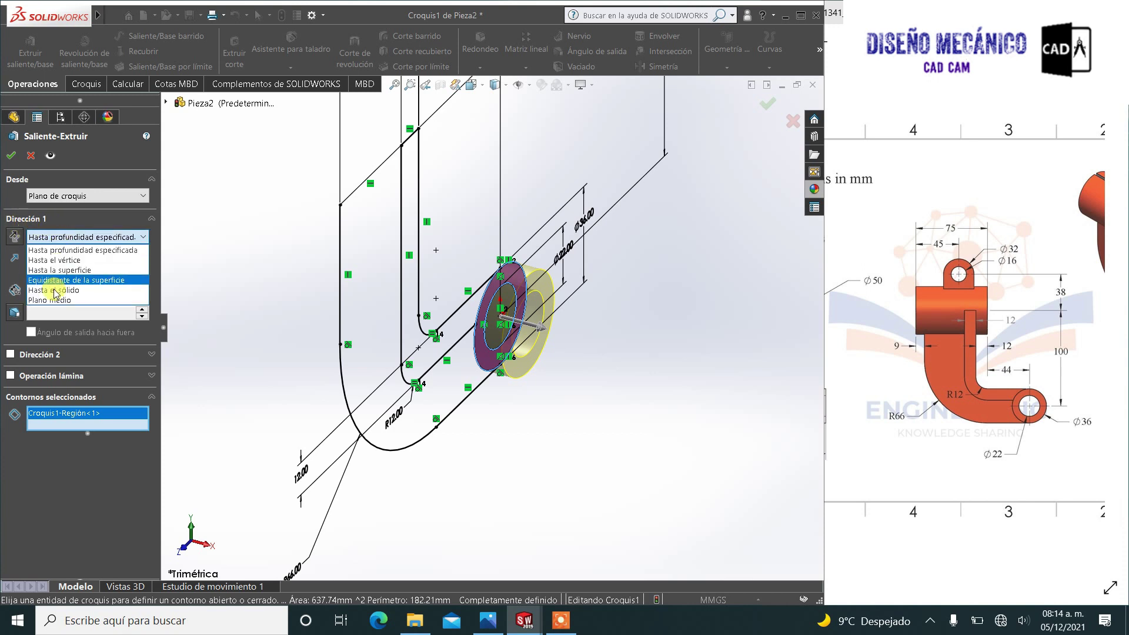
click(76, 304)
Step: Set the extrusion depth to 62 mm and accept the hollow cylinder
click(1080, 400)
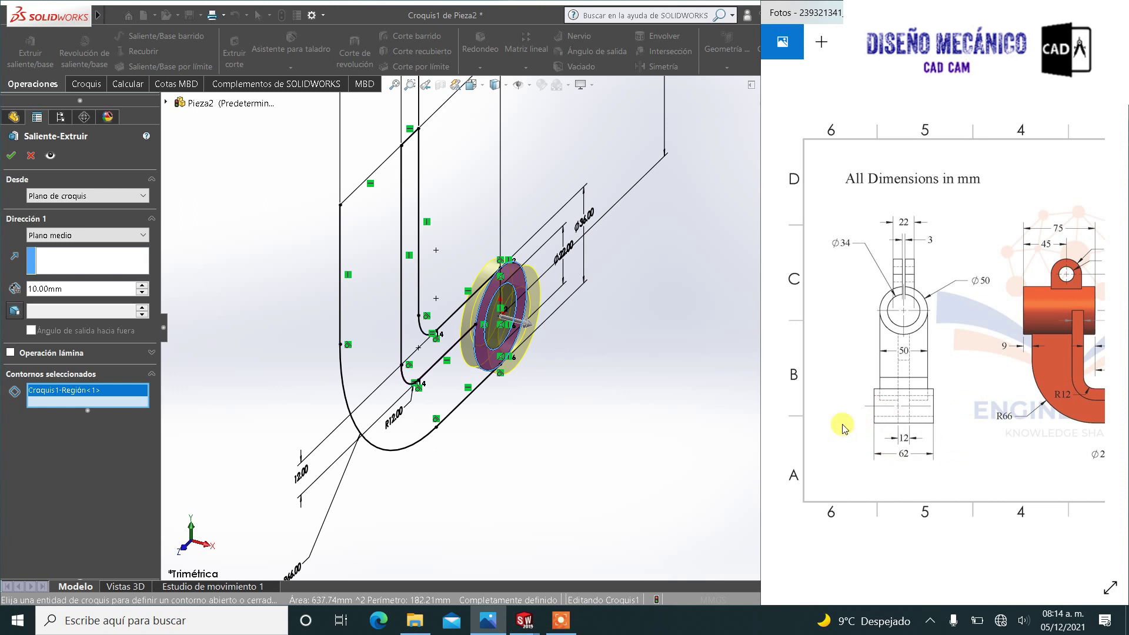
double_click(66, 287)
text(63)
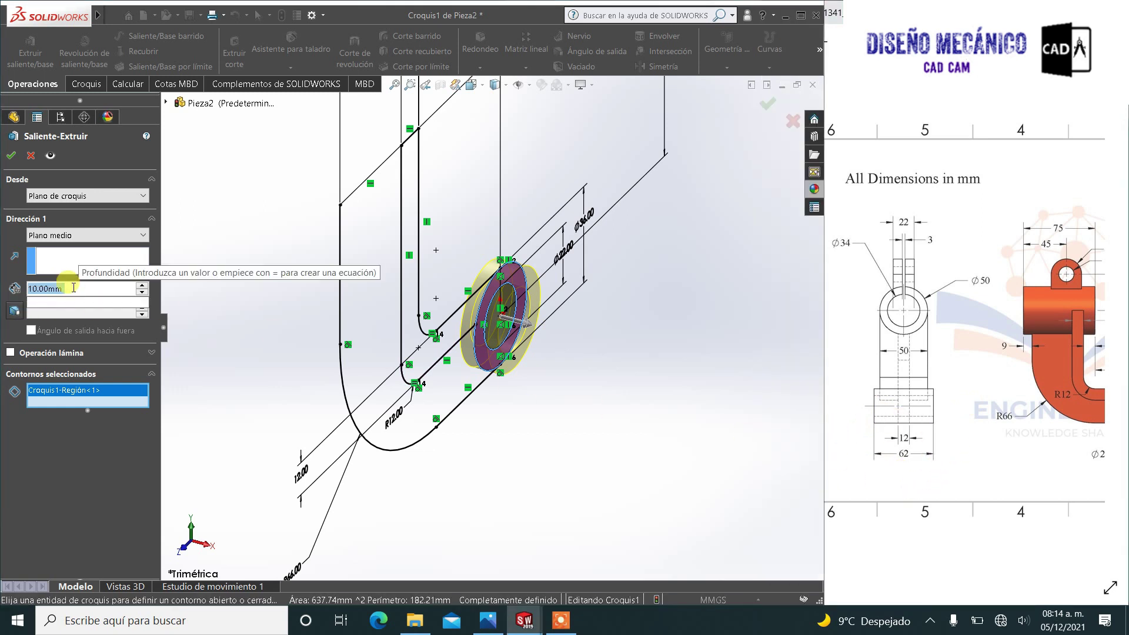
key(BackSpace)
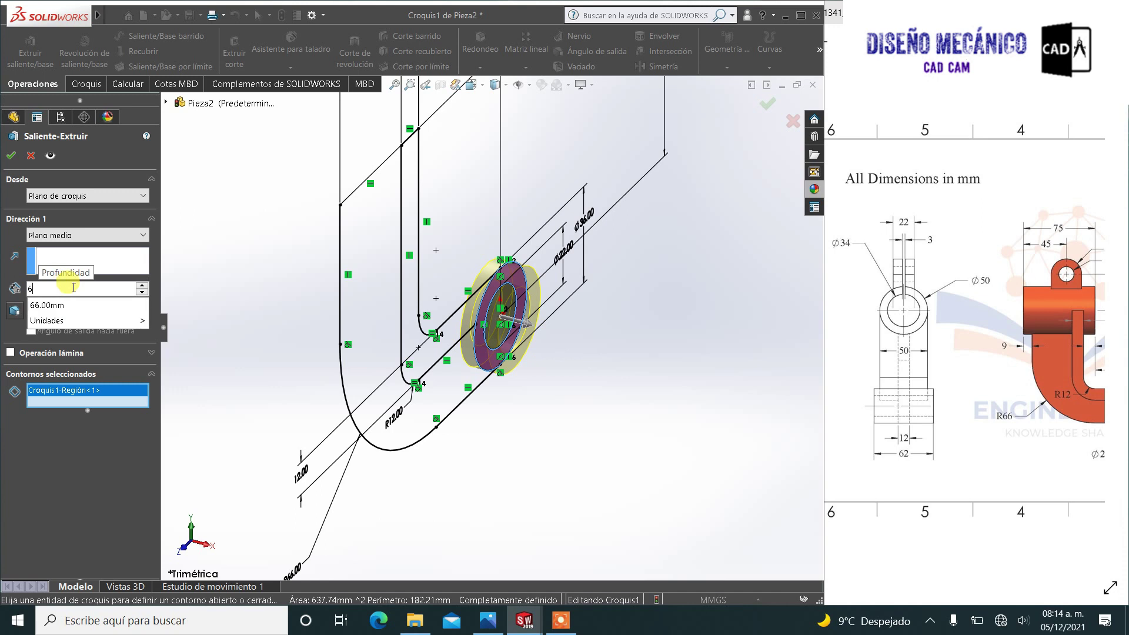
text(2)
key(Return)
click(9, 158)
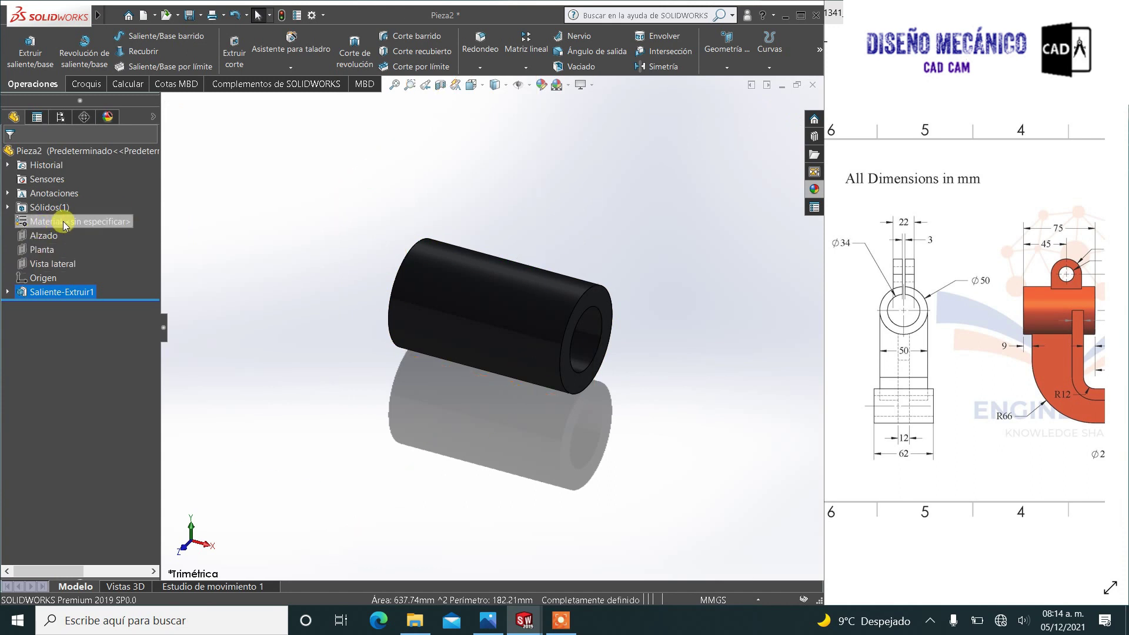
Step: Assign AISI 1020 steel as the part material
right_click(65, 225)
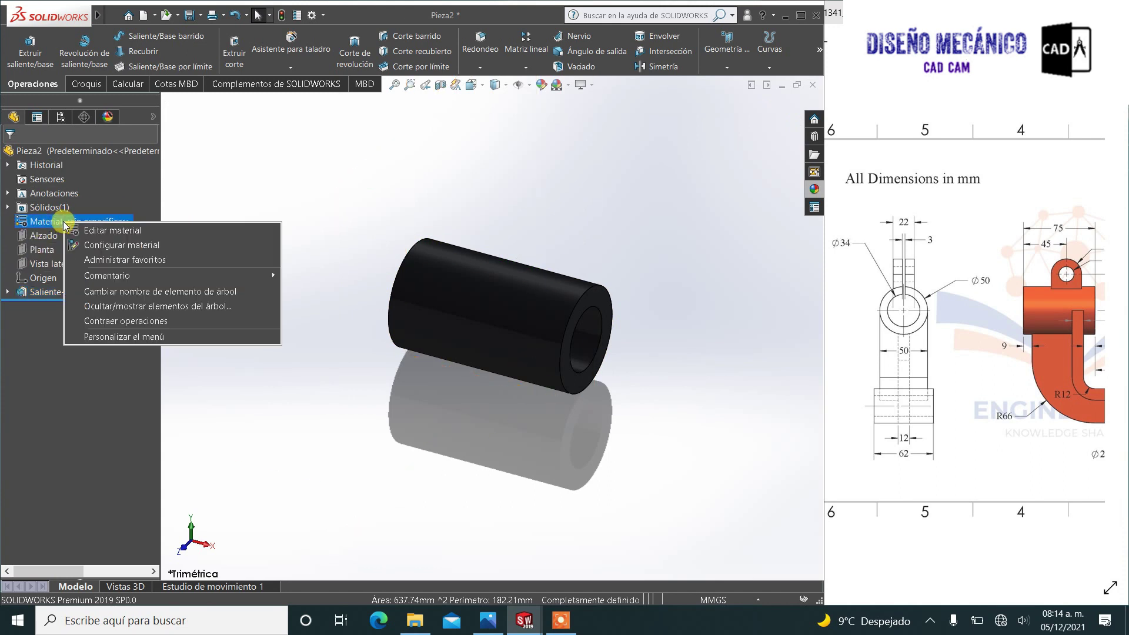
click(94, 230)
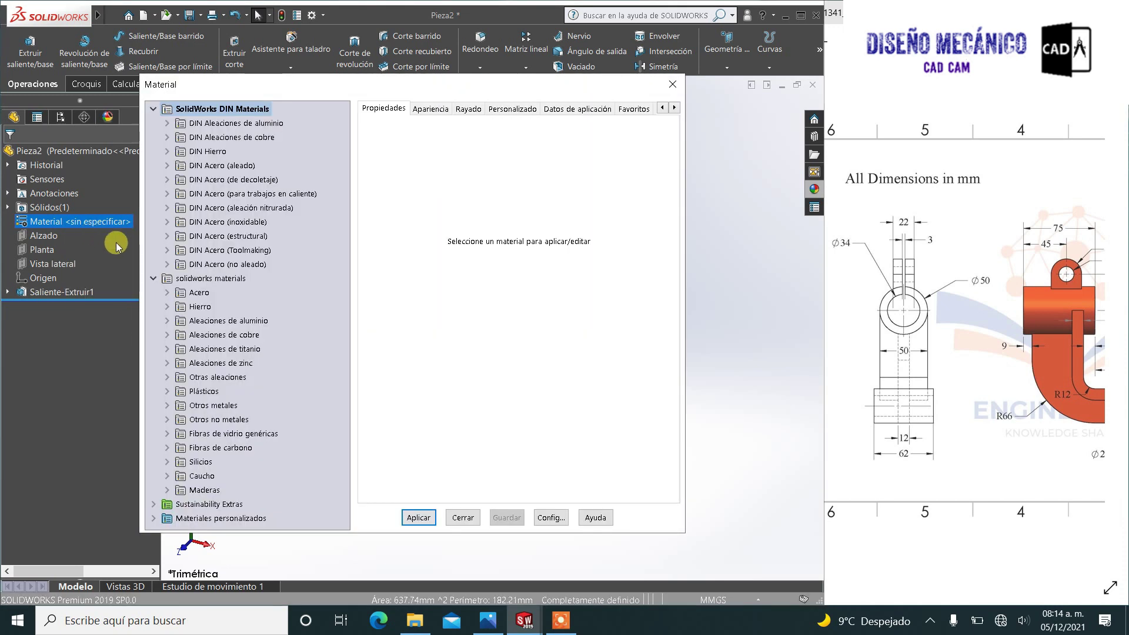
click(167, 293)
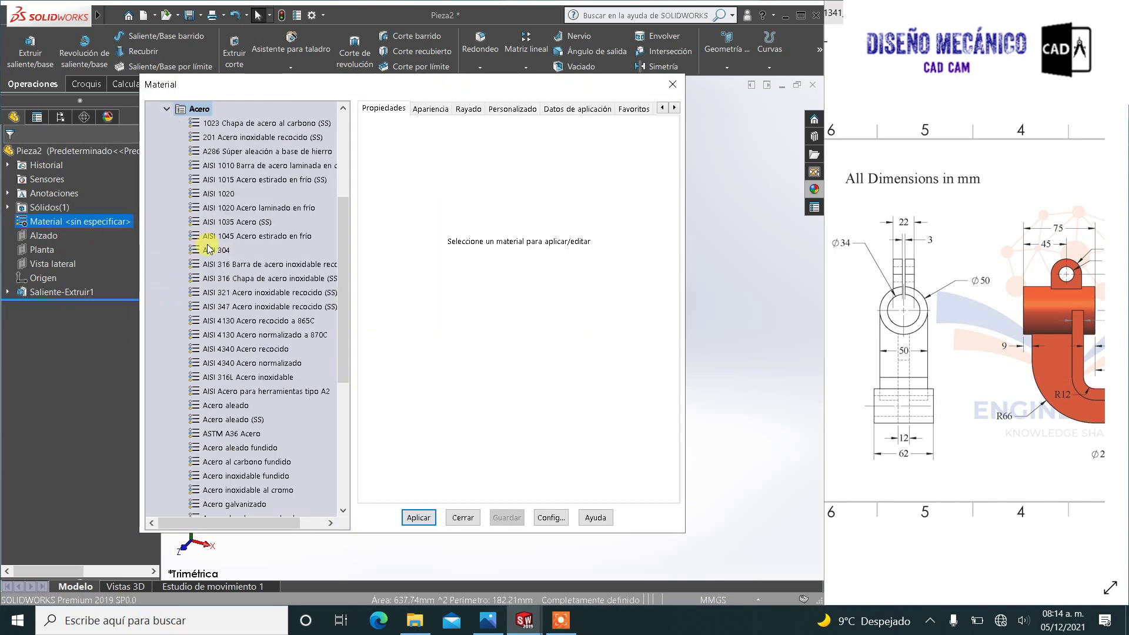
click(218, 193)
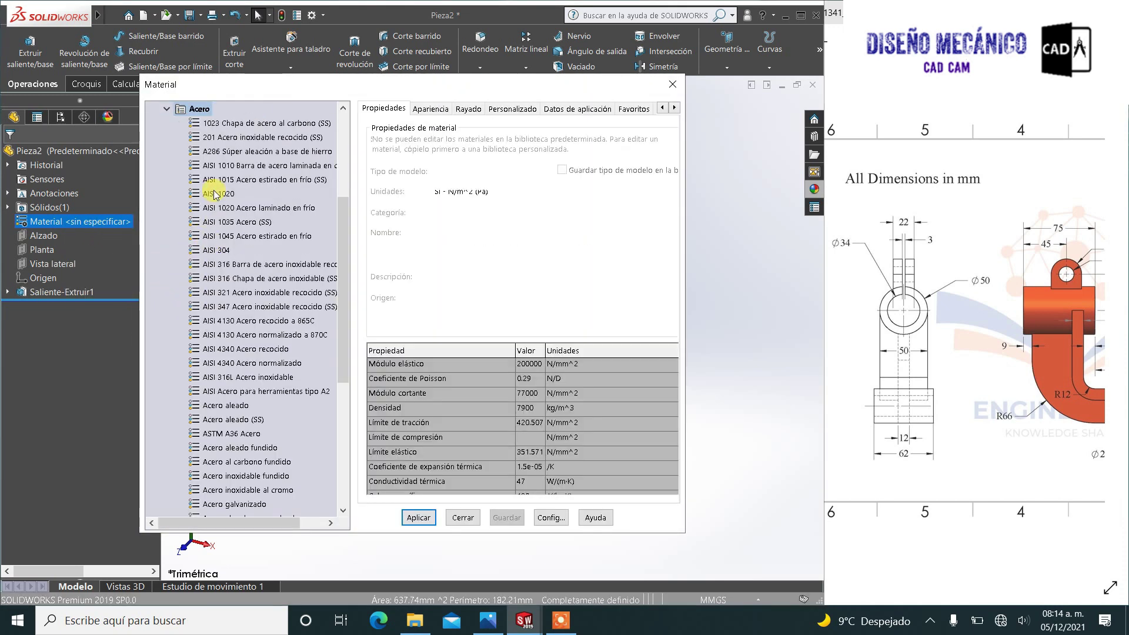
click(419, 517)
click(459, 521)
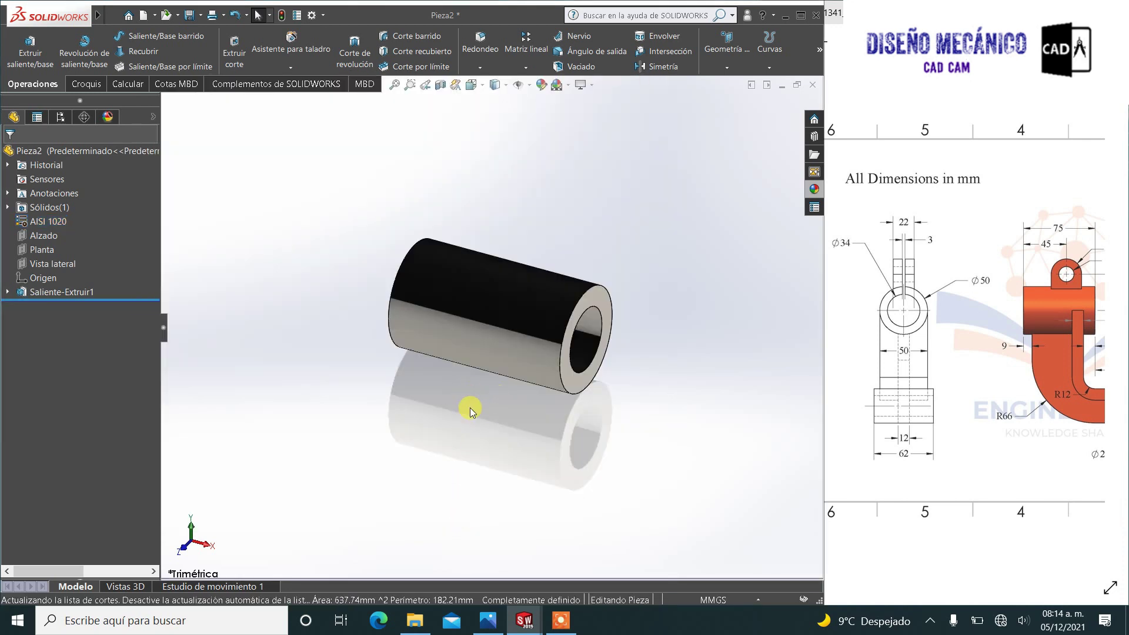
Step: Switch to a different lighting scene and orbit the cylinder slightly
click(568, 85)
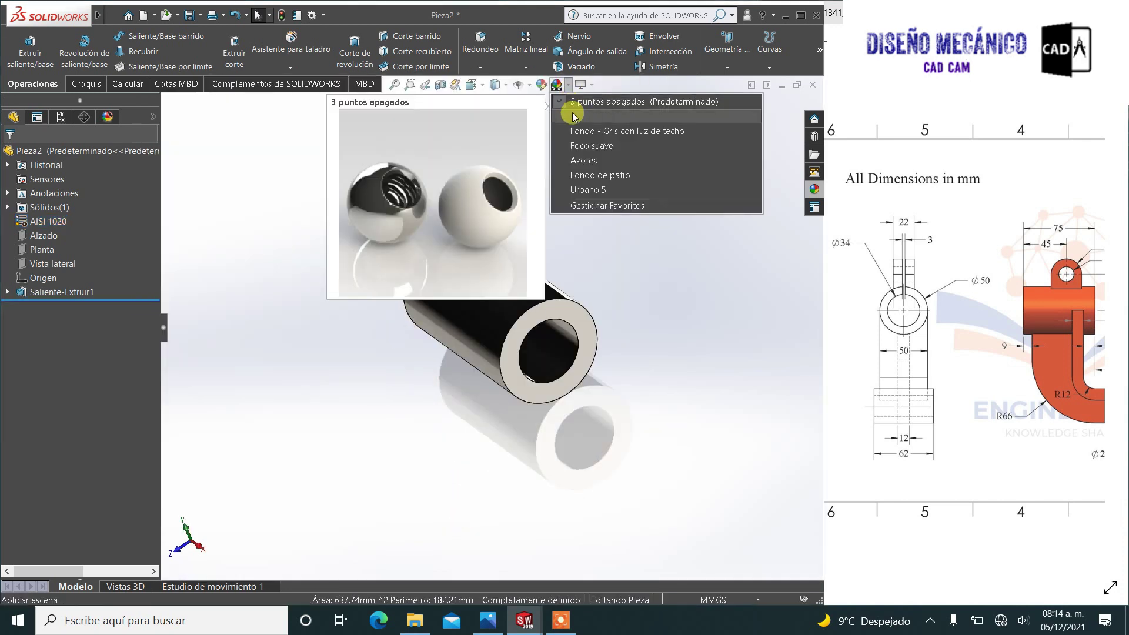
click(573, 140)
mouse_move(395, 375)
middle_down()
mouse_move(388, 343)
mouse_move(402, 377)
middle_up()
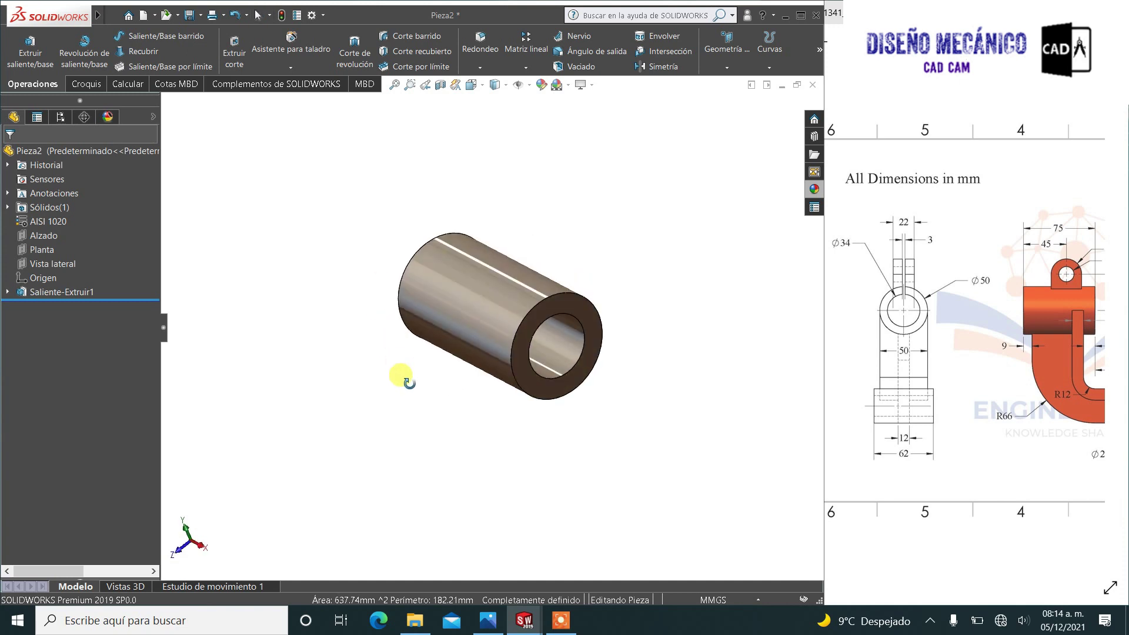
Step: Extrude the bent arm region of Croquis1 50 mm Mid Plane, merged with the tube
click(9, 292)
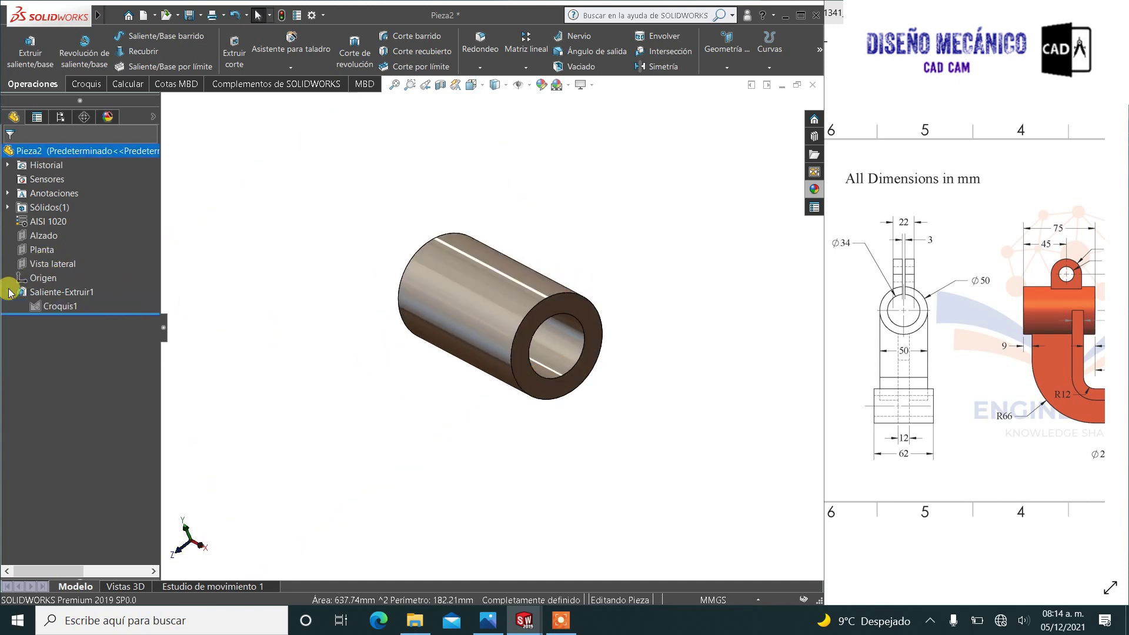
click(54, 307)
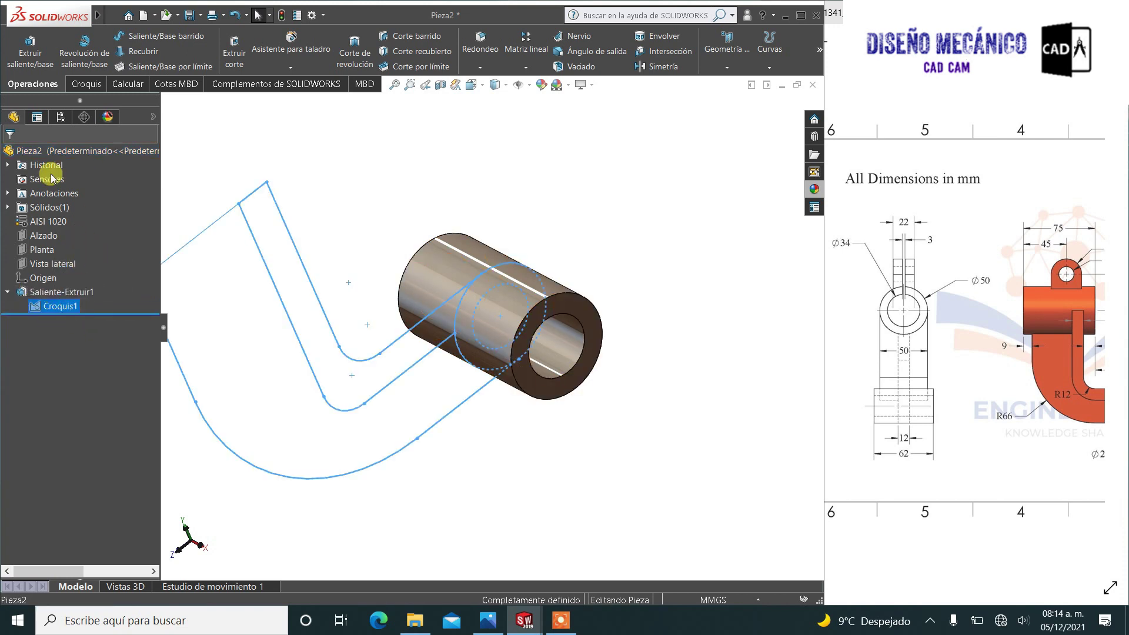
click(28, 57)
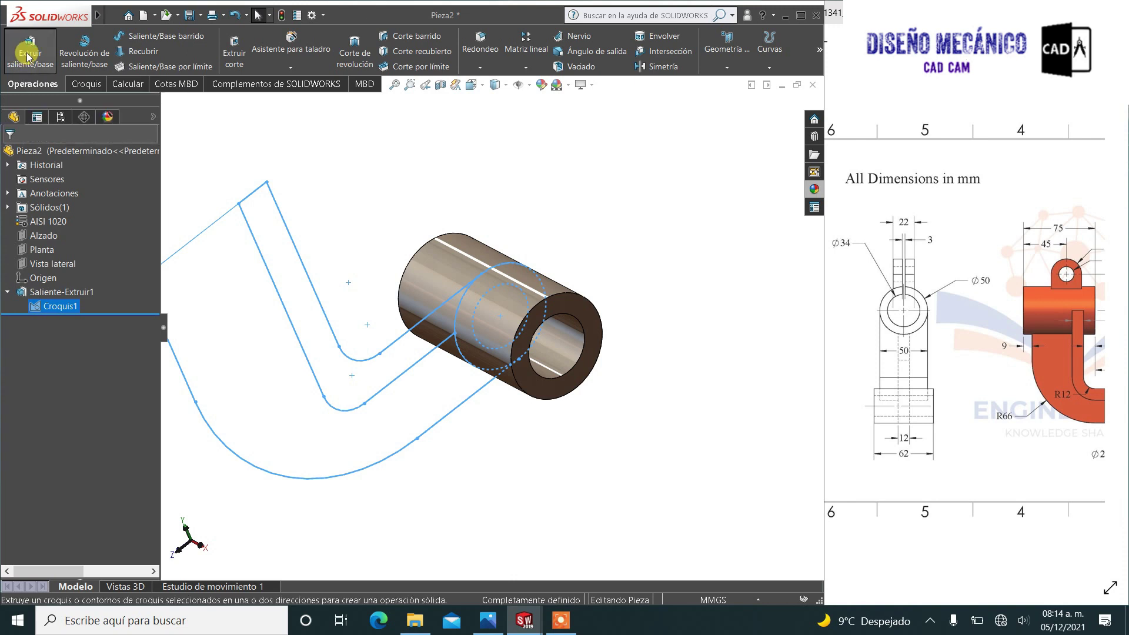
mouse_move(420, 351)
middle_down()
mouse_move(378, 282)
mouse_move(374, 344)
middle_up()
click(364, 351)
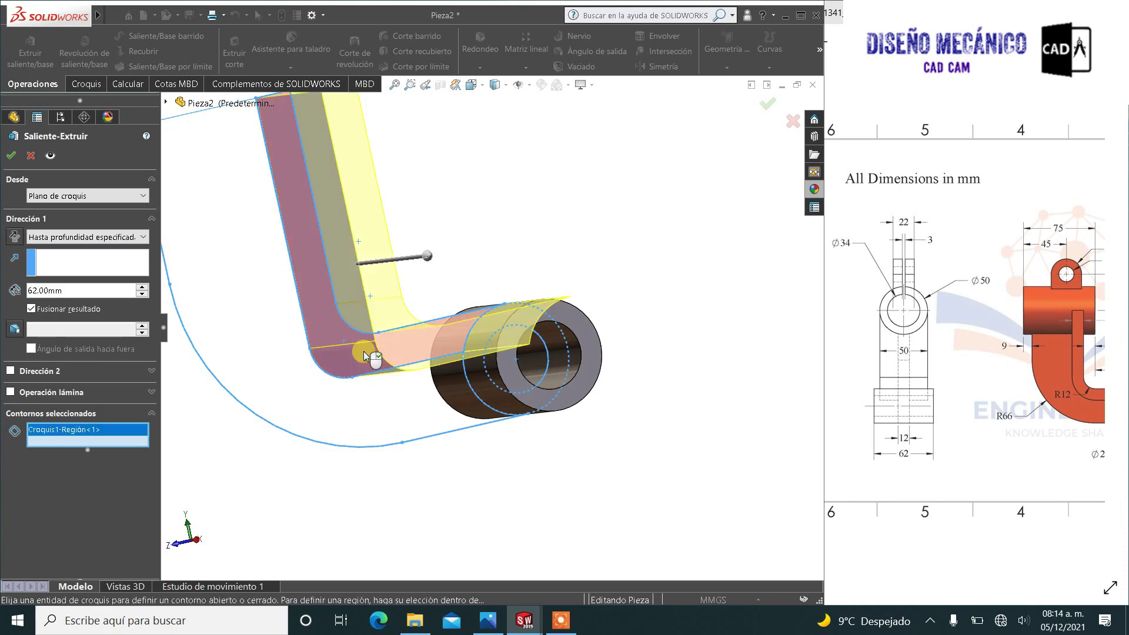
click(94, 238)
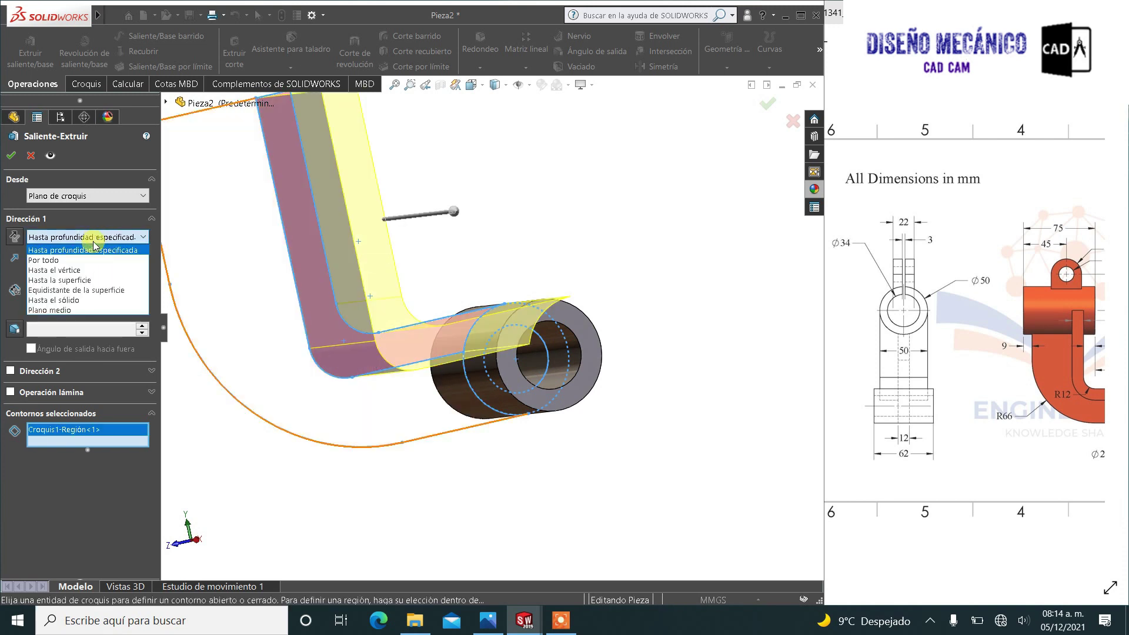
click(76, 310)
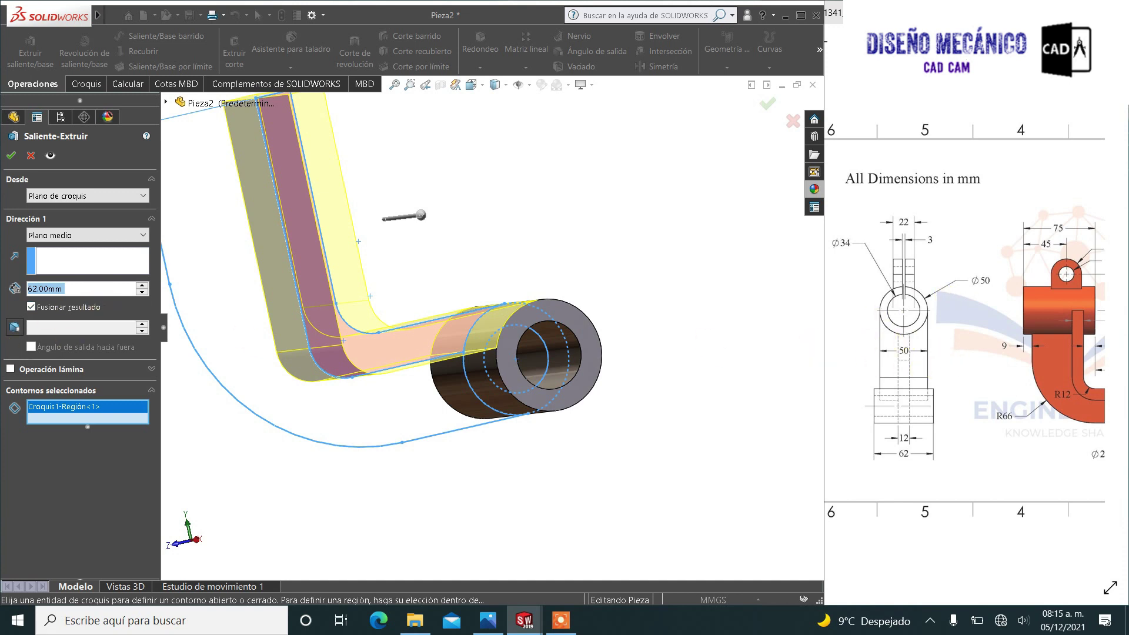
text(50)
key(Return)
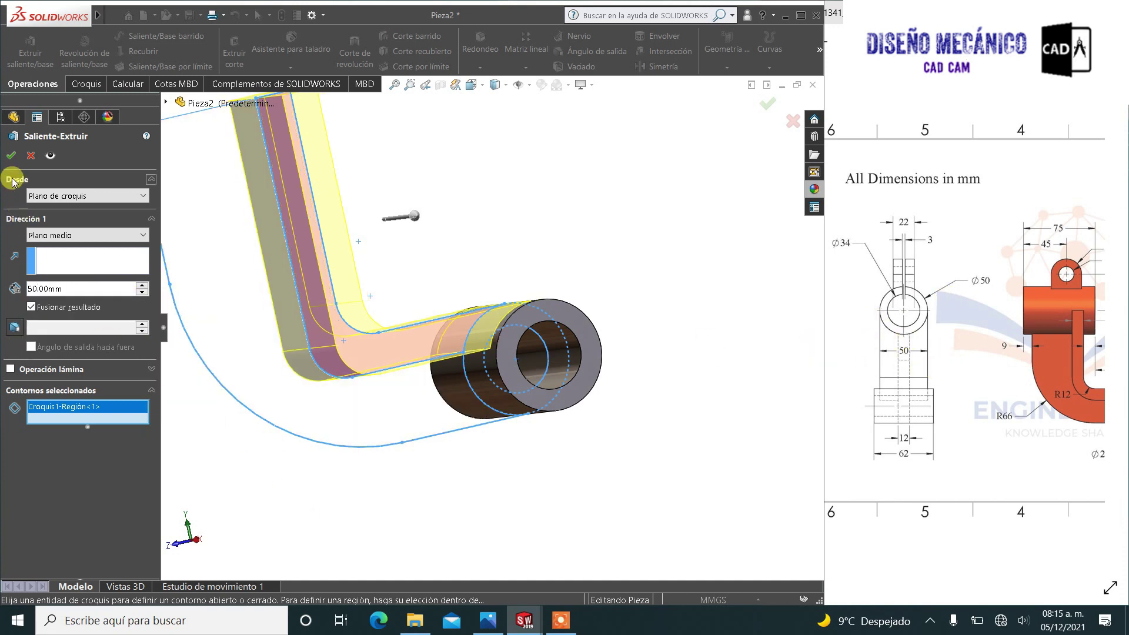
click(10, 155)
mouse_move(360, 285)
middle_down()
mouse_move(290, 282)
mouse_move(323, 324)
middle_up()
click(57, 307)
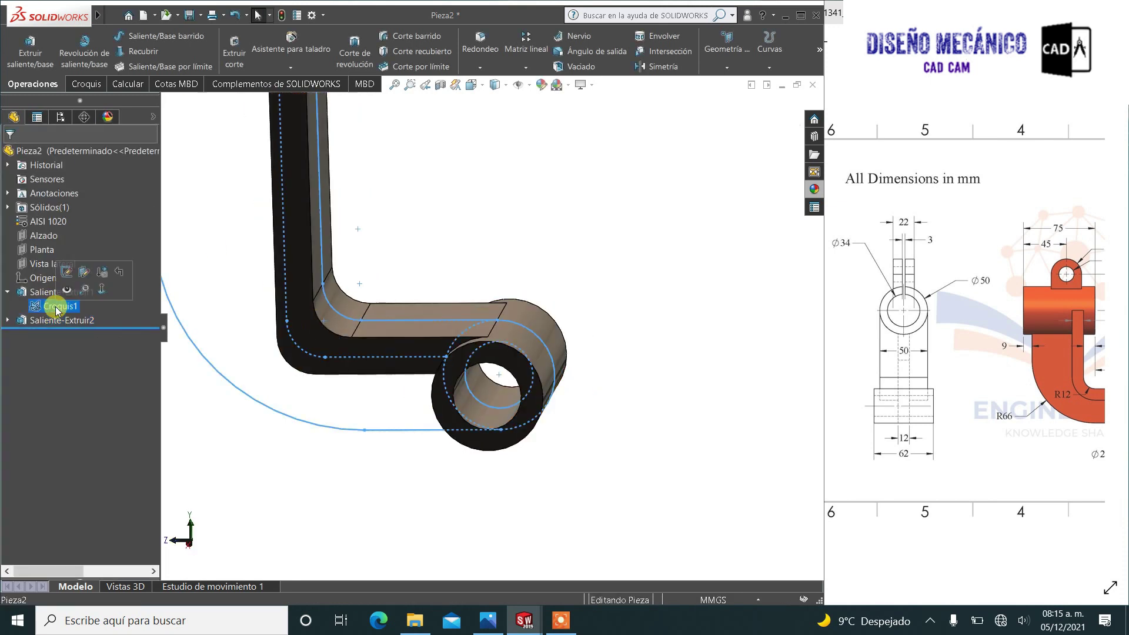
Step: Extrude the outer curved web region of Croquis1 12 mm Mid Plane
click(26, 56)
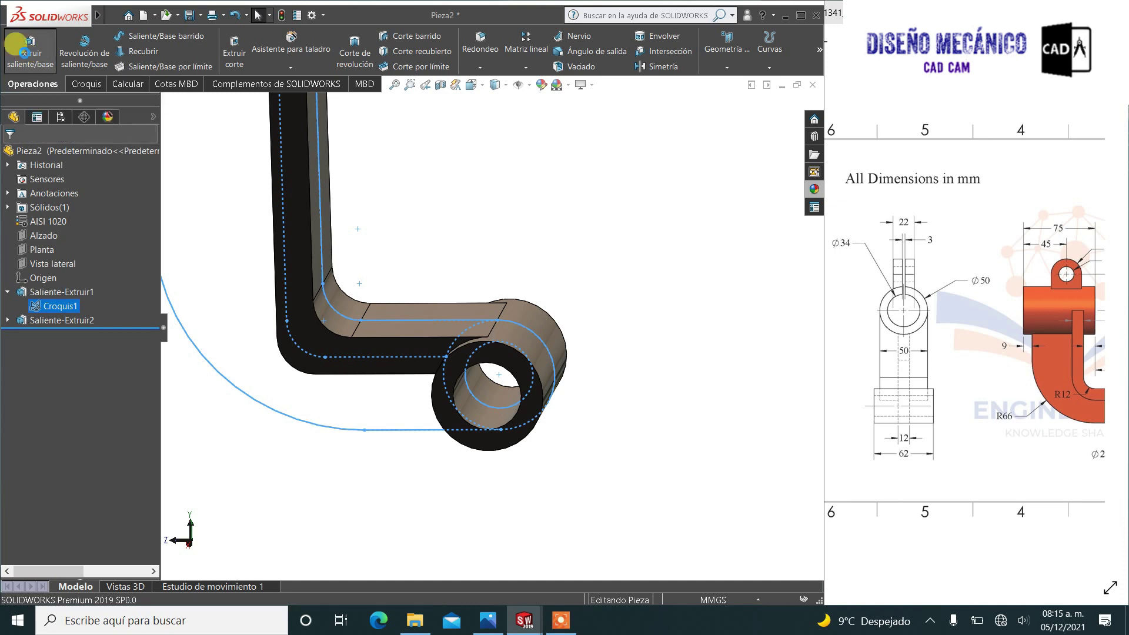
click(221, 301)
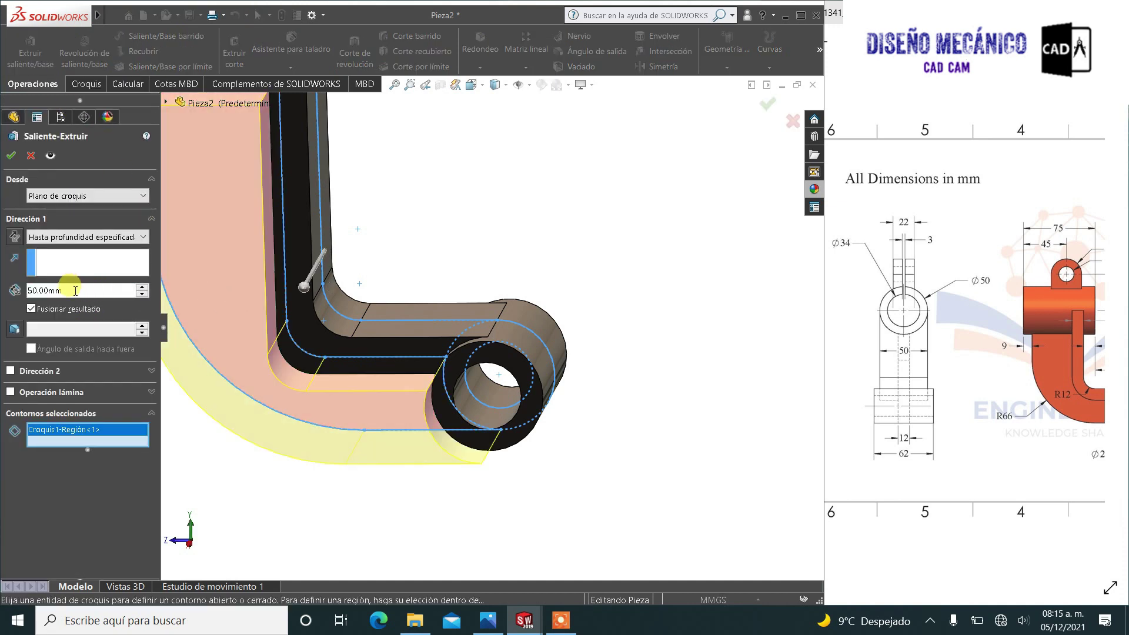
text(12)
mouse_move(499, 292)
middle_down()
mouse_move(452, 259)
mouse_move(525, 298)
middle_up()
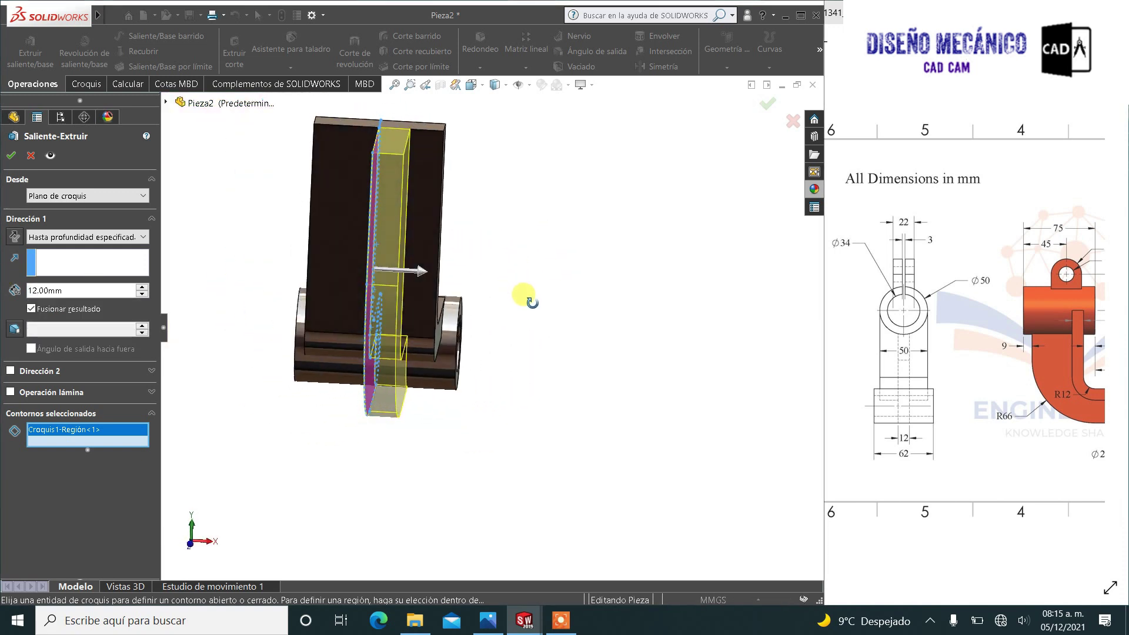
click(89, 237)
click(94, 312)
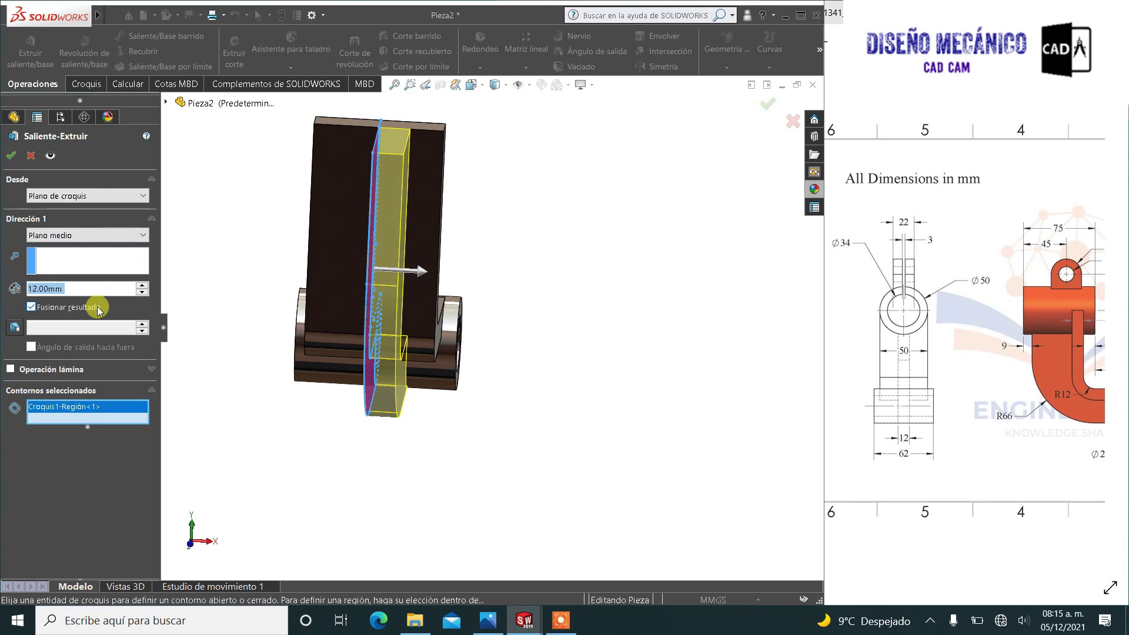
click(10, 156)
mouse_move(474, 231)
middle_down()
mouse_move(270, 228)
mouse_move(202, 177)
mouse_move(327, 189)
mouse_move(308, 144)
mouse_move(304, 206)
middle_up()
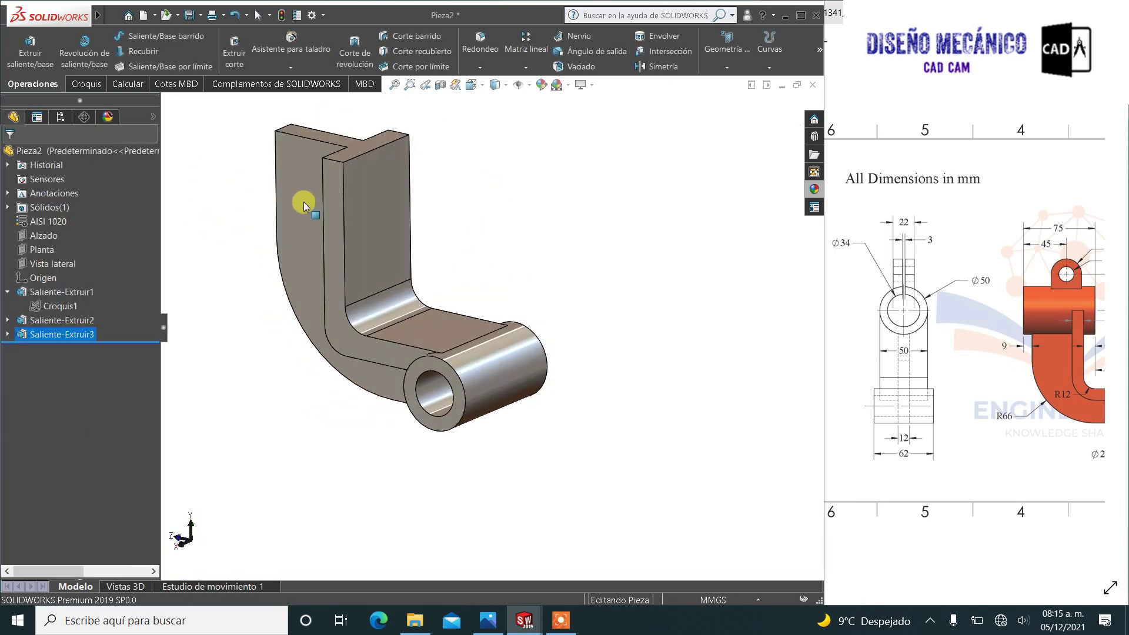
Step: Start a sketch on the arm's inner face with a 25 mm radius circle at the top-edge midpoint
click(381, 164)
click(421, 117)
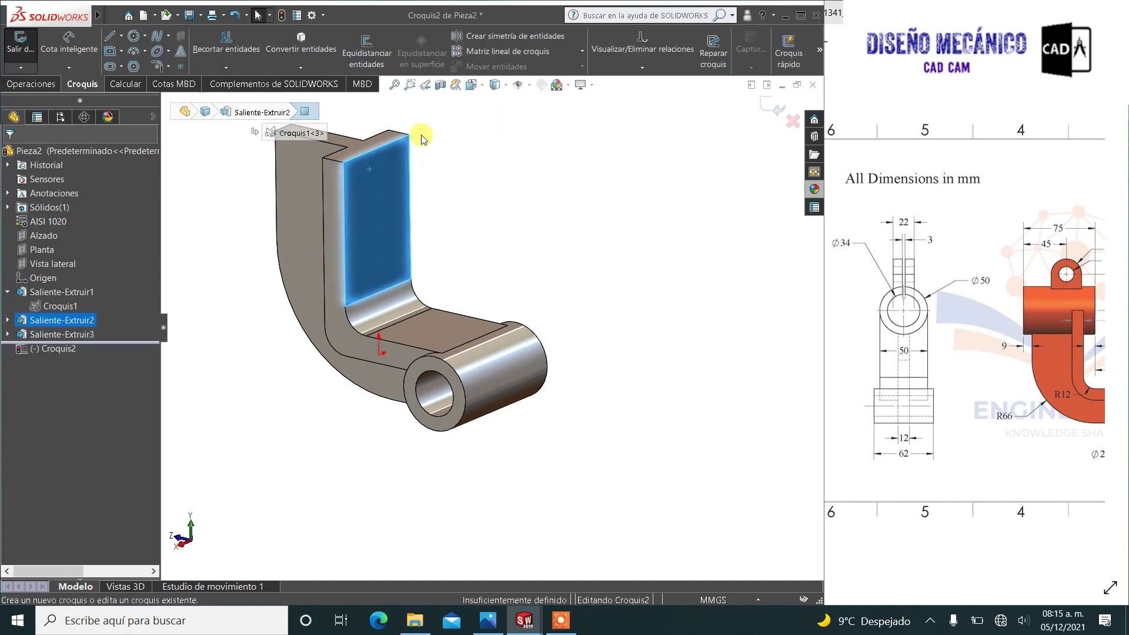
key(ctrl+8)
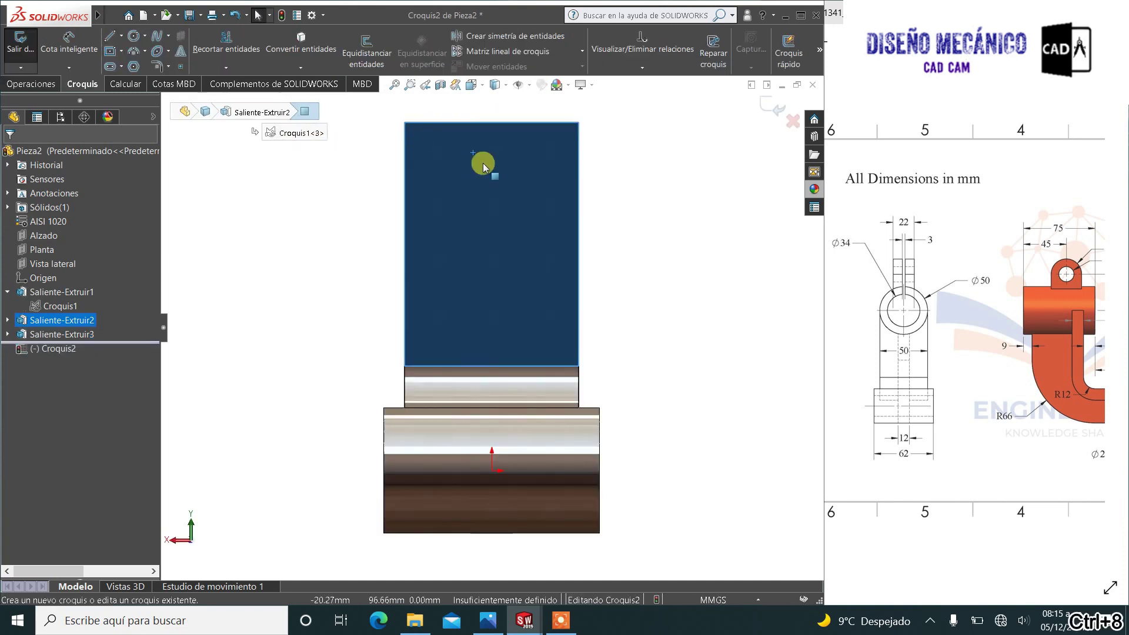
click(133, 36)
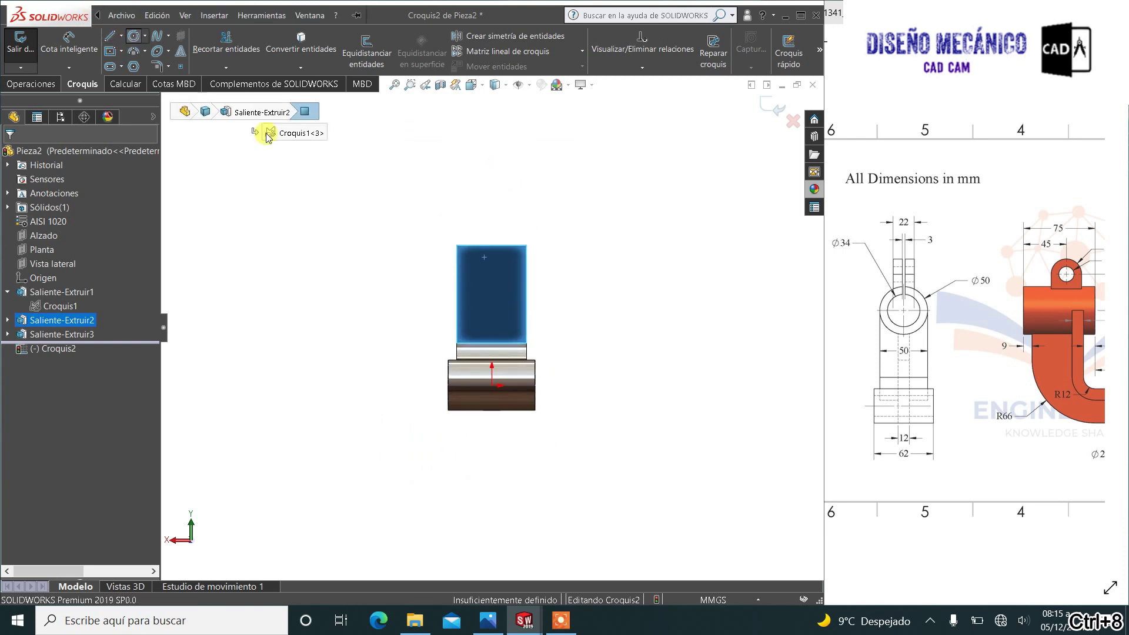
scroll(512, 281, down, 2)
scroll(471, 211, down, 4)
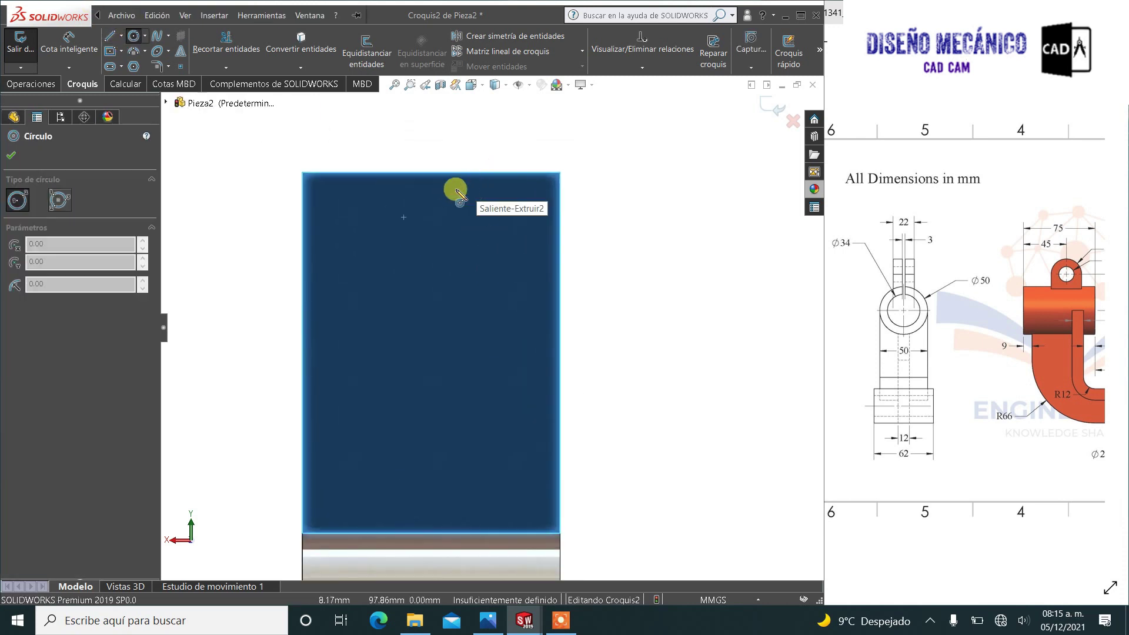
click(431, 173)
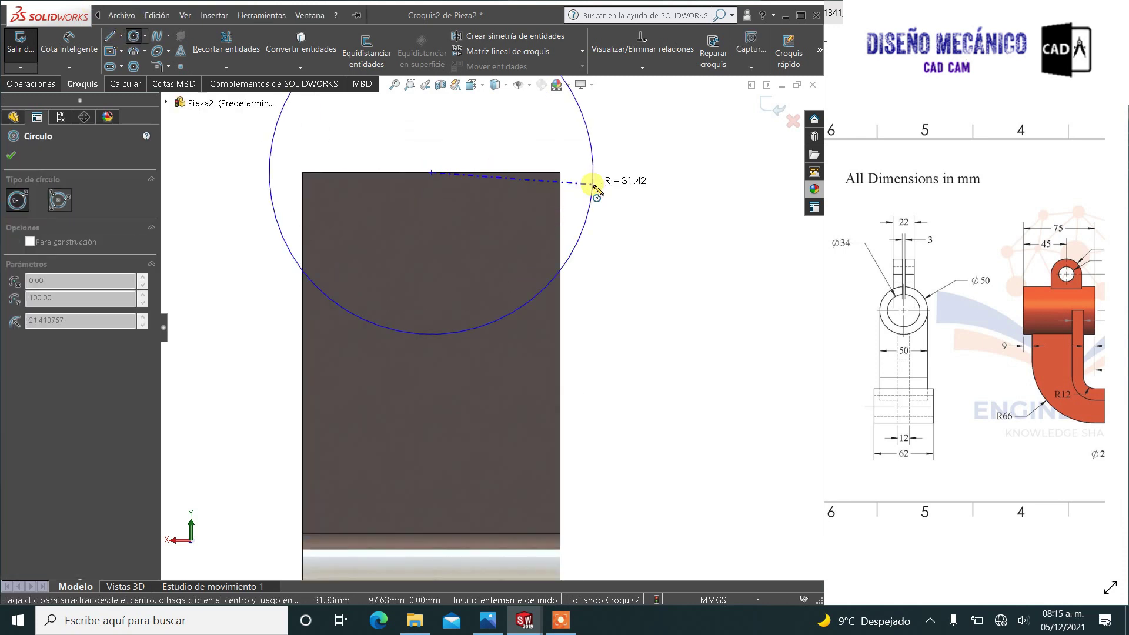
click(560, 173)
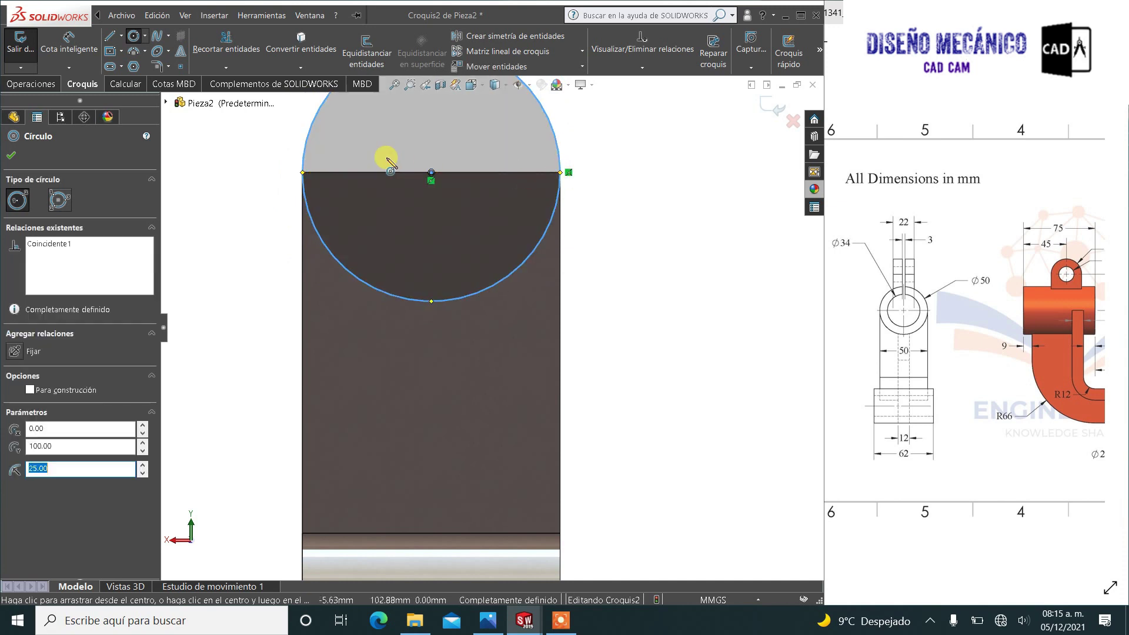
Step: Add a concentric inner circle and dimension it to a 34 mm diameter
click(432, 173)
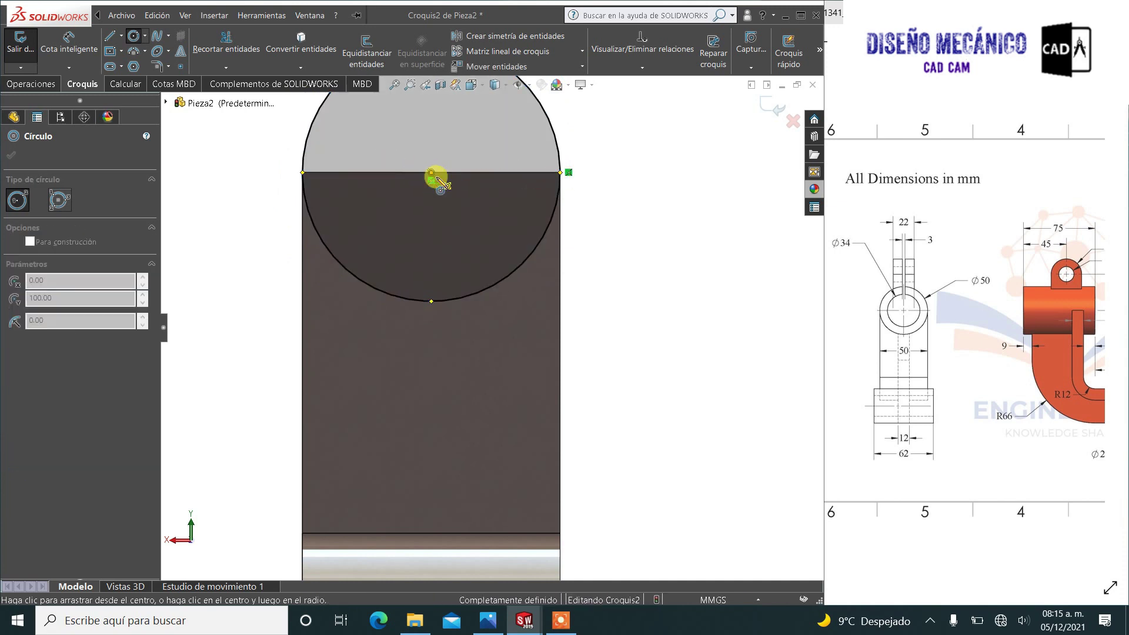
click(487, 222)
click(58, 50)
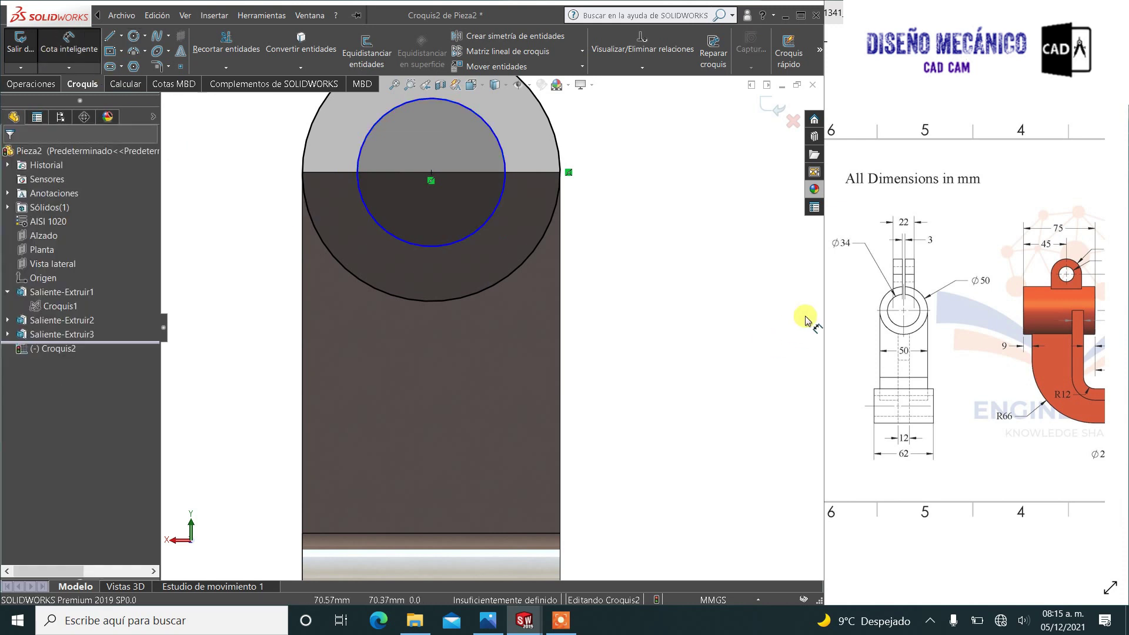
click(359, 194)
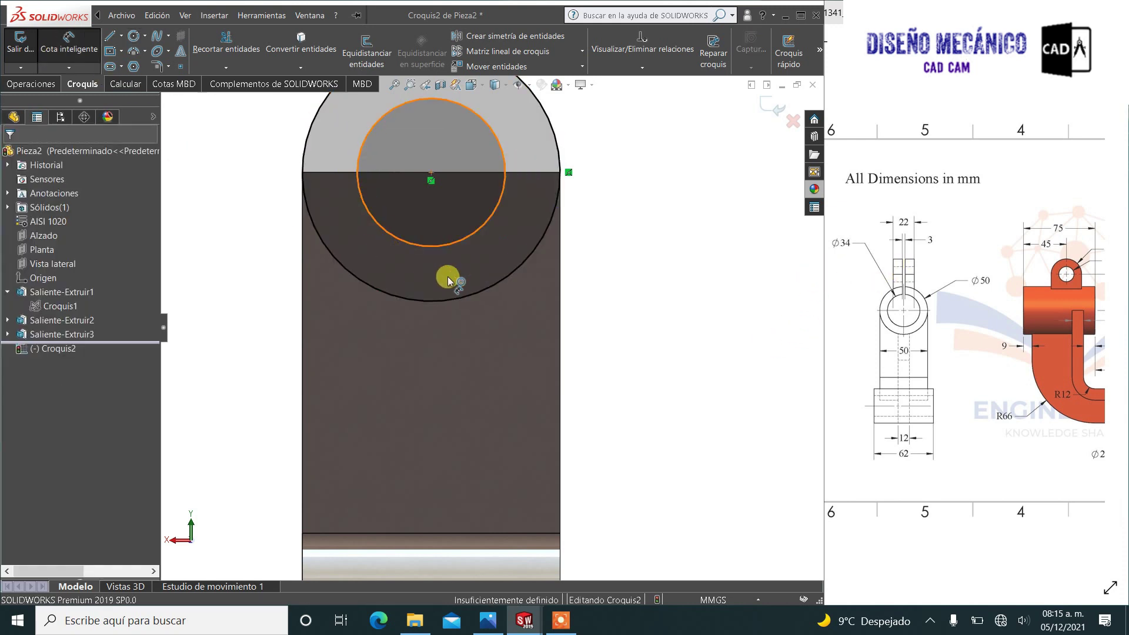
click(636, 257)
text(34)
key(Return)
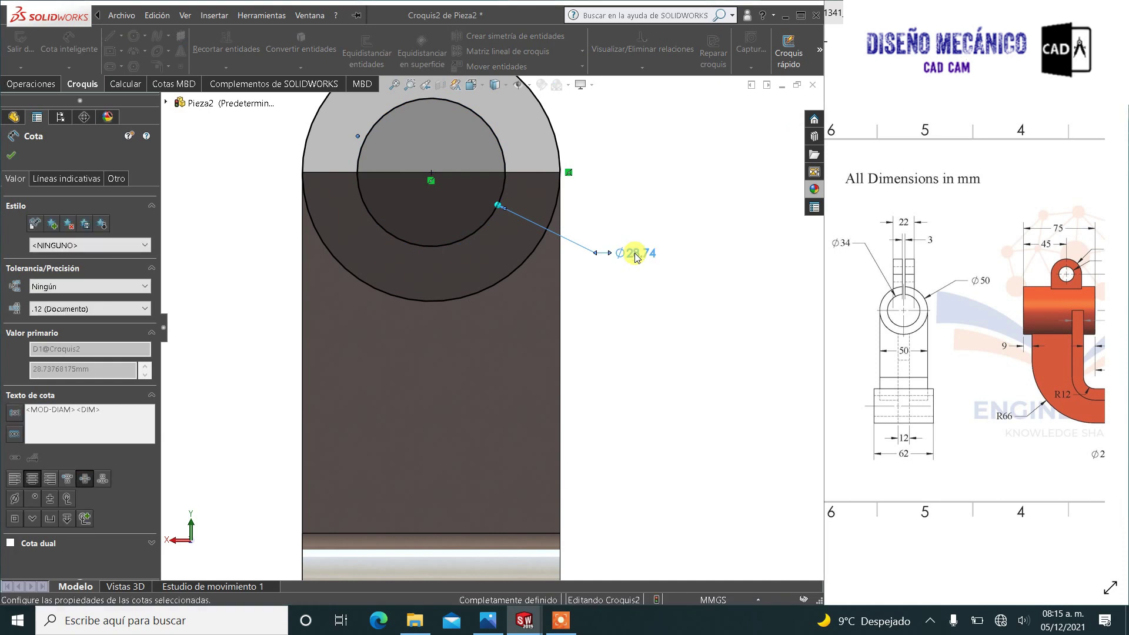
click(27, 86)
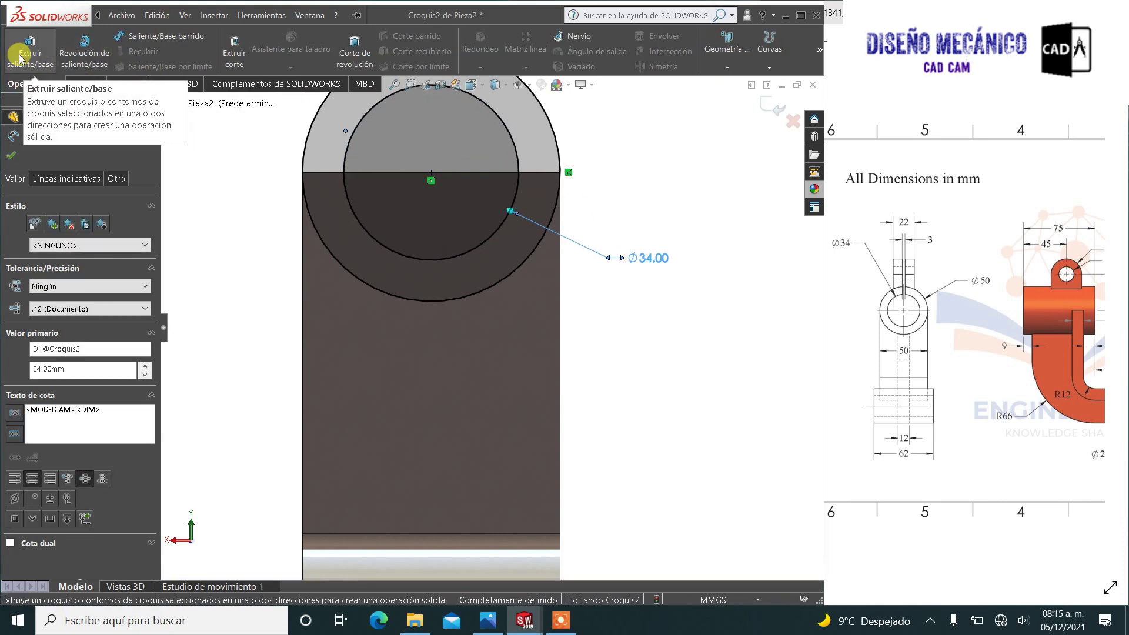
Step: Extrude the ring between the circles 75 mm deep, starting at a 12 mm offset
click(19, 57)
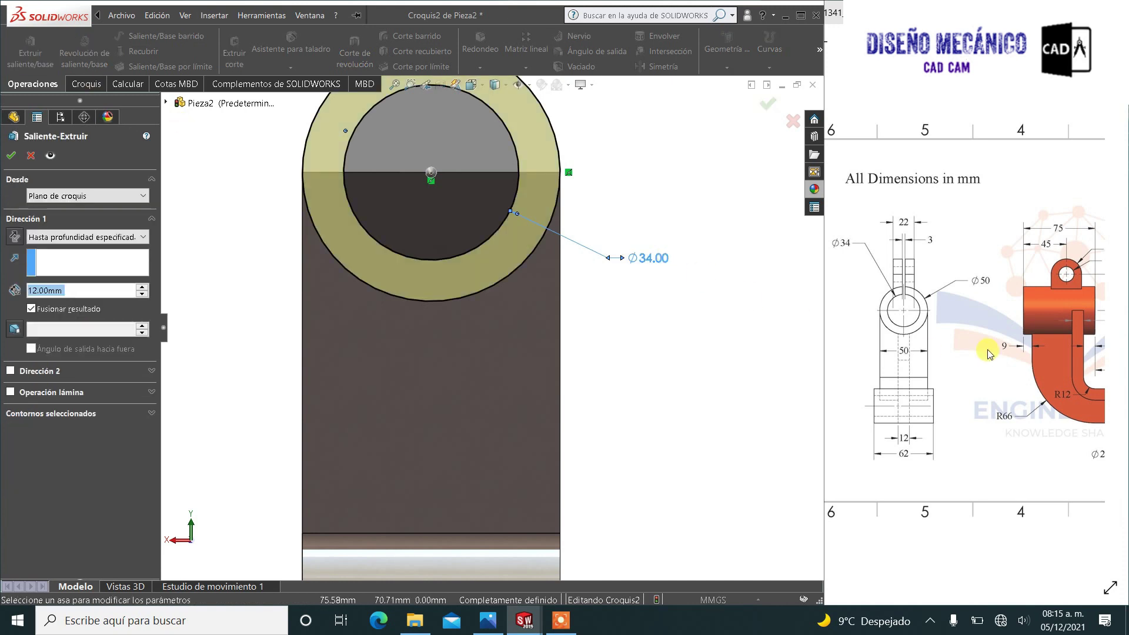
drag(989, 353, 899, 330)
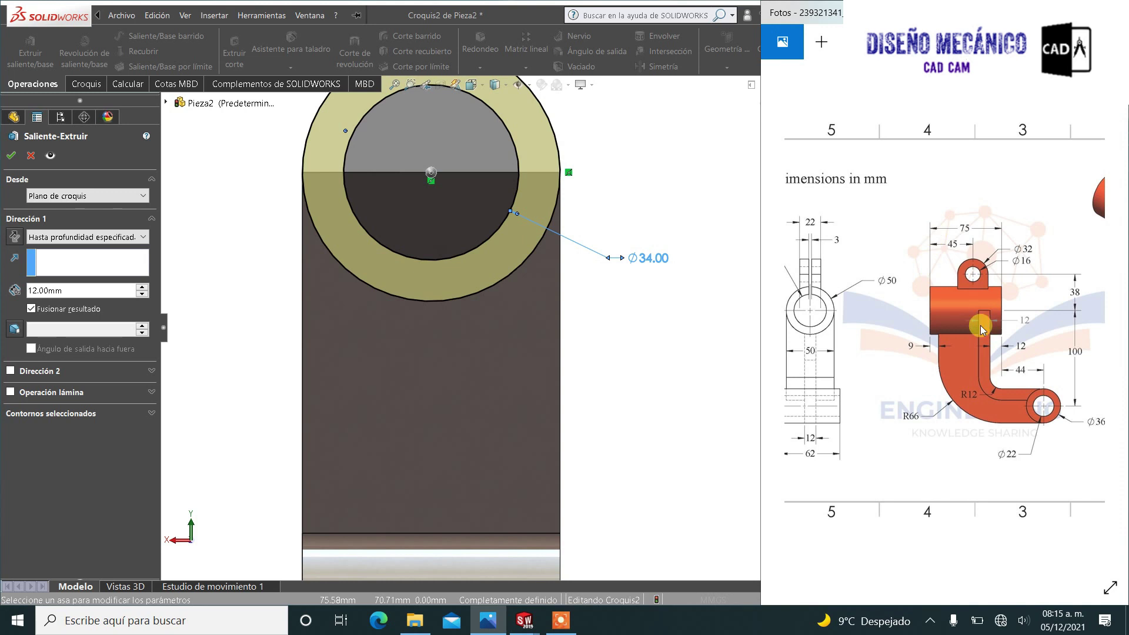
scroll(426, 340, up, 3)
mouse_move(426, 340)
middle_down()
mouse_move(549, 334)
mouse_move(544, 348)
middle_up()
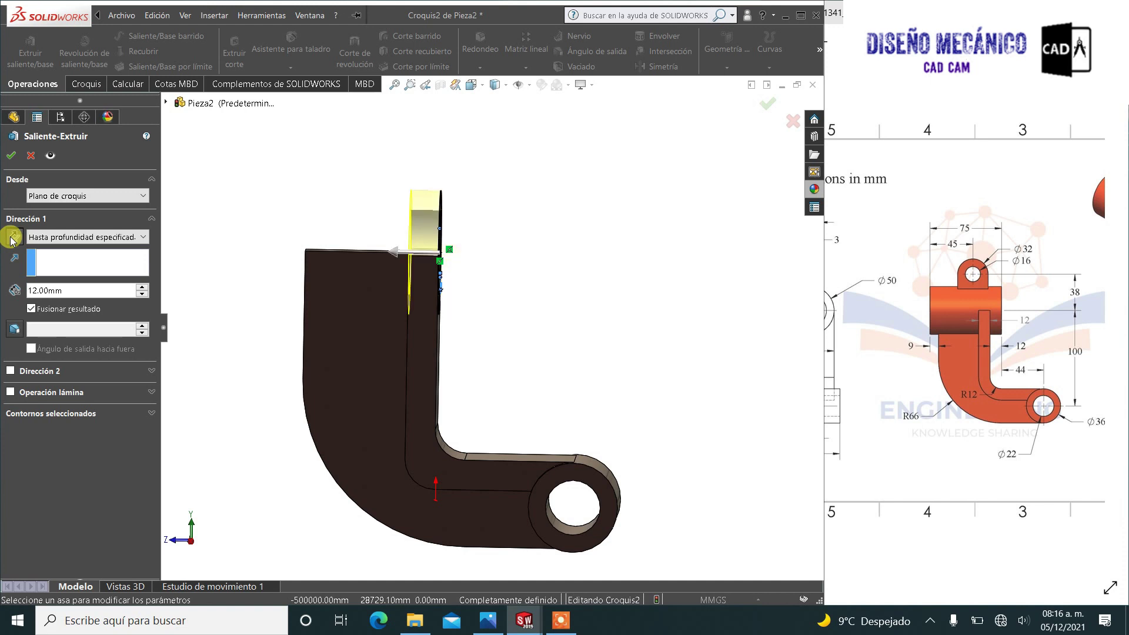
click(47, 196)
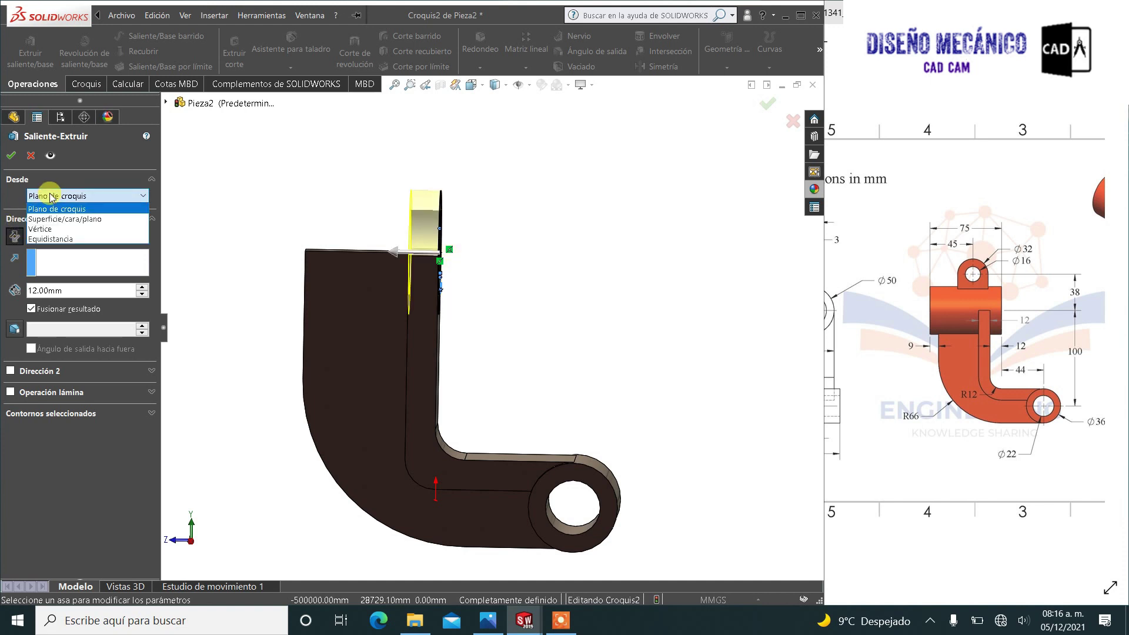
click(56, 234)
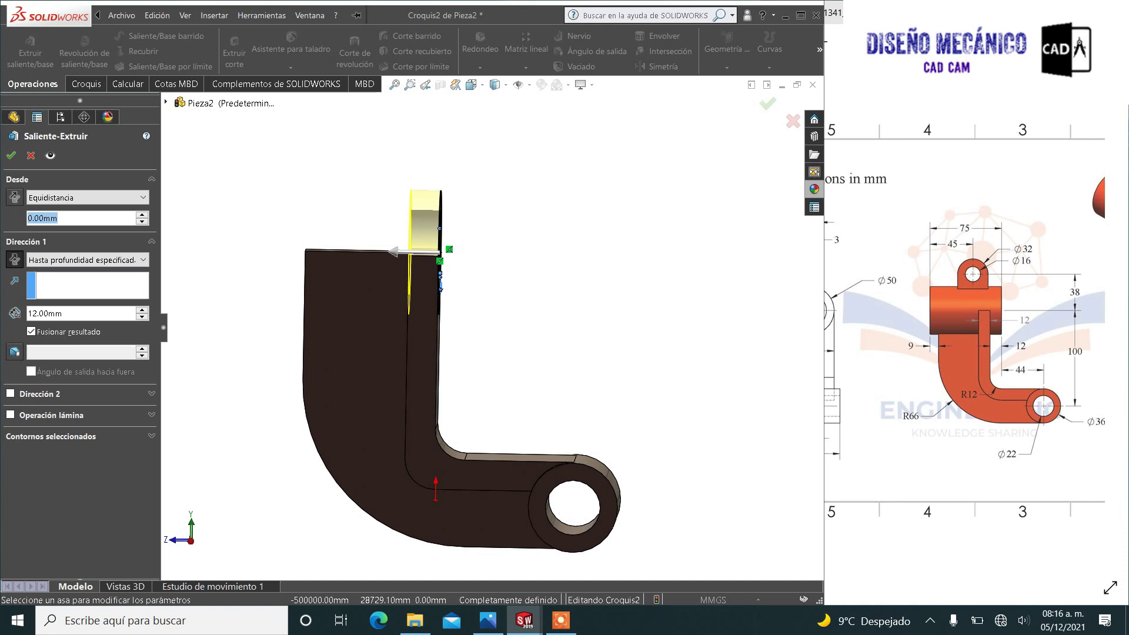
text(12)
mouse_move(622, 309)
middle_down()
mouse_move(591, 290)
mouse_move(605, 285)
mouse_move(524, 276)
middle_up()
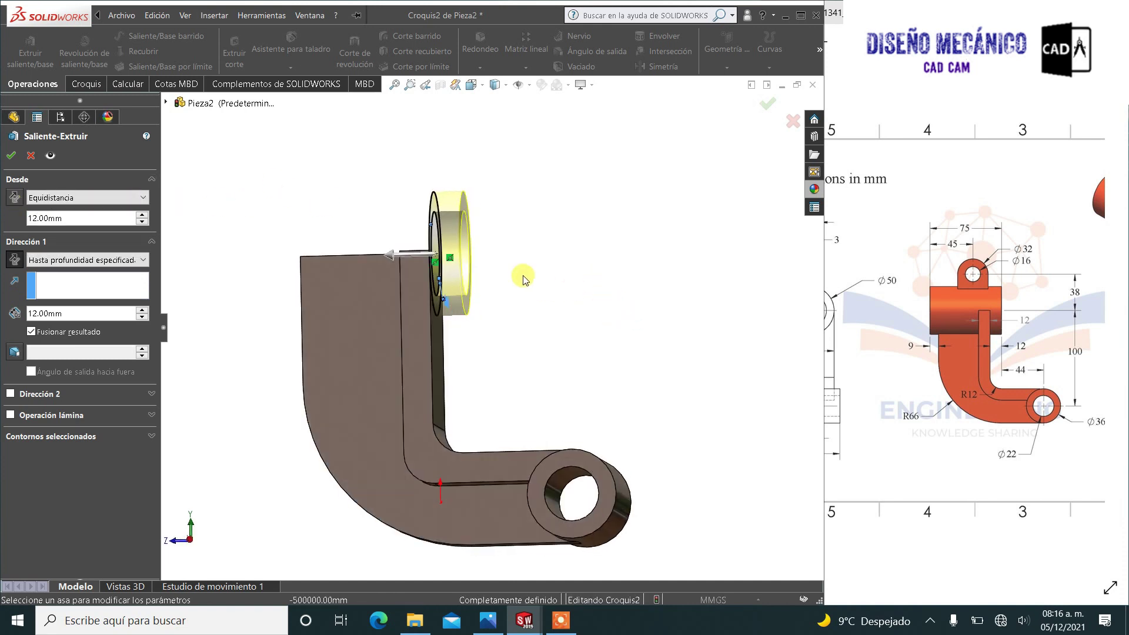
click(82, 310)
text(75)
key(Return)
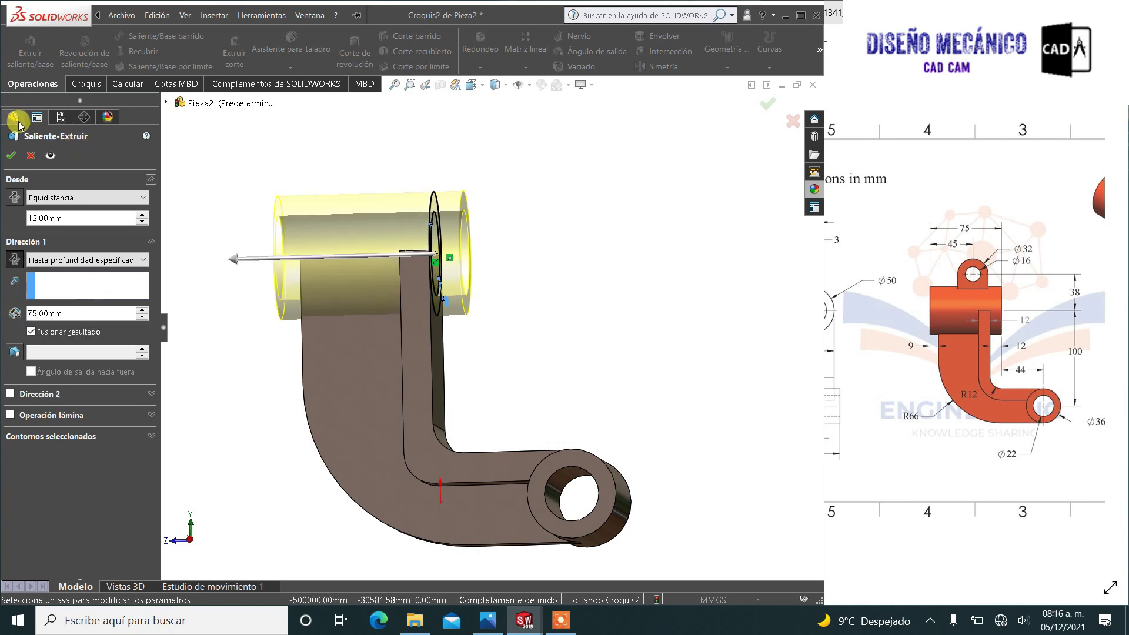
click(7, 157)
mouse_move(499, 244)
middle_down()
mouse_move(425, 259)
mouse_move(558, 291)
mouse_move(552, 316)
middle_up()
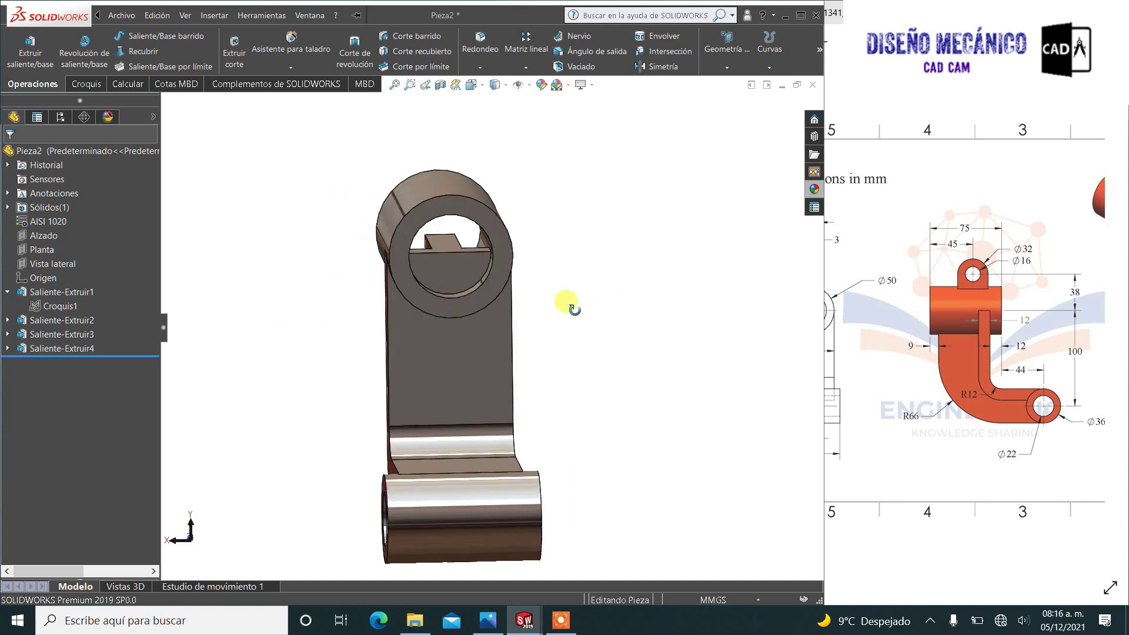
Step: View the top bore head-on and select Croquis2 under the hub extrusion
click(432, 264)
middle_drag(432, 264, 492, 239)
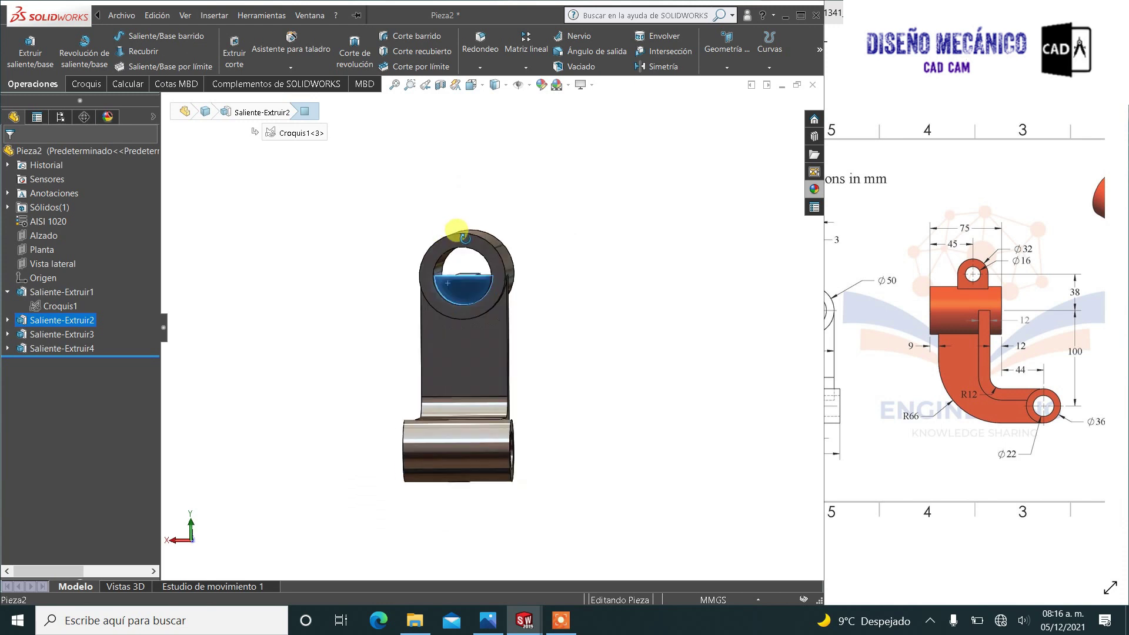
key(ctrl+8)
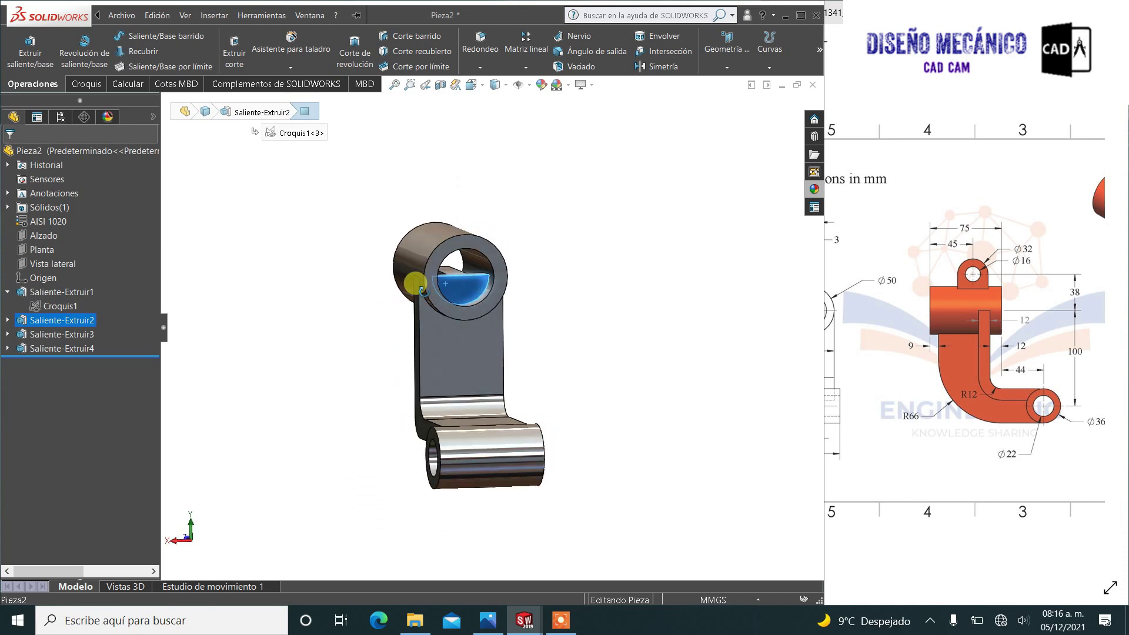
click(8, 349)
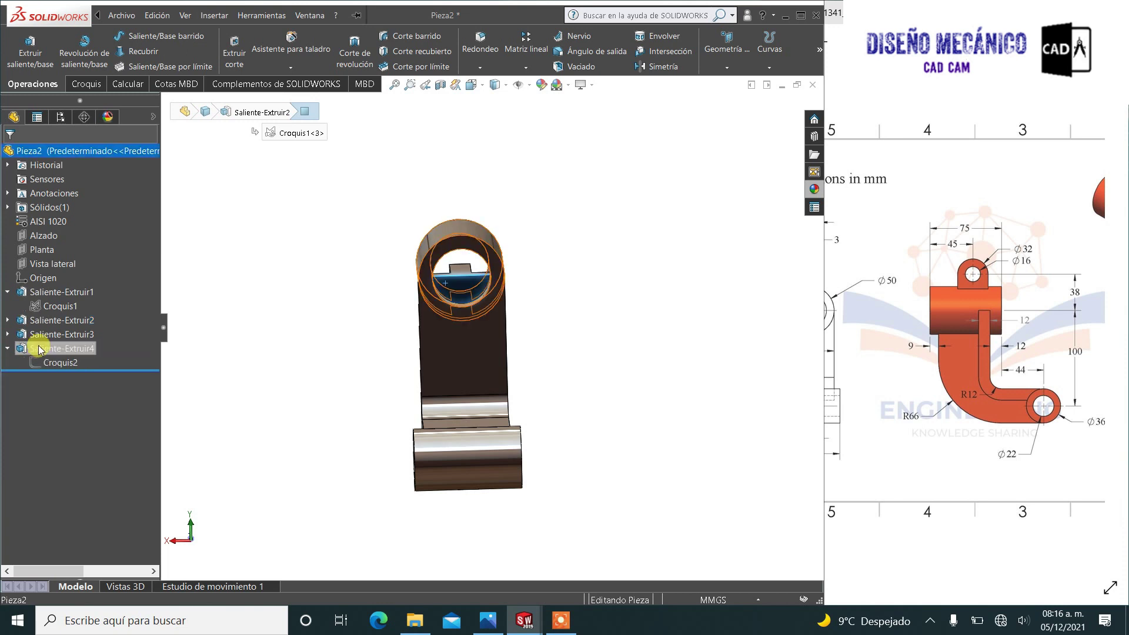
click(57, 364)
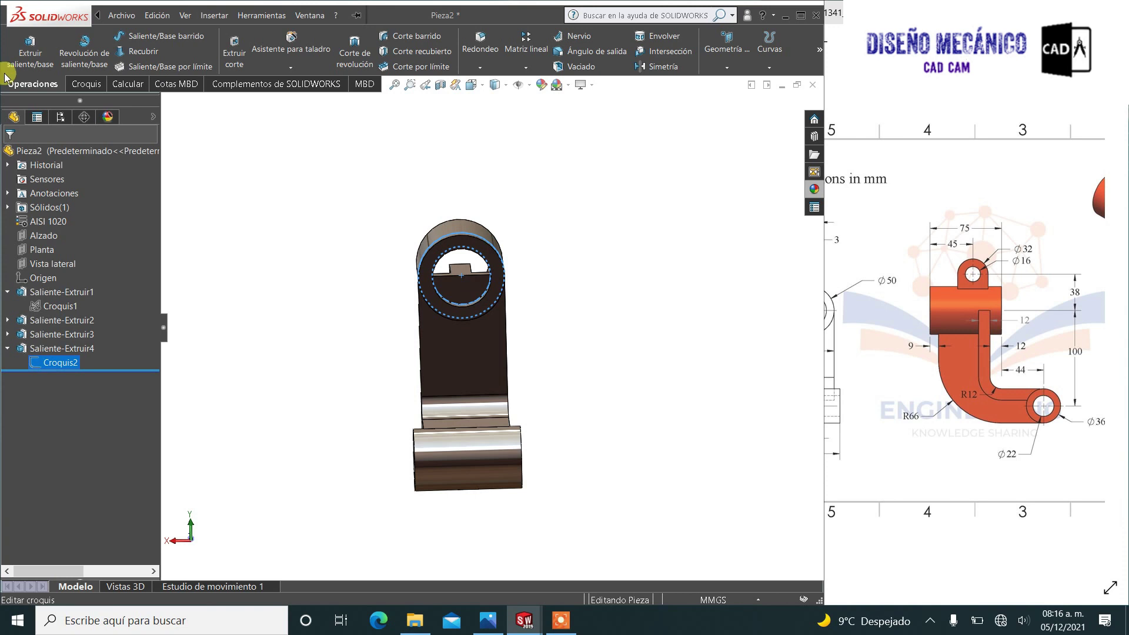
Step: Cut the half-circle region of Croquis2 through all to clear the hub bore
click(239, 46)
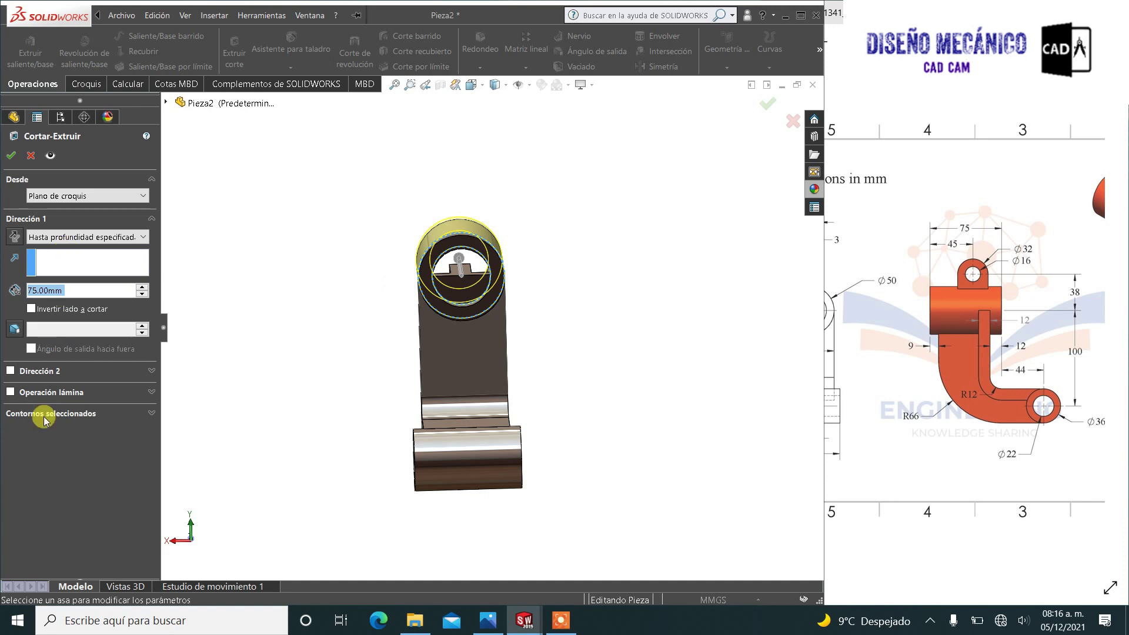
click(44, 414)
key(Delete)
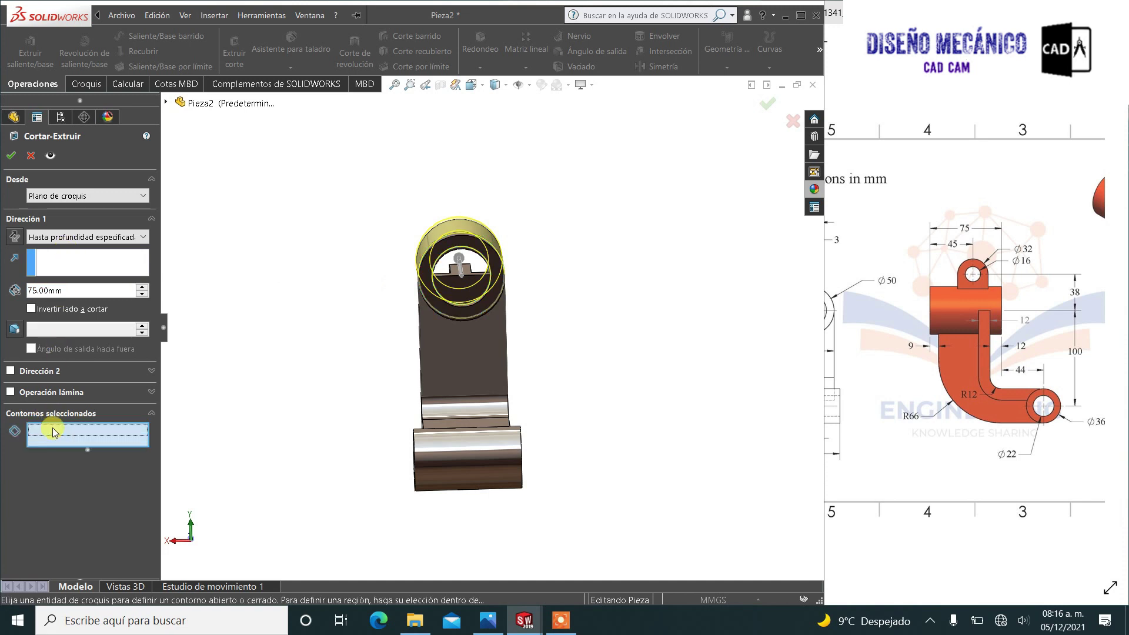
scroll(433, 258, down, 5)
scroll(482, 312, down, 3)
scroll(521, 355, down, 2)
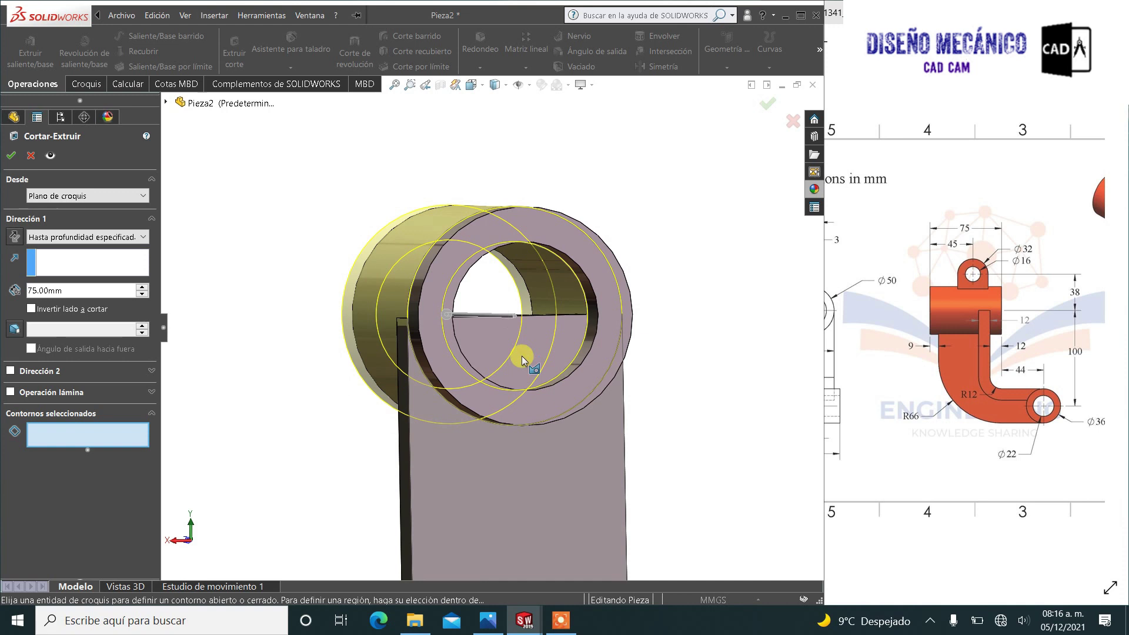
click(521, 353)
scroll(489, 350, up, 1)
scroll(489, 351, up, 2)
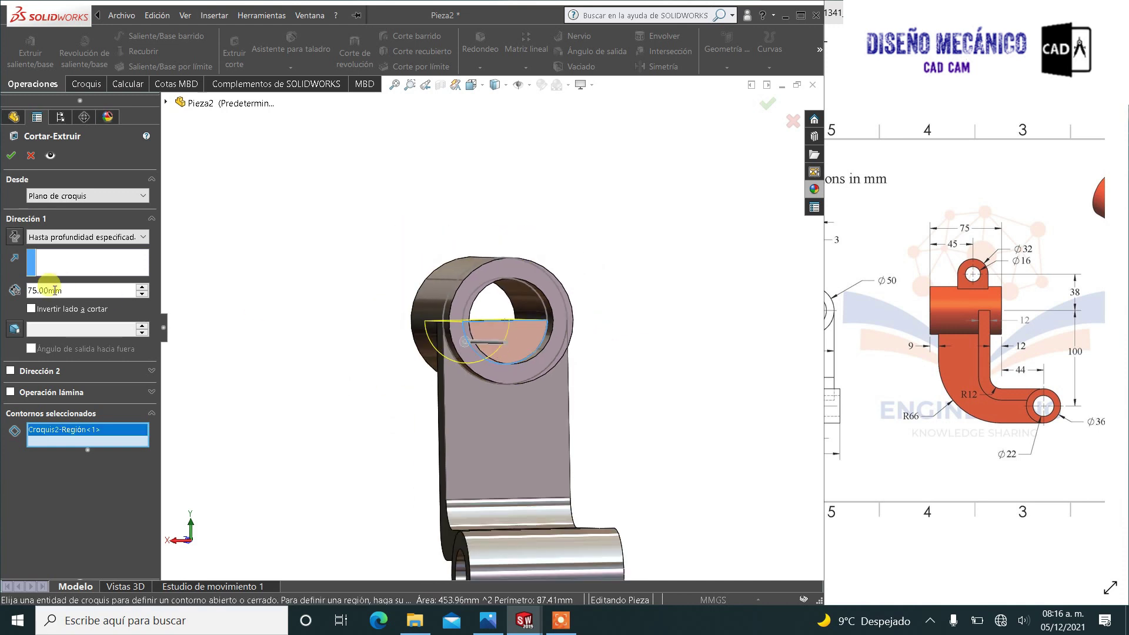
click(62, 235)
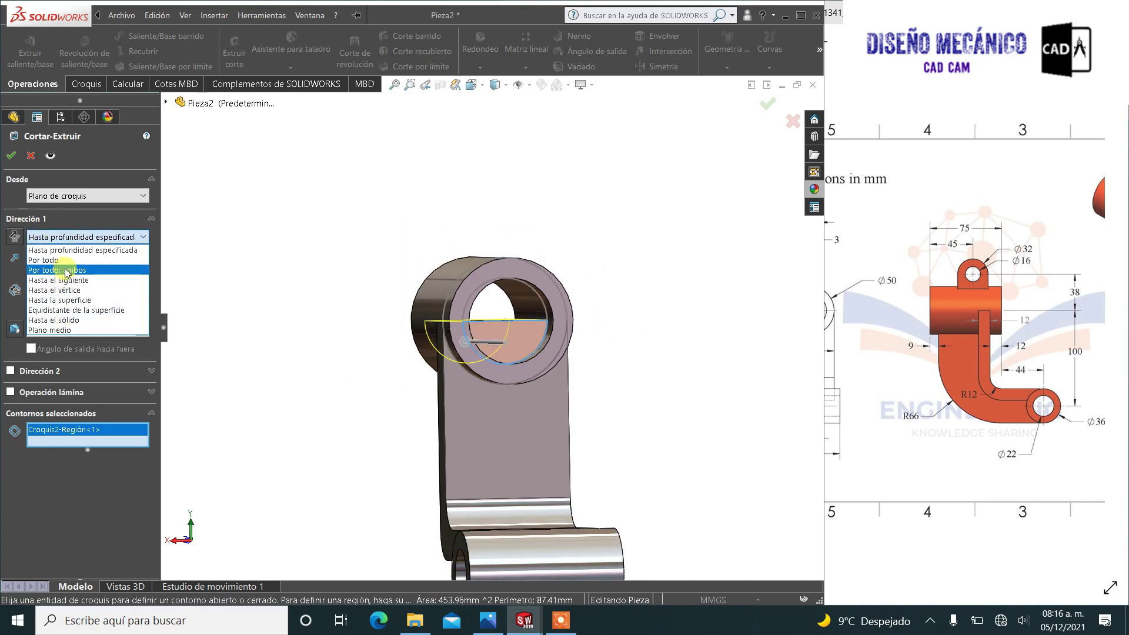
click(66, 262)
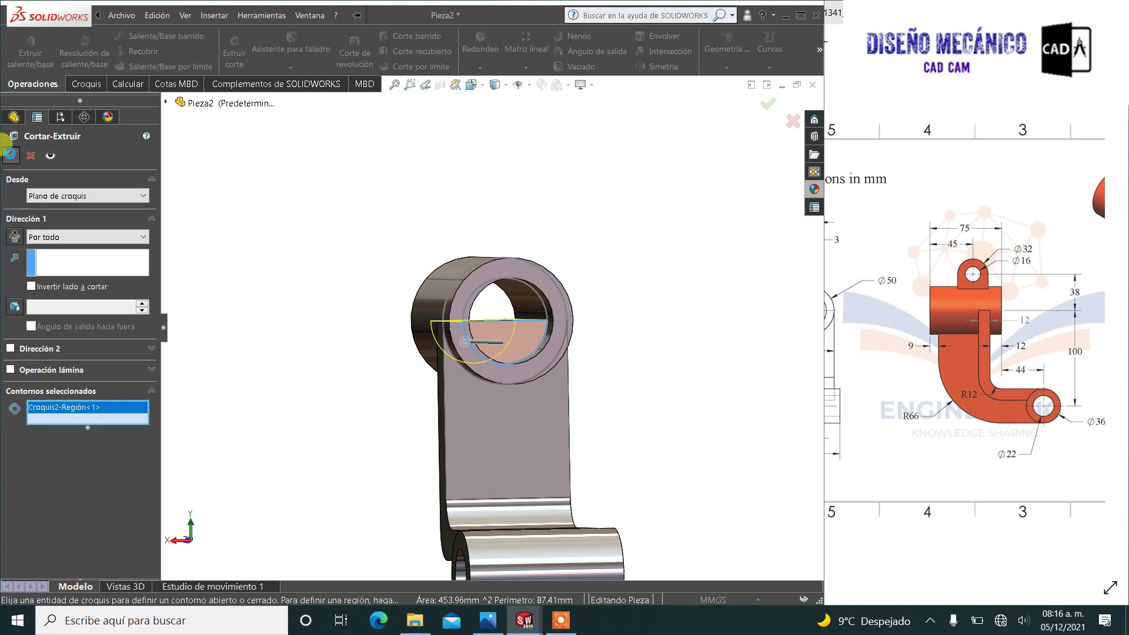
click(10, 154)
Step: Orbit the part and reposition the reference drawing to check the cut
mouse_move(418, 302)
middle_down()
mouse_move(499, 331)
mouse_move(478, 322)
middle_up()
scroll(499, 330, up, 3)
mouse_move(919, 352)
mouse_down()
mouse_move(1011, 357)
mouse_move(1001, 358)
mouse_up()
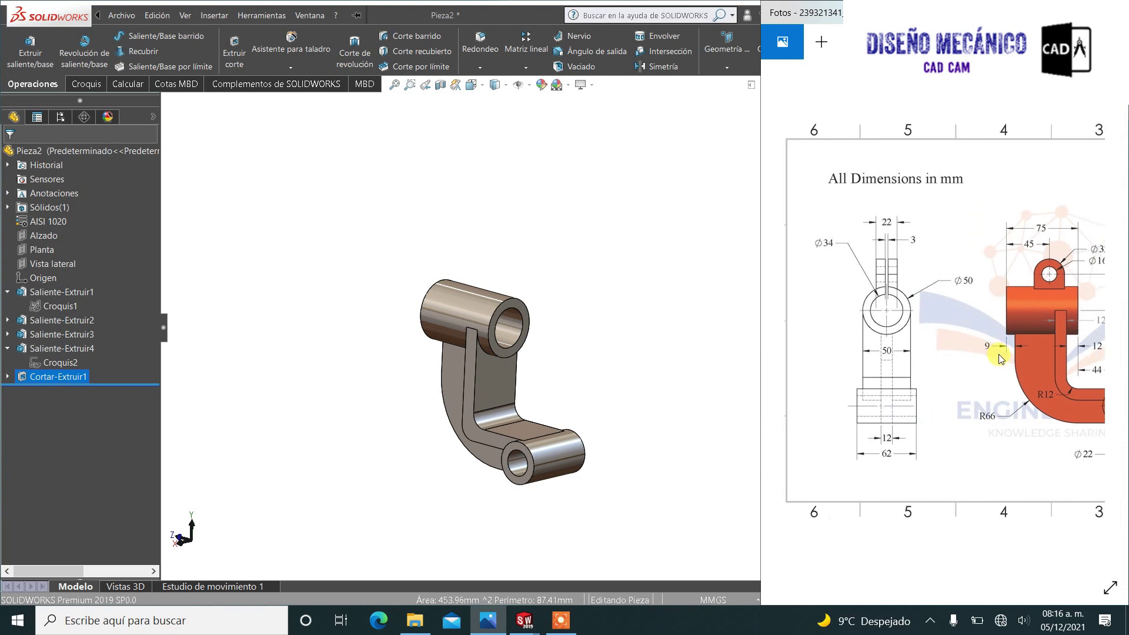
click(684, 288)
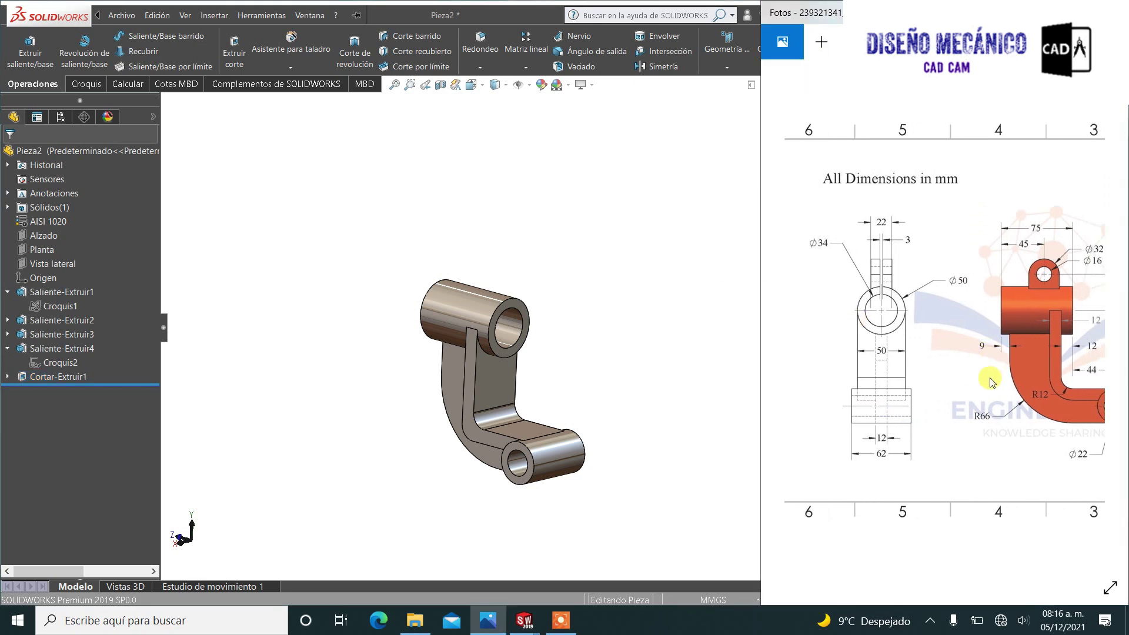
drag(993, 377, 940, 375)
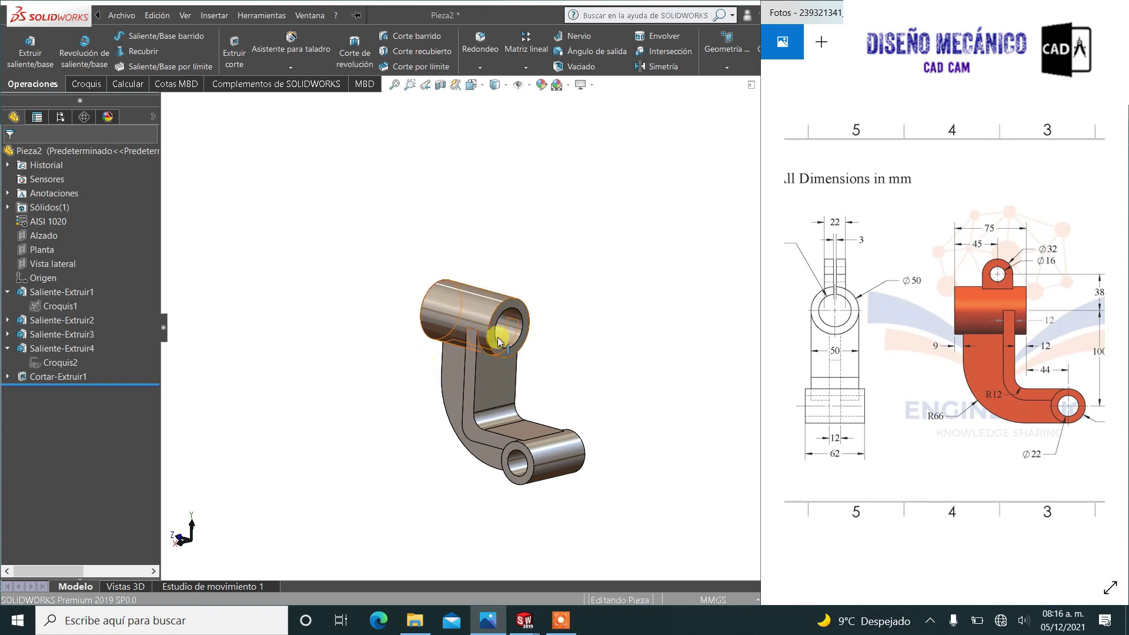
Step: Start a chamfer and select the top and lower bore faces
middle_drag(516, 328, 458, 290)
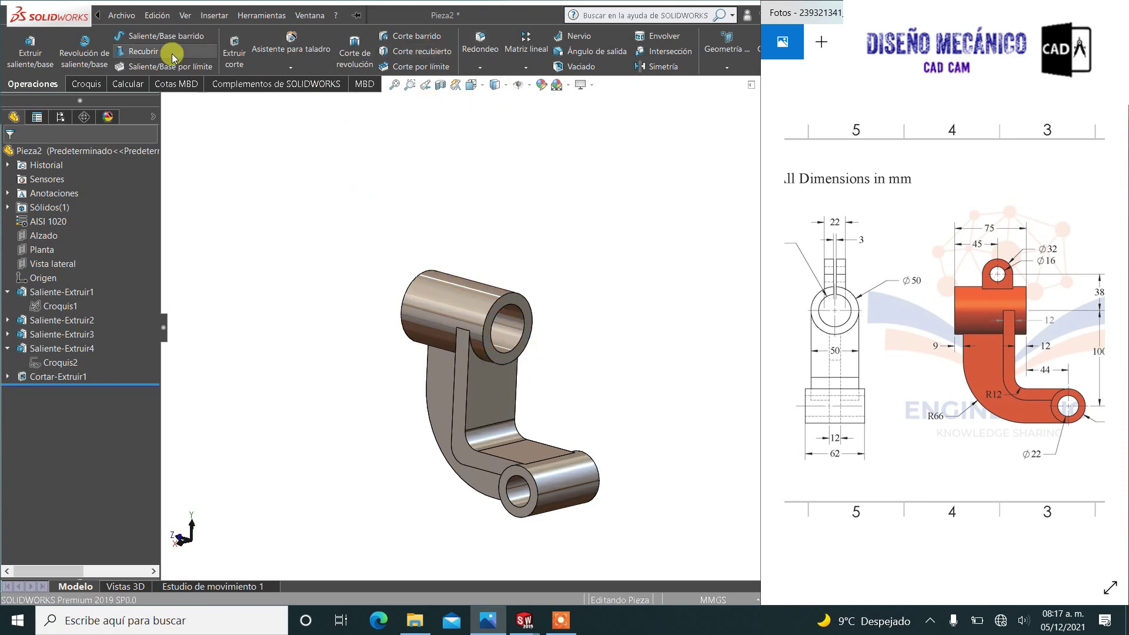
click(487, 63)
click(488, 97)
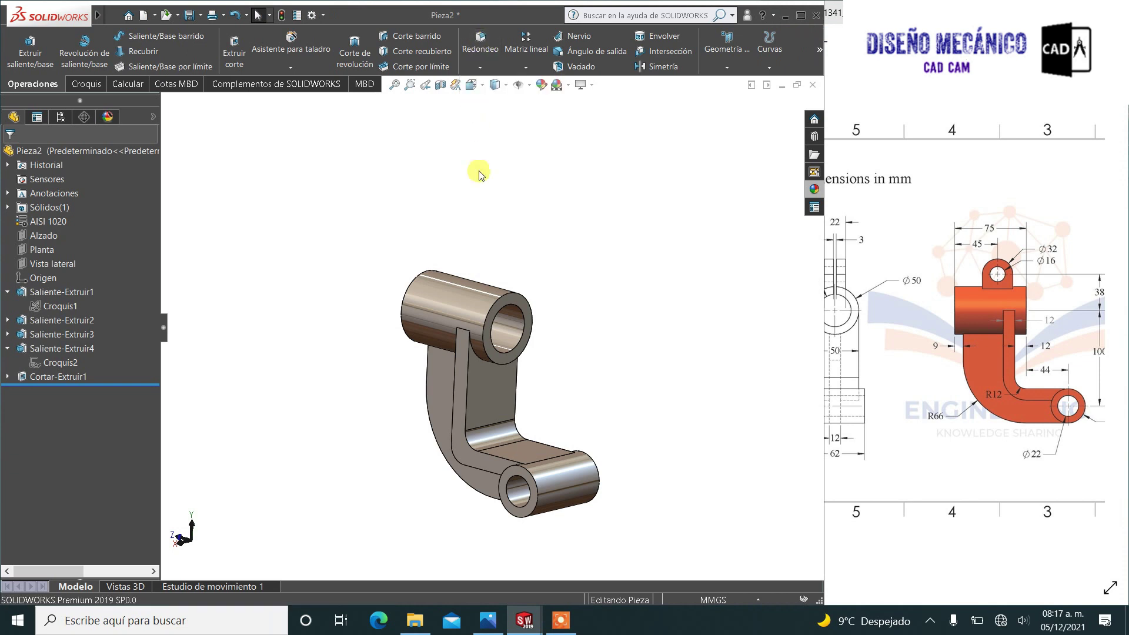
scroll(472, 341, down, 5)
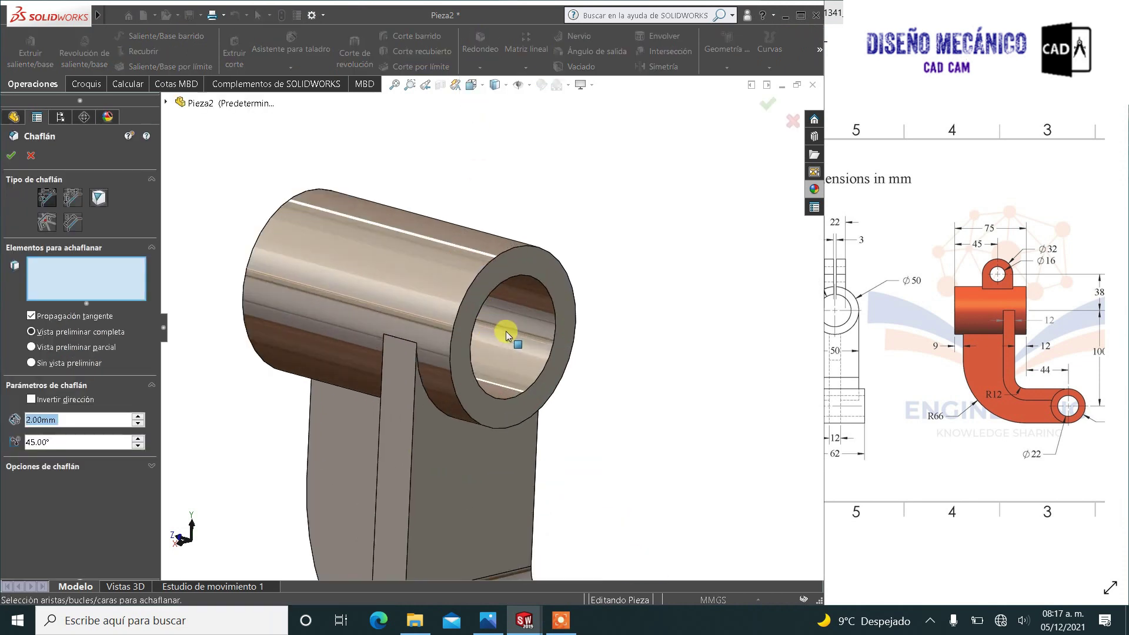
click(512, 355)
scroll(520, 400, up, 4)
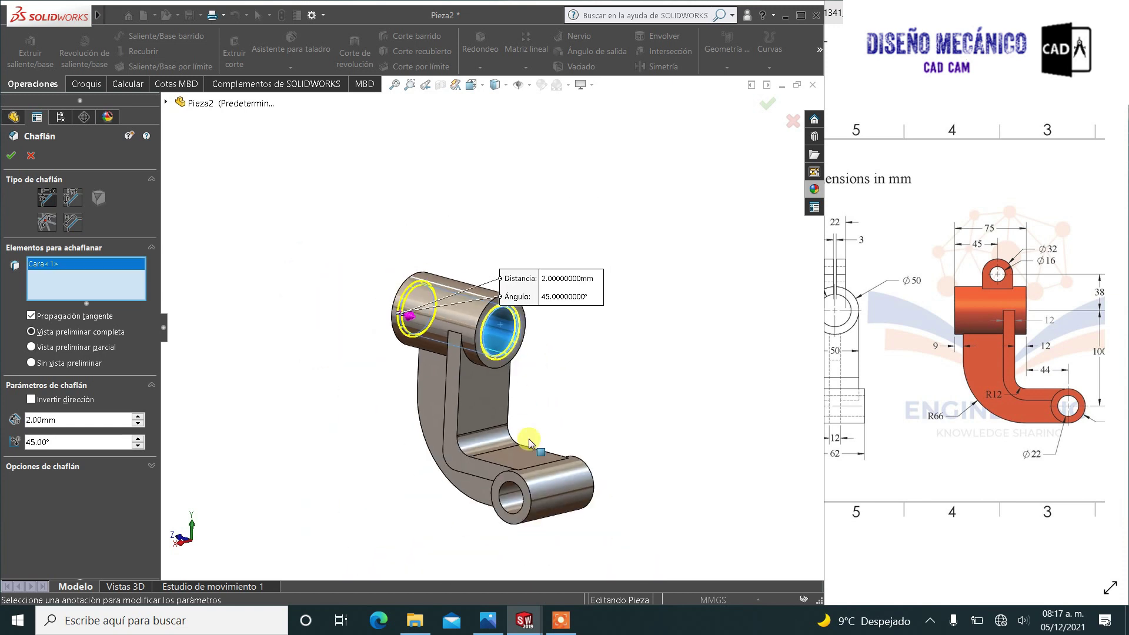
scroll(495, 481, down, 5)
click(517, 483)
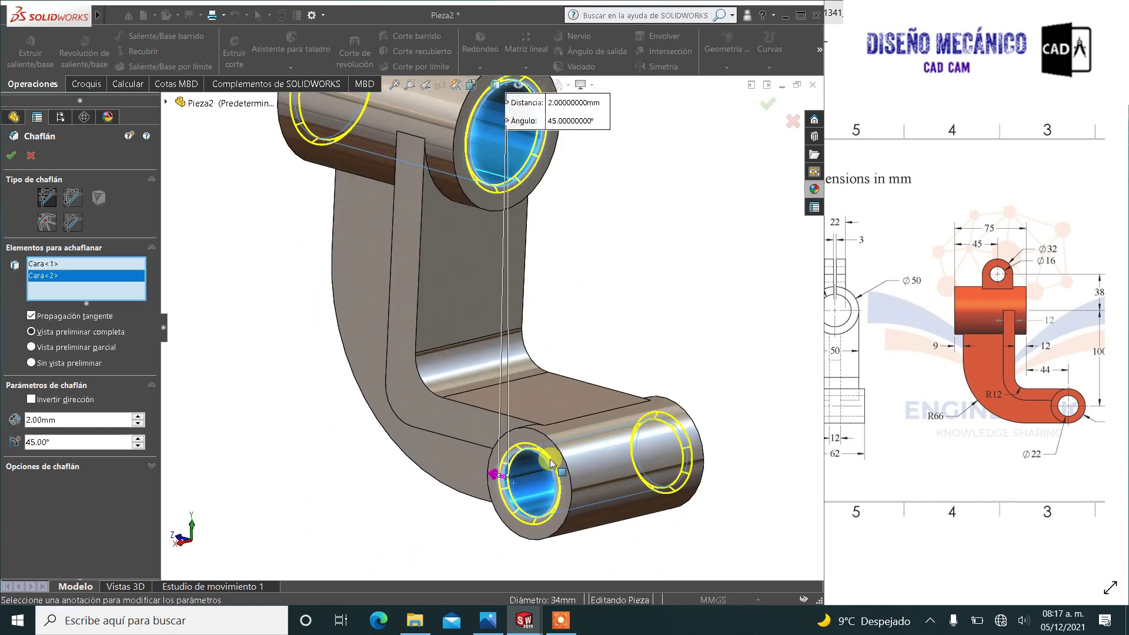
Step: Add both ends of the lower and upper hubs and apply 2 mm × 45°
scroll(562, 454, down, 3)
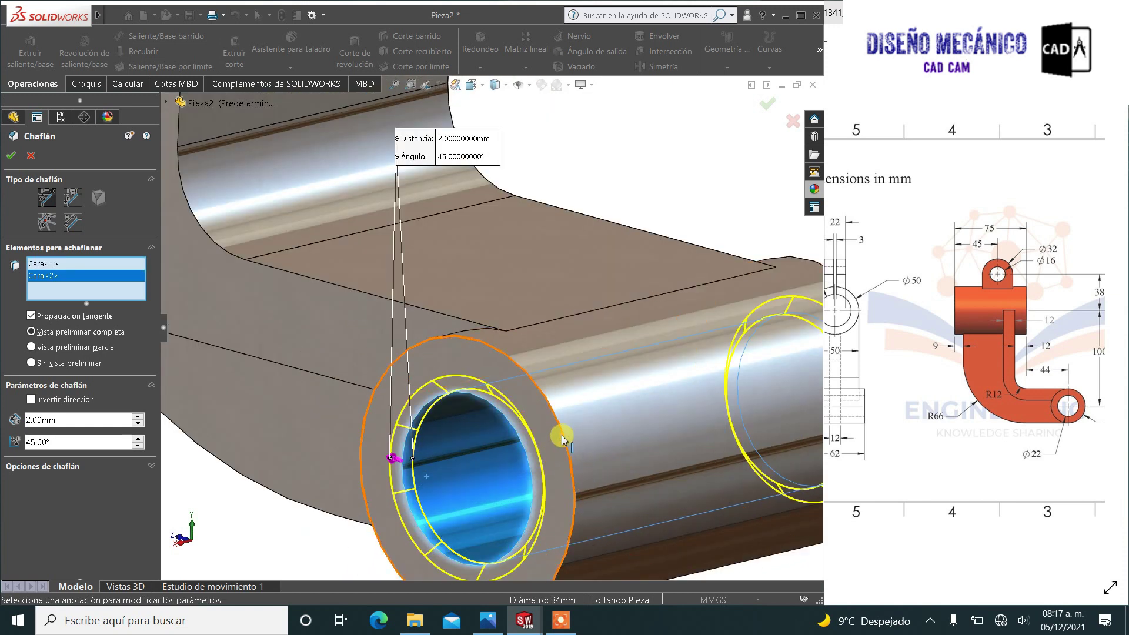
click(566, 438)
scroll(735, 356, up, 3)
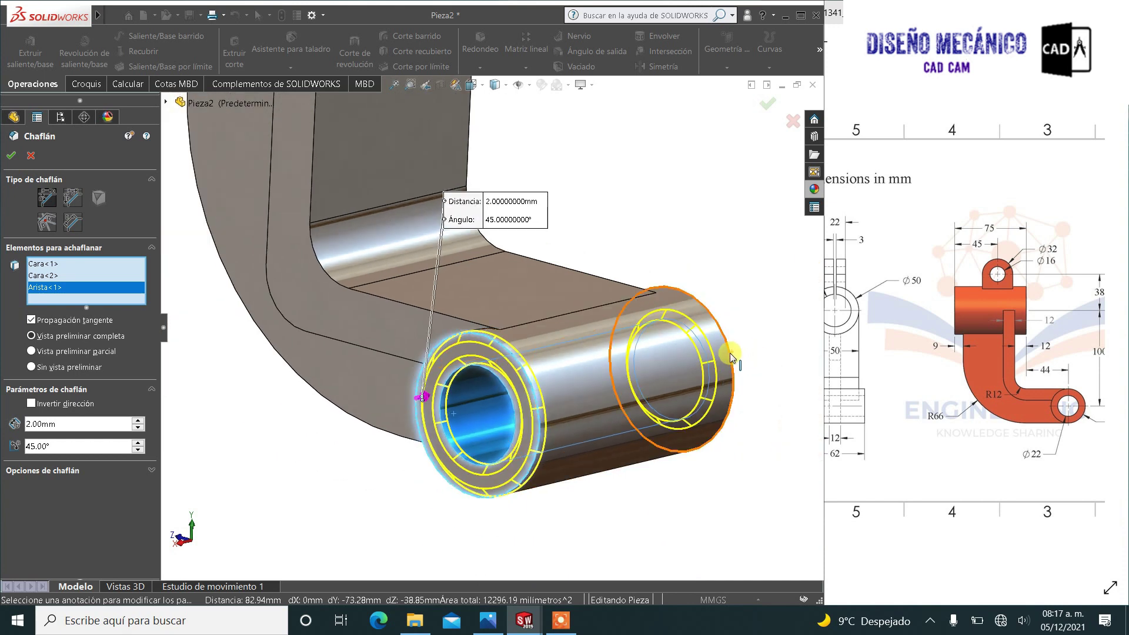
click(731, 357)
scroll(642, 323, up, 3)
scroll(438, 128, down, 3)
scroll(475, 173, down, 2)
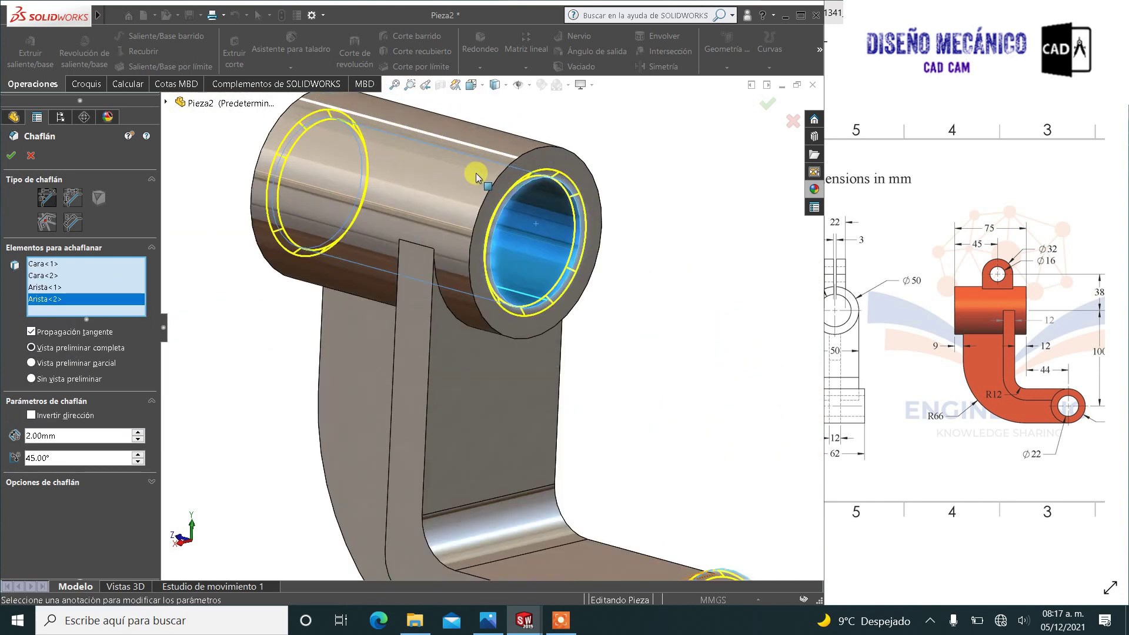
click(495, 184)
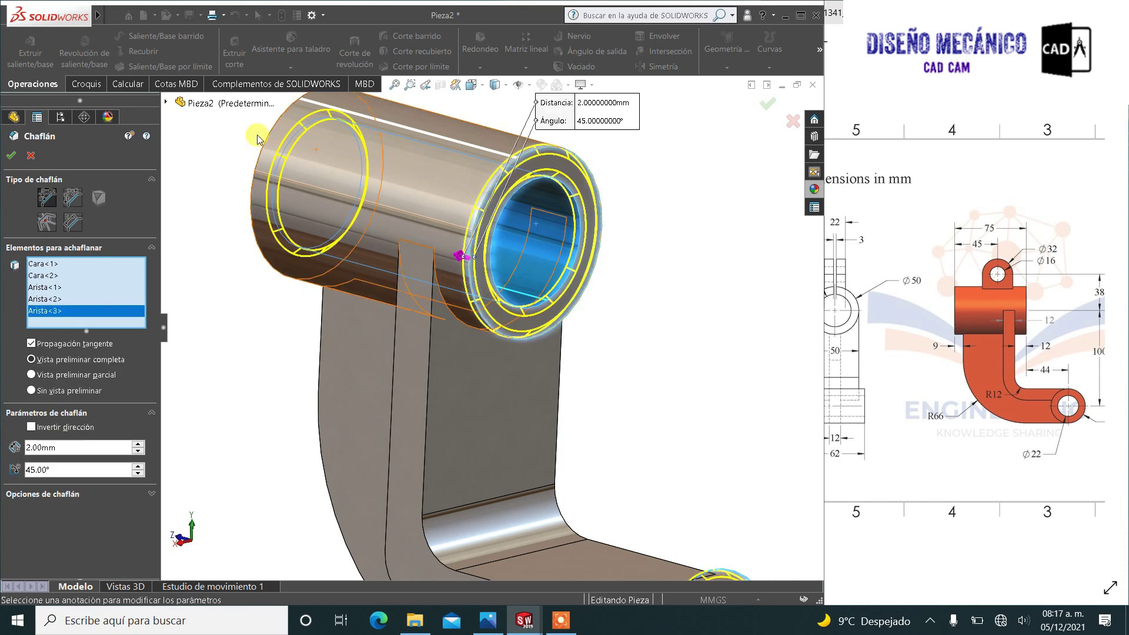
click(254, 199)
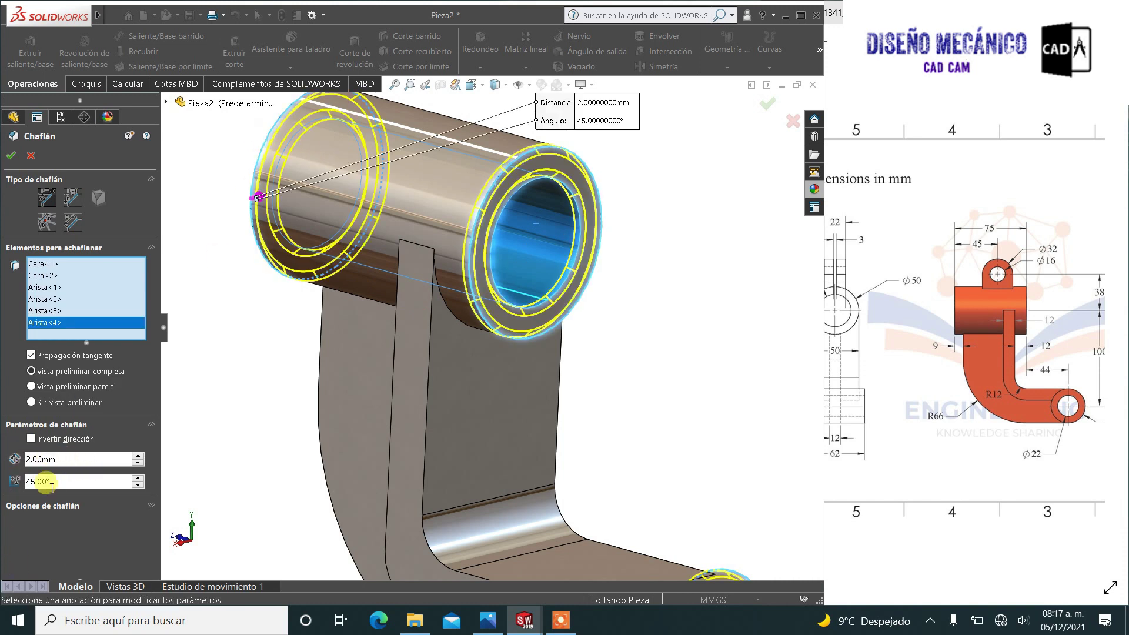
click(12, 154)
mouse_move(244, 304)
middle_down()
mouse_move(362, 267)
mouse_move(353, 349)
middle_up()
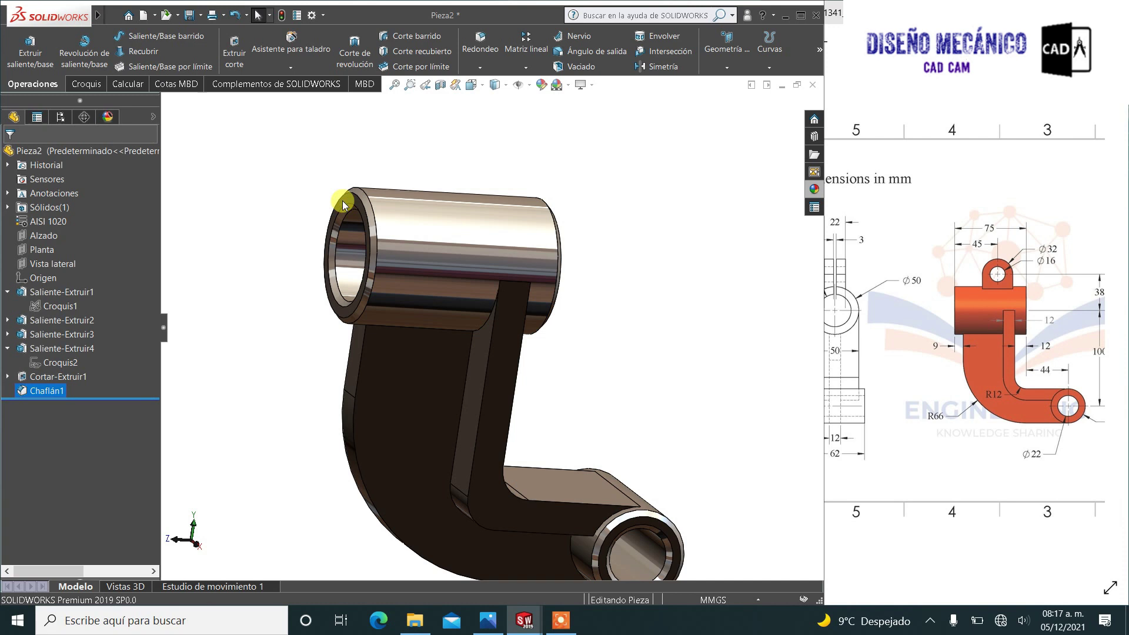
Step: Start a second chamfer and select four arm edges, including the curved one
click(478, 67)
click(479, 97)
mouse_move(448, 408)
middle_down()
mouse_move(449, 298)
mouse_move(481, 355)
middle_up()
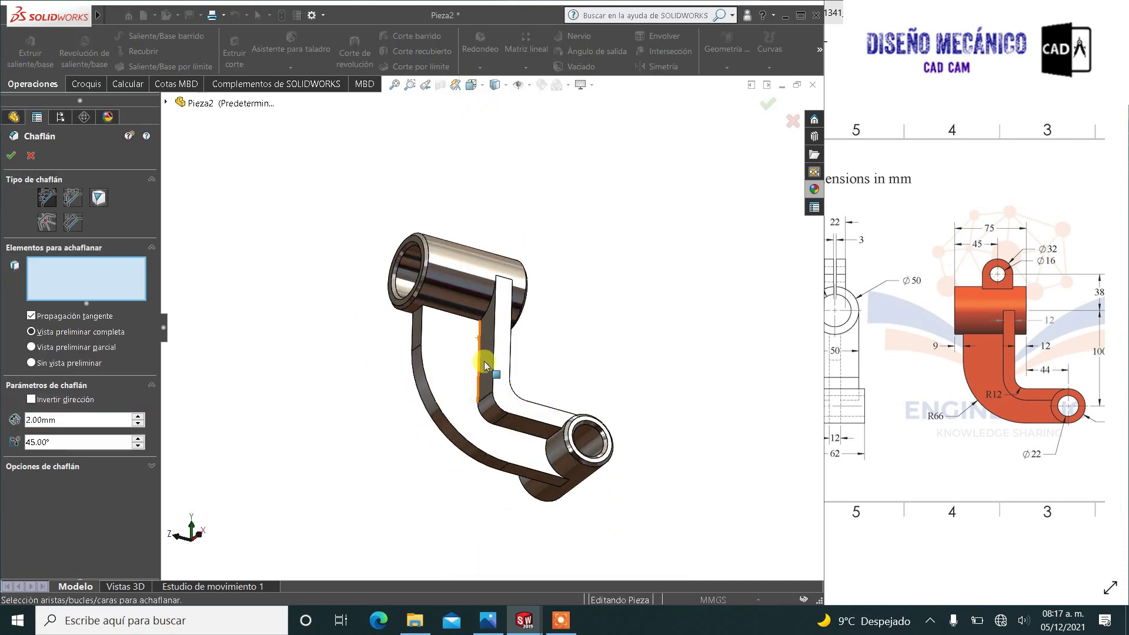
click(476, 369)
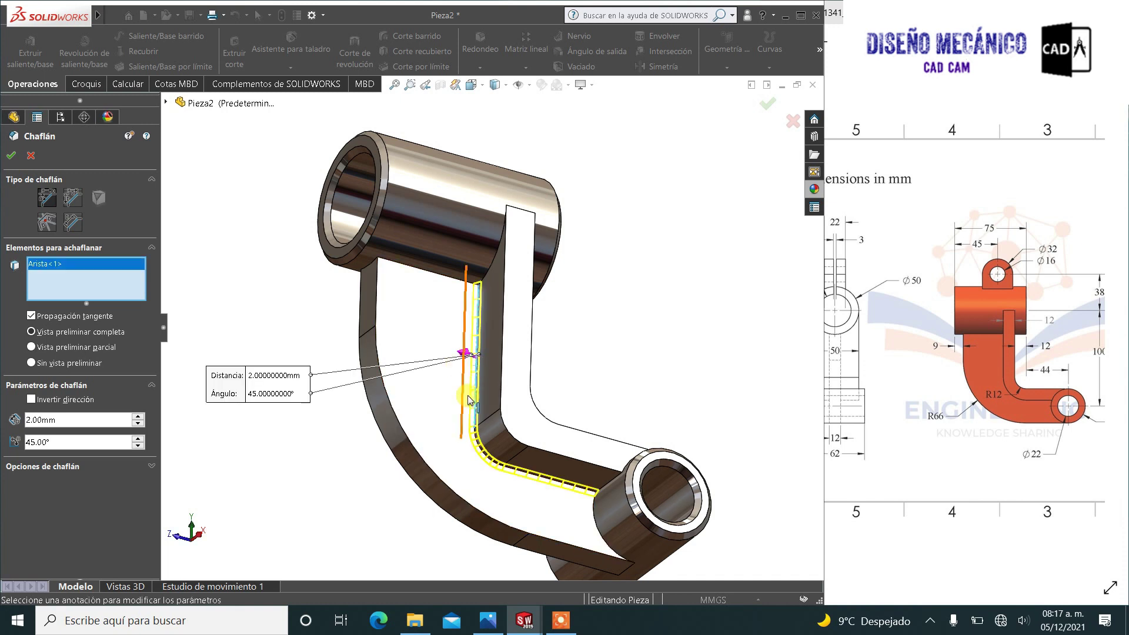
mouse_move(476, 369)
middle_down()
mouse_move(558, 359)
mouse_move(529, 352)
middle_up()
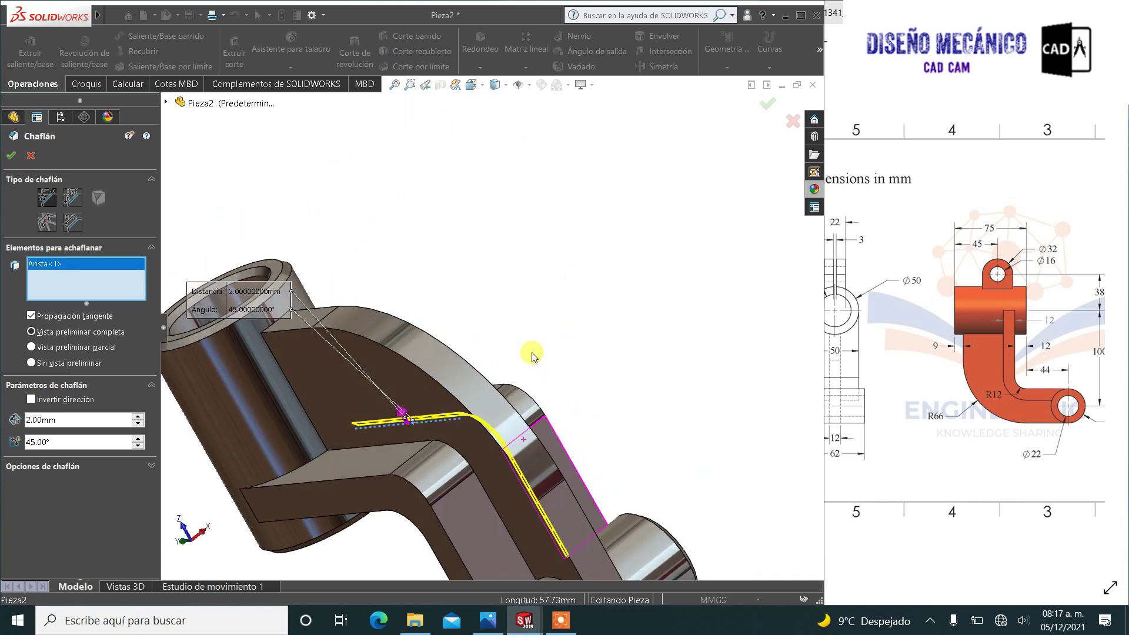
click(488, 506)
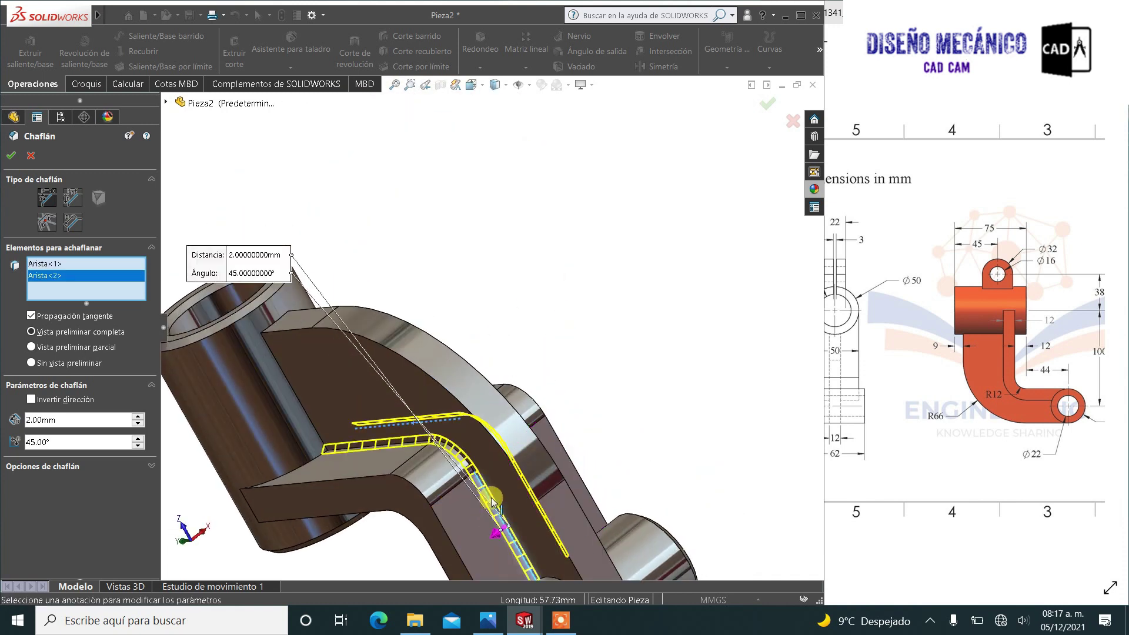
click(427, 378)
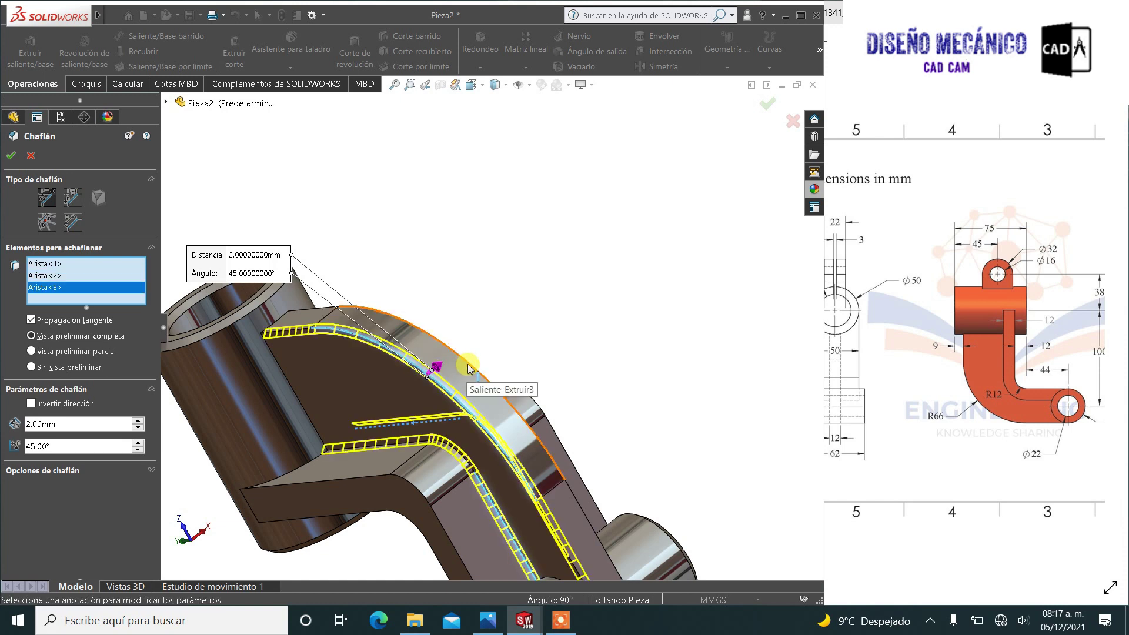
click(469, 369)
Step: Add more arm edges, the lower arm edge and a web edge to the chamfer
scroll(462, 378, up, 3)
scroll(511, 394, up, 1)
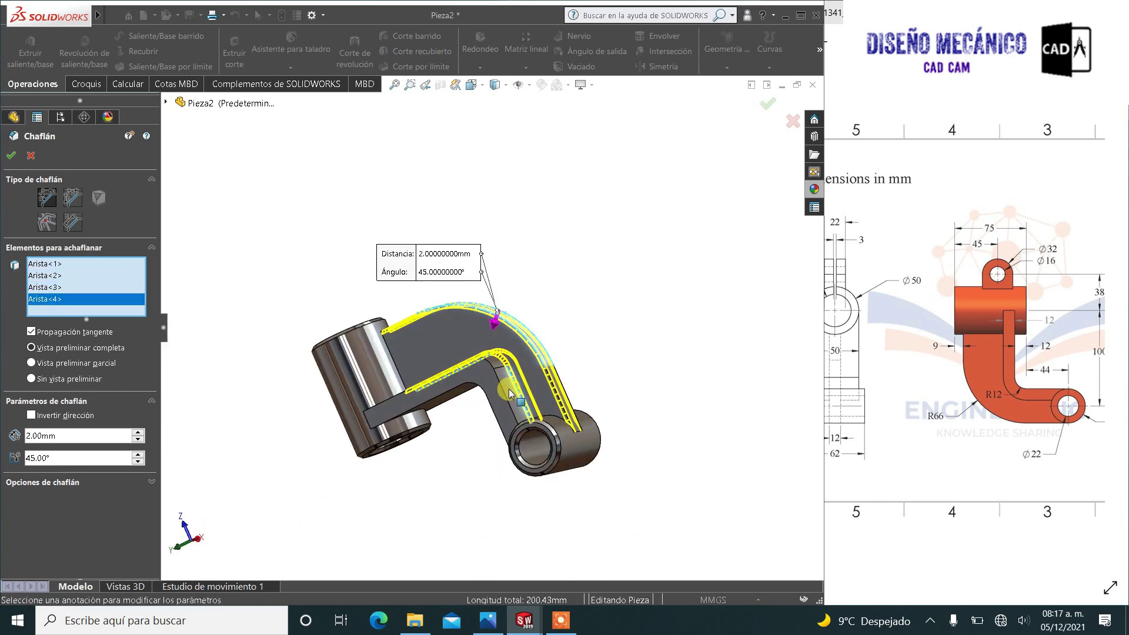
click(504, 396)
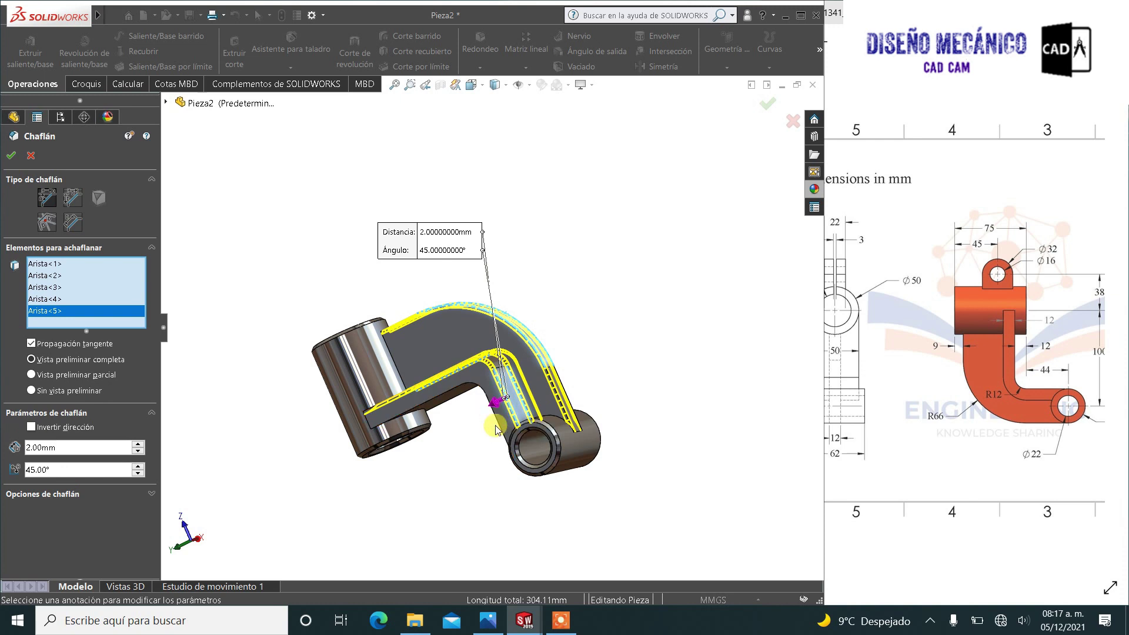
click(501, 444)
mouse_move(491, 461)
middle_down()
mouse_move(512, 325)
mouse_move(504, 234)
mouse_move(503, 448)
middle_up()
scroll(532, 367, down, 5)
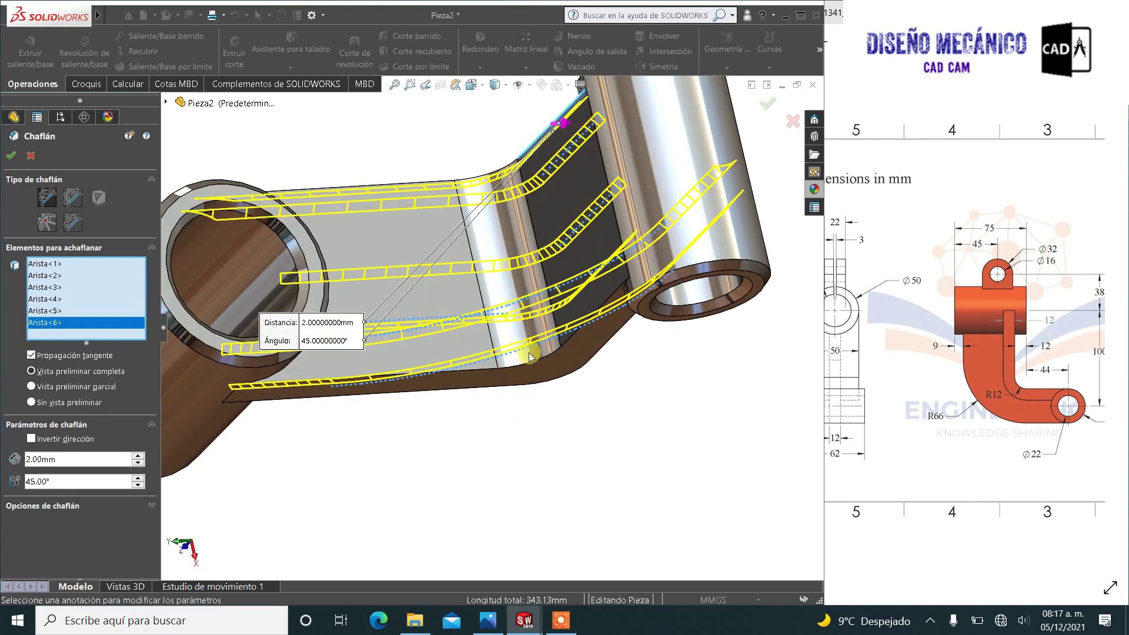
click(534, 367)
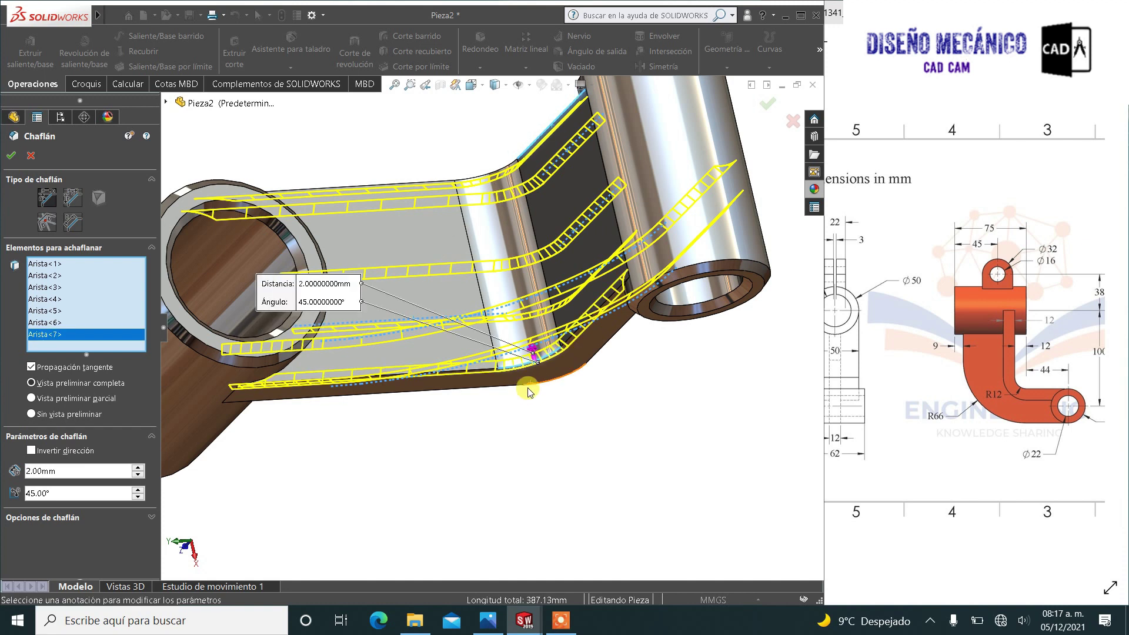
click(523, 385)
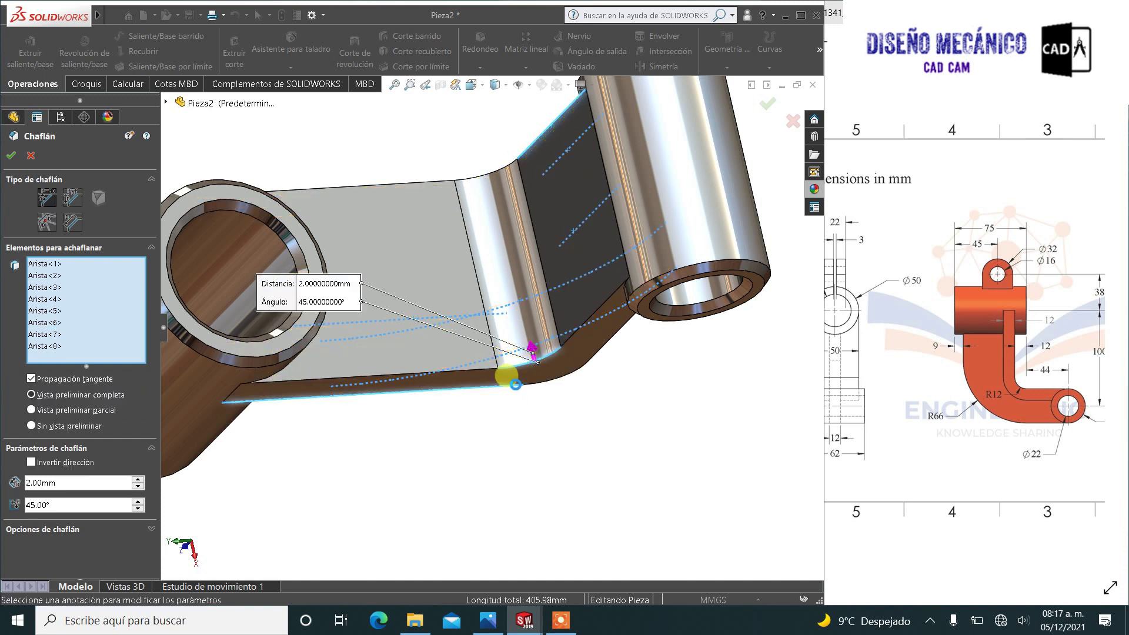
scroll(537, 416, up, 5)
mouse_move(537, 416)
middle_down()
mouse_move(539, 247)
mouse_move(486, 244)
mouse_move(479, 222)
mouse_move(370, 353)
middle_up()
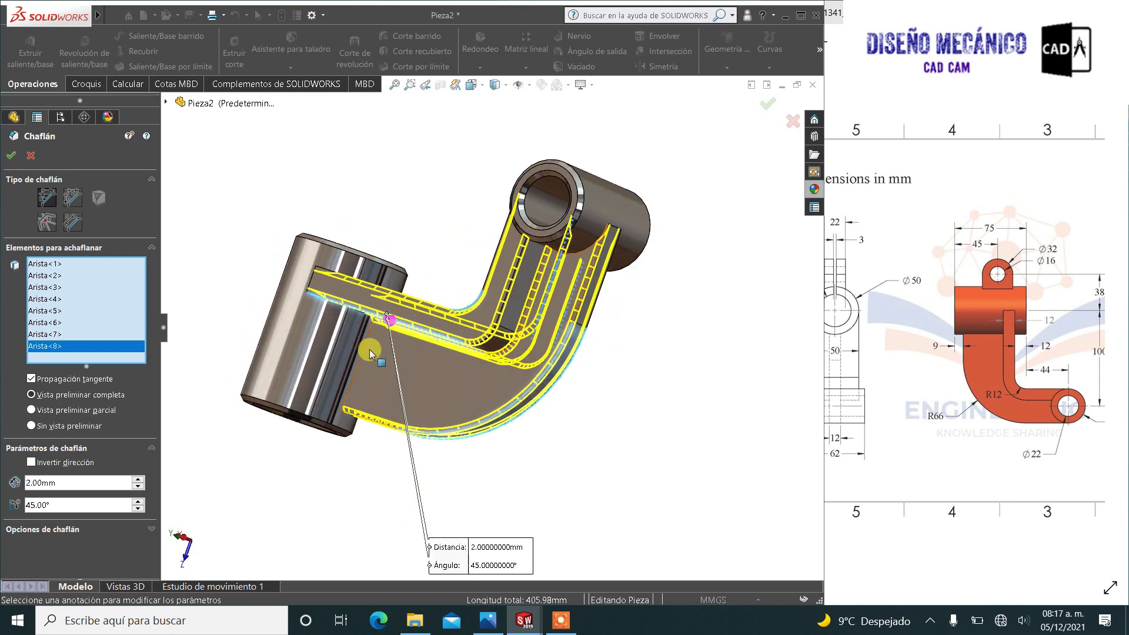
click(363, 356)
Step: Add the web edge near the upper bore, drop the stray edge, and apply 2 mm × 45°
mouse_move(338, 416)
middle_down()
mouse_move(323, 395)
mouse_move(270, 386)
mouse_move(293, 308)
mouse_move(390, 265)
middle_up()
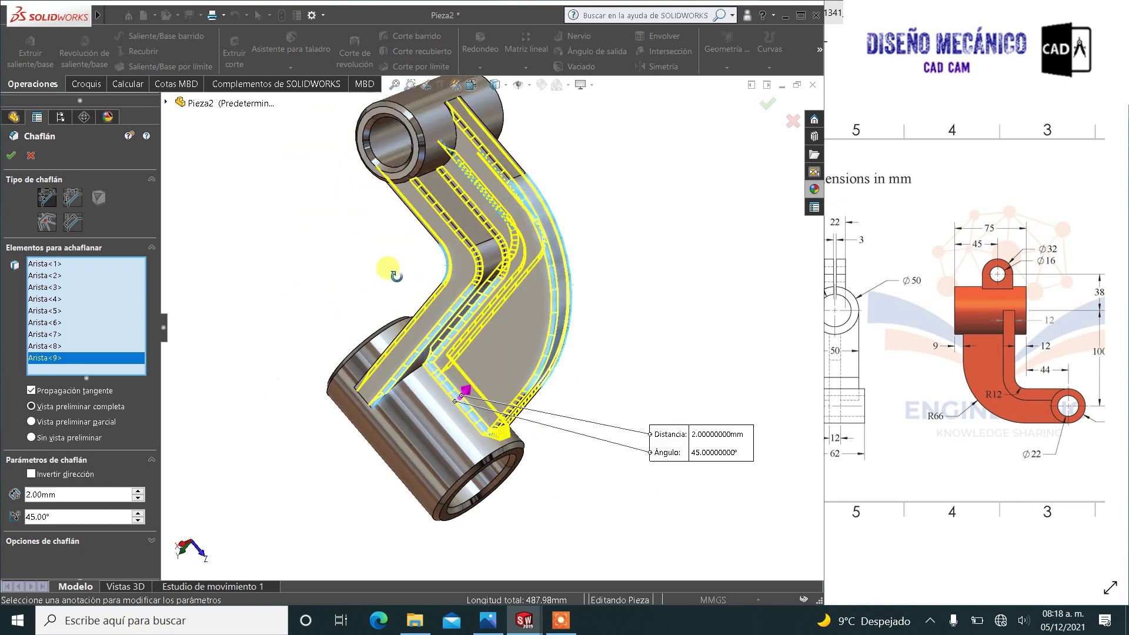
scroll(415, 200, down, 5)
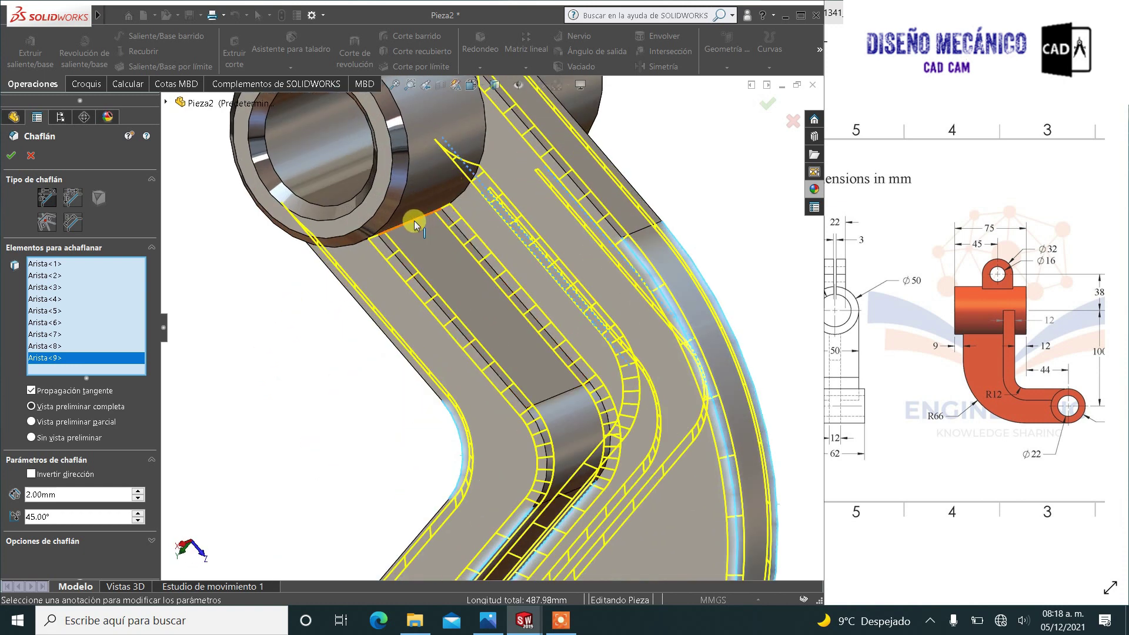
click(417, 226)
scroll(365, 315, up, 3)
scroll(365, 348, up, 2)
middle_drag(365, 348, 429, 277)
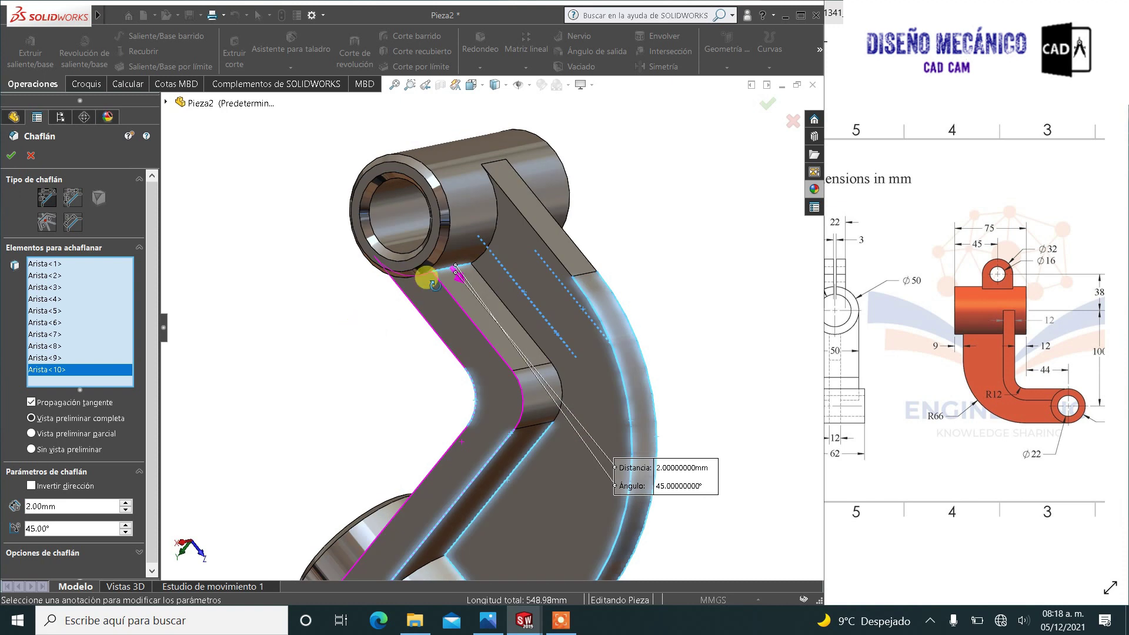
click(446, 276)
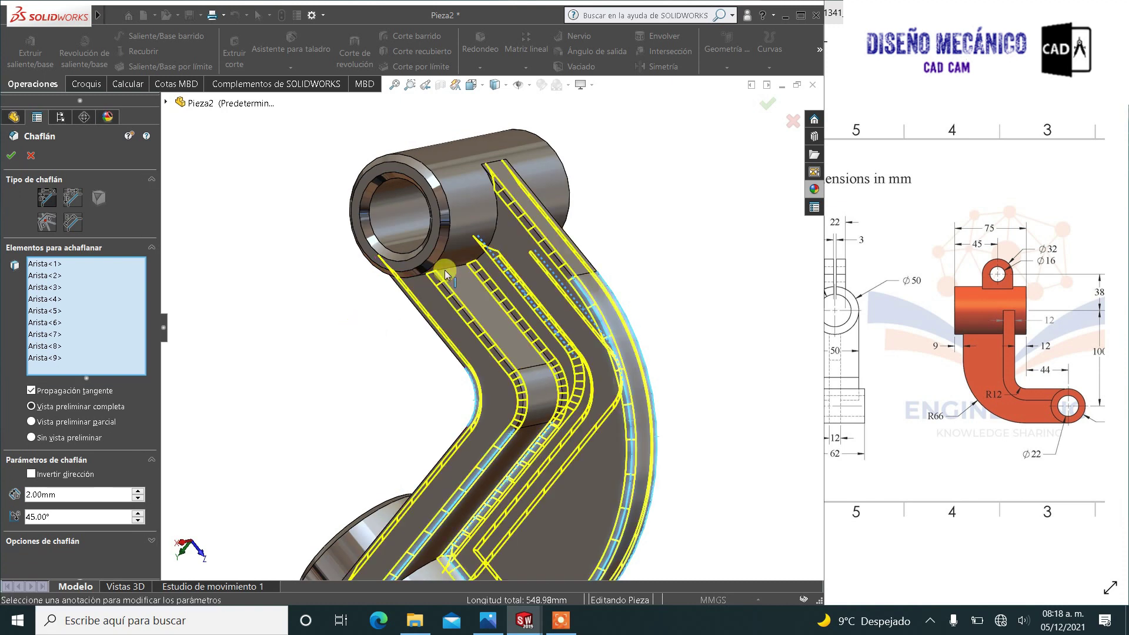
click(11, 151)
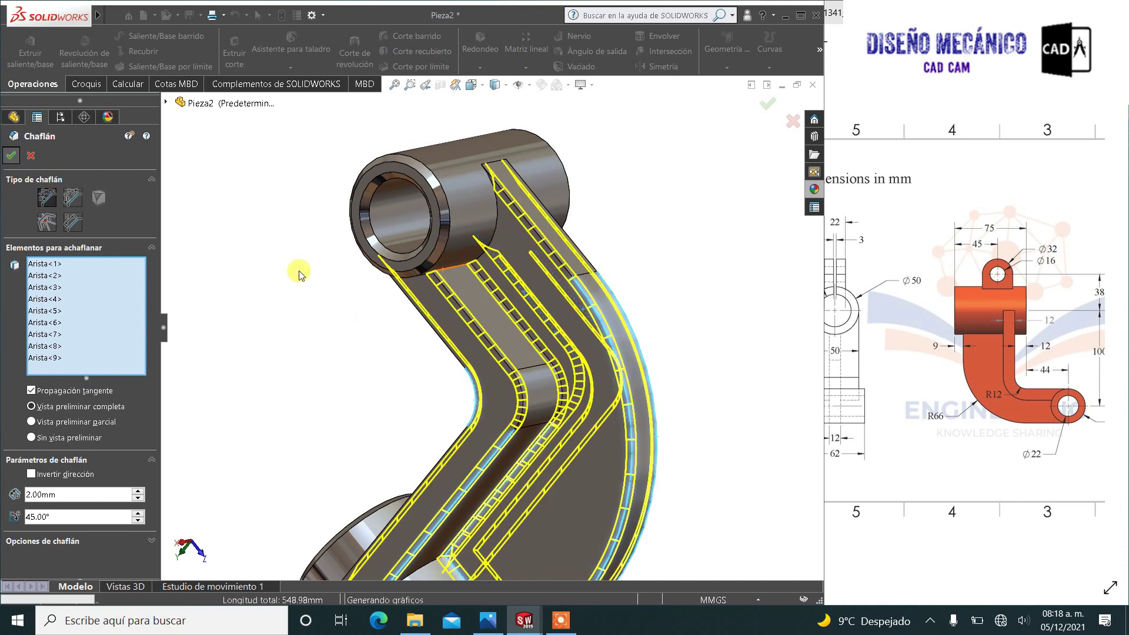
mouse_move(365, 340)
middle_down()
mouse_move(463, 414)
mouse_move(533, 314)
mouse_move(488, 267)
mouse_move(299, 270)
mouse_move(323, 282)
middle_up()
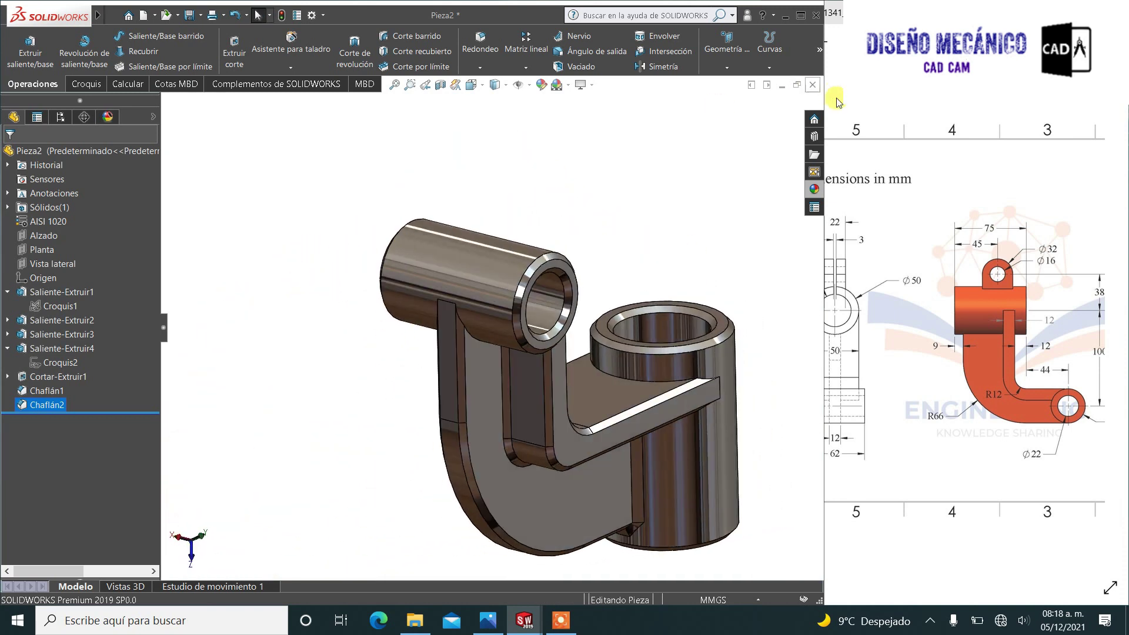
Step: Apply the cast brass (latón fundido) appearance to the whole part
click(814, 190)
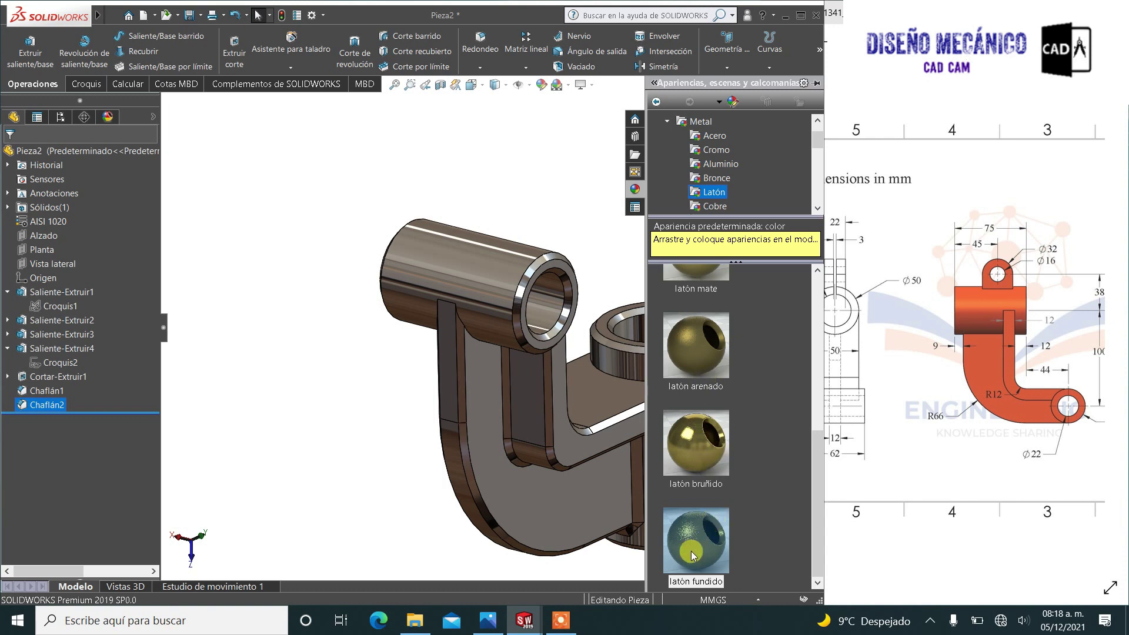
drag(707, 541, 549, 494)
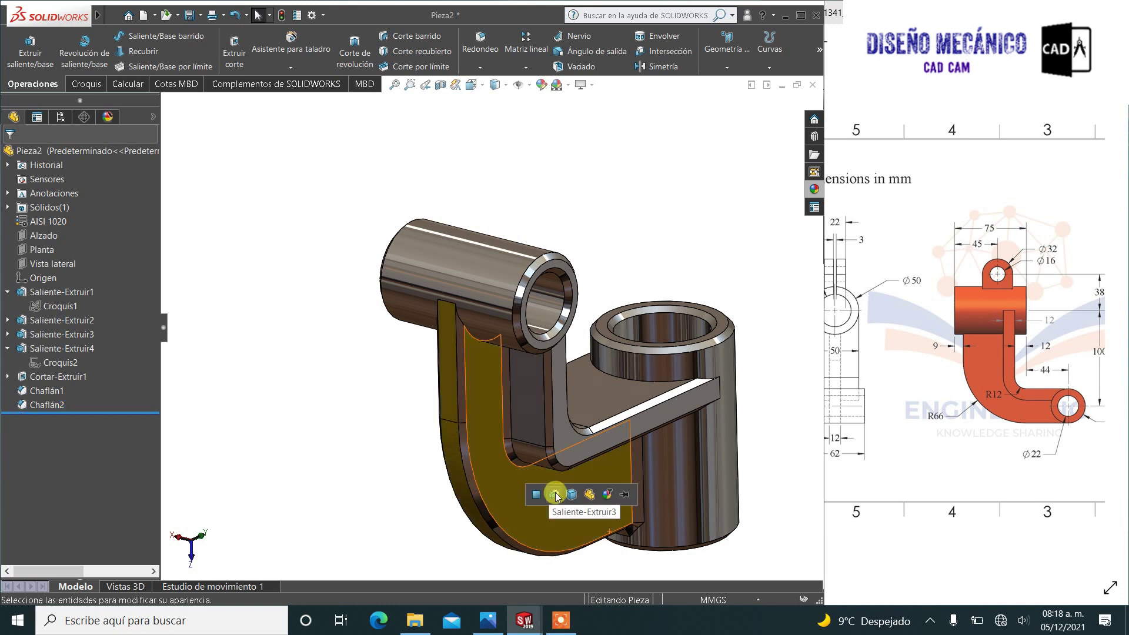
click(583, 493)
mouse_move(584, 492)
middle_down()
mouse_move(505, 457)
mouse_move(512, 504)
middle_up()
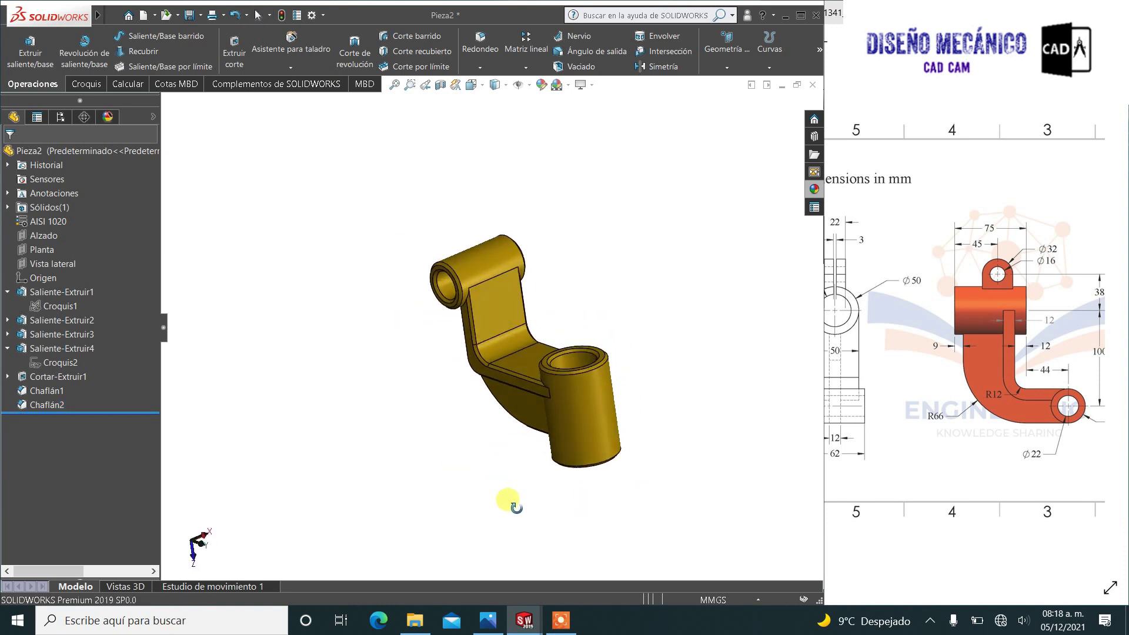
Step: Apply the chrome plate (placa de cromo) appearance to the bore chamfer Chaflán1
click(811, 189)
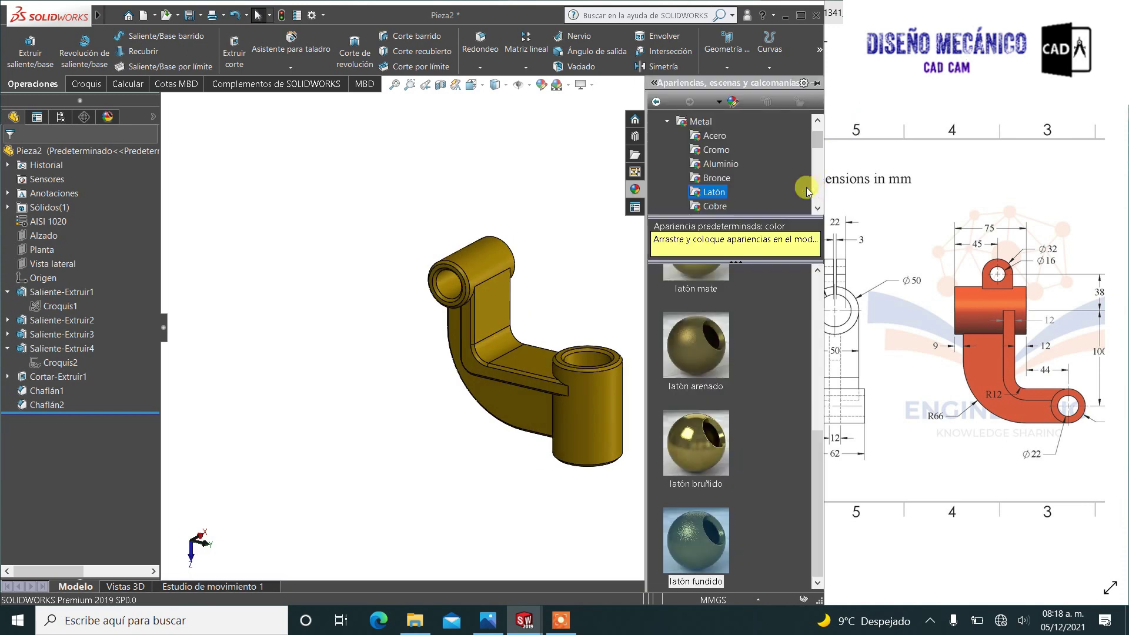
click(706, 150)
click(684, 321)
scroll(618, 337, down, 5)
drag(706, 302, 578, 334)
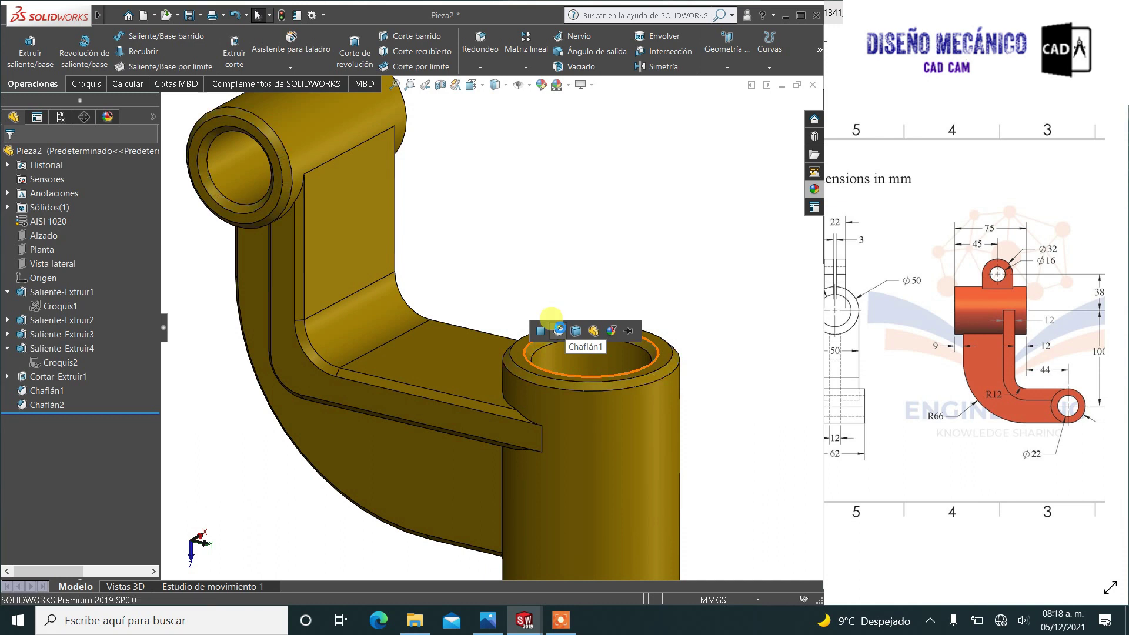
click(561, 332)
Step: Copy the chrome appearance onto the arm chamfer Chaflán2 and review the finish
scroll(573, 355, down, 5)
right_click(576, 358)
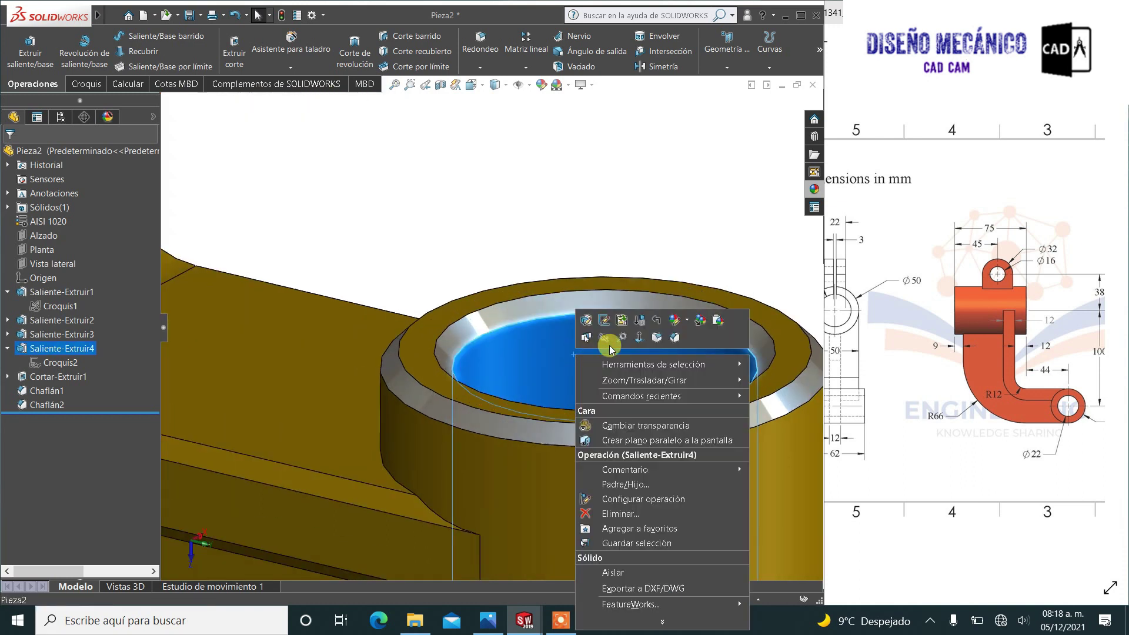
click(713, 319)
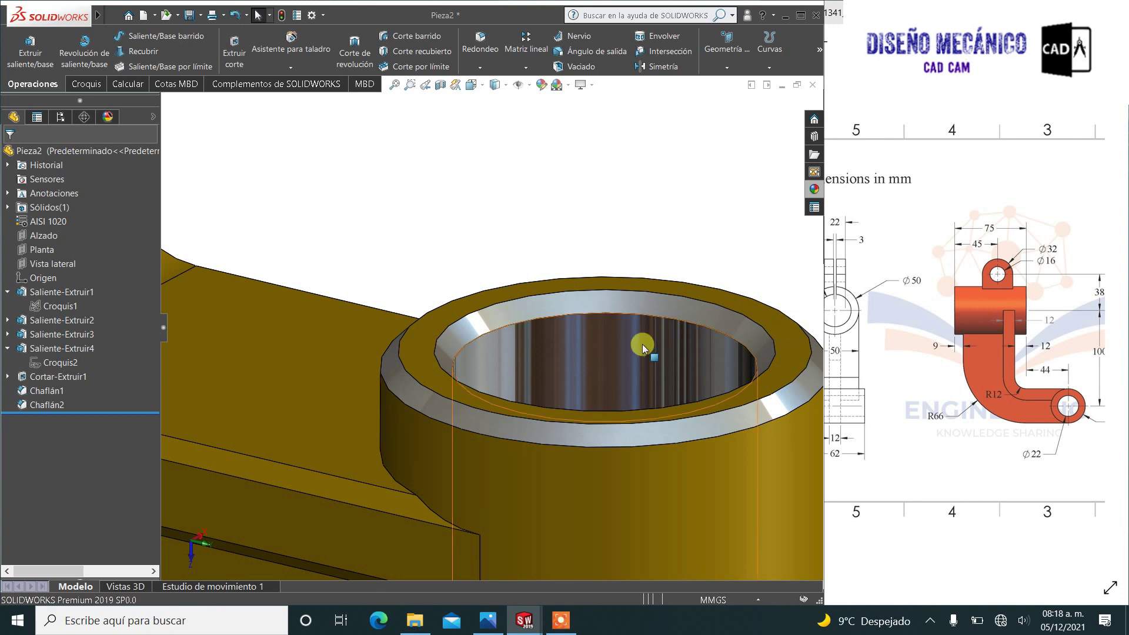
scroll(500, 390, up, 5)
scroll(437, 370, down, 5)
right_click(428, 354)
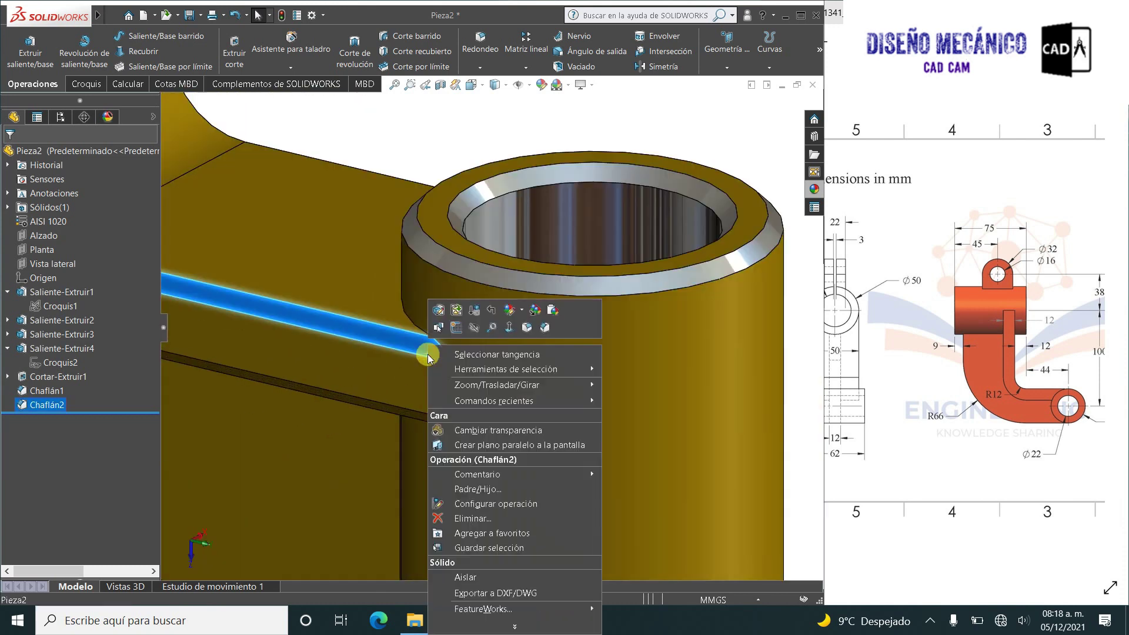
click(551, 308)
click(560, 307)
scroll(559, 309, up, 5)
mouse_move(501, 327)
middle_down()
mouse_move(511, 294)
mouse_move(545, 282)
mouse_move(766, 285)
mouse_move(468, 219)
mouse_move(227, 261)
mouse_move(235, 294)
mouse_move(277, 259)
mouse_move(227, 262)
mouse_move(240, 290)
middle_up()
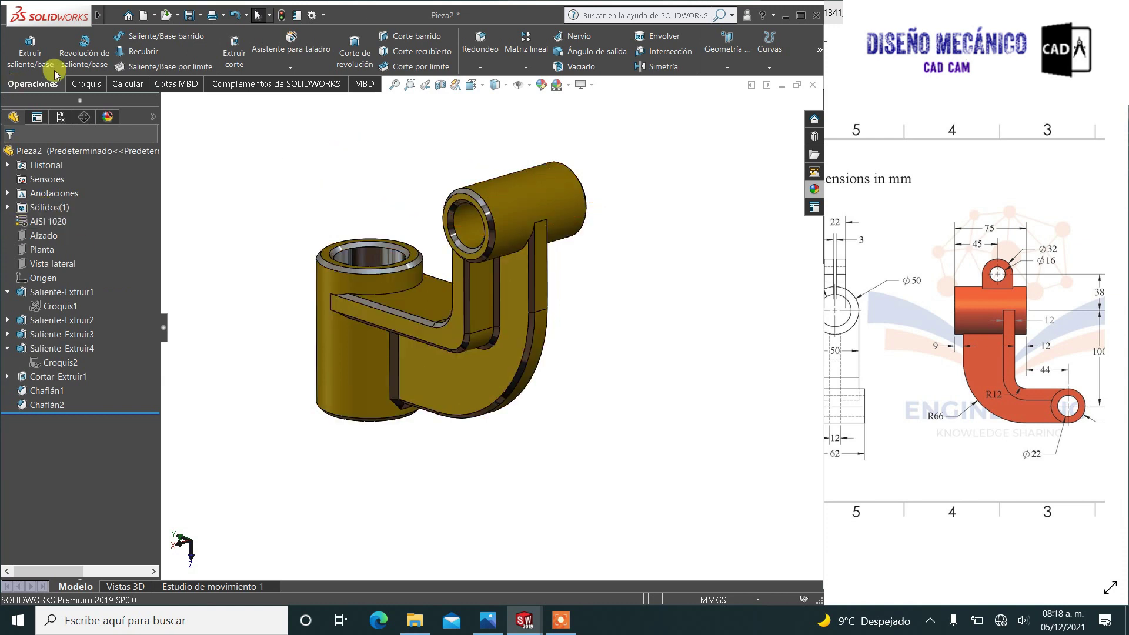
Step: Check Propiedades físicas: mass 1881.56 g, volume 238172.28 mm³, then close the results
click(110, 83)
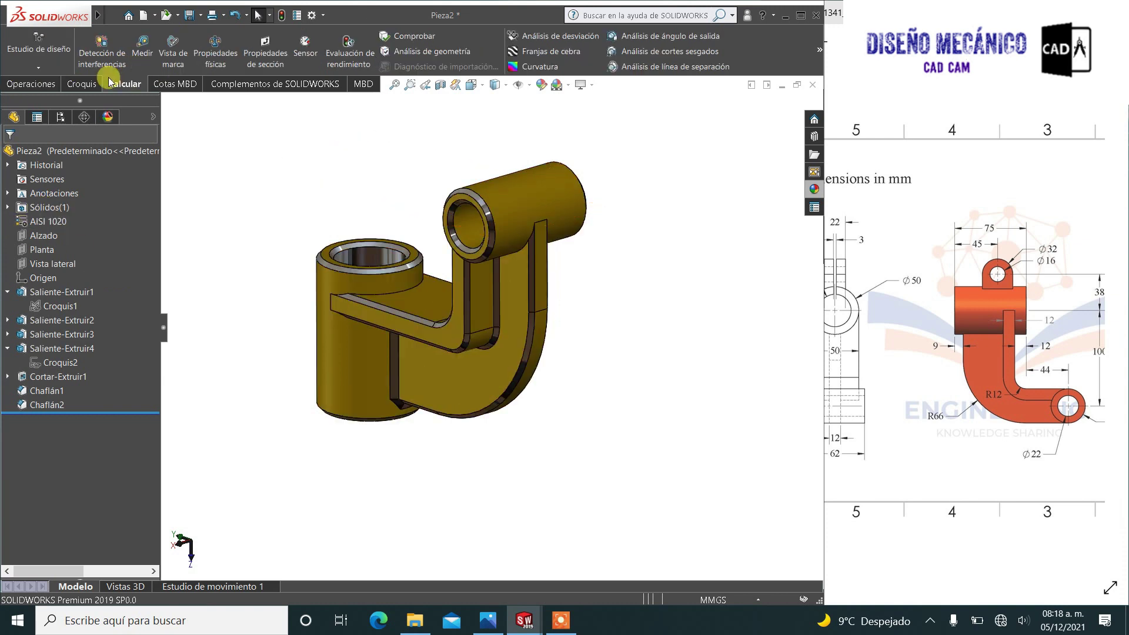
click(224, 56)
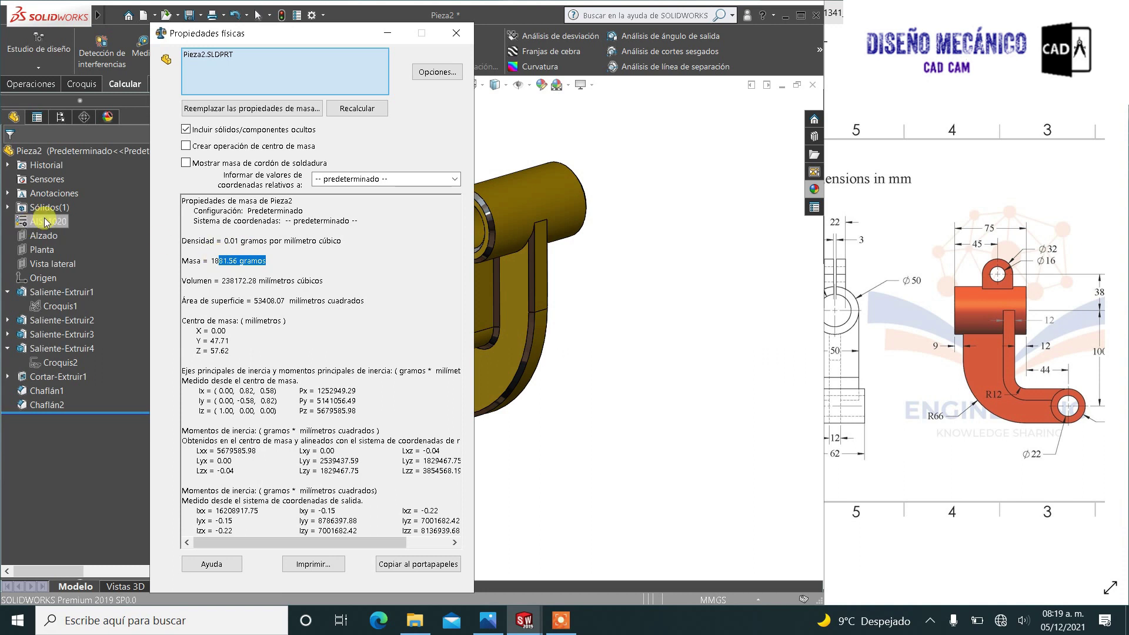
click(418, 563)
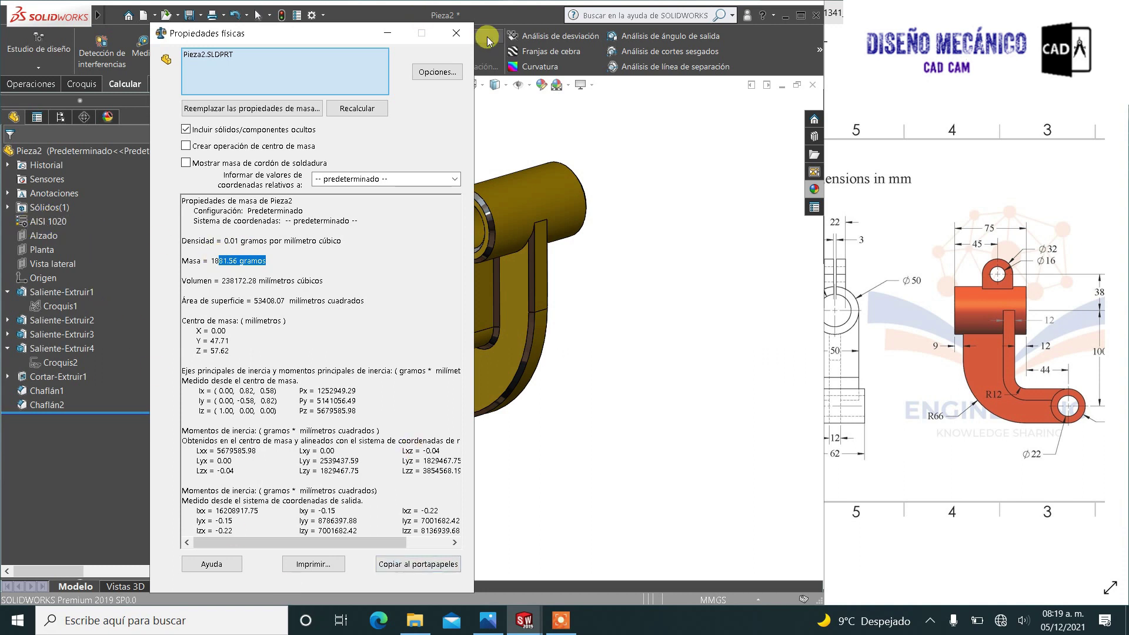
click(458, 34)
scroll(445, 312, down, 3)
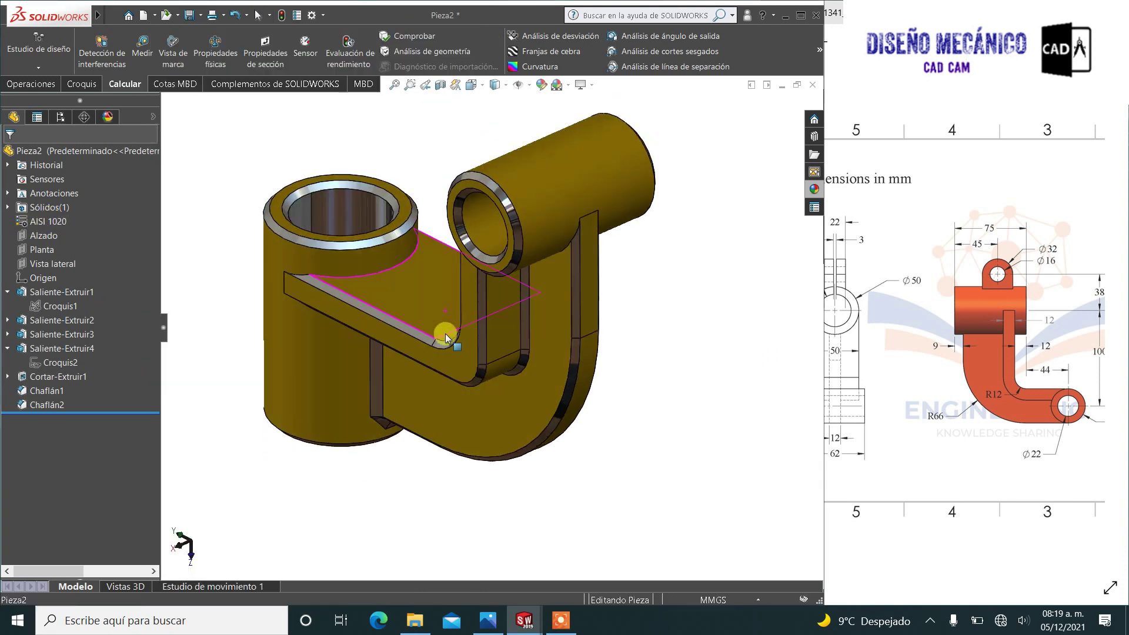